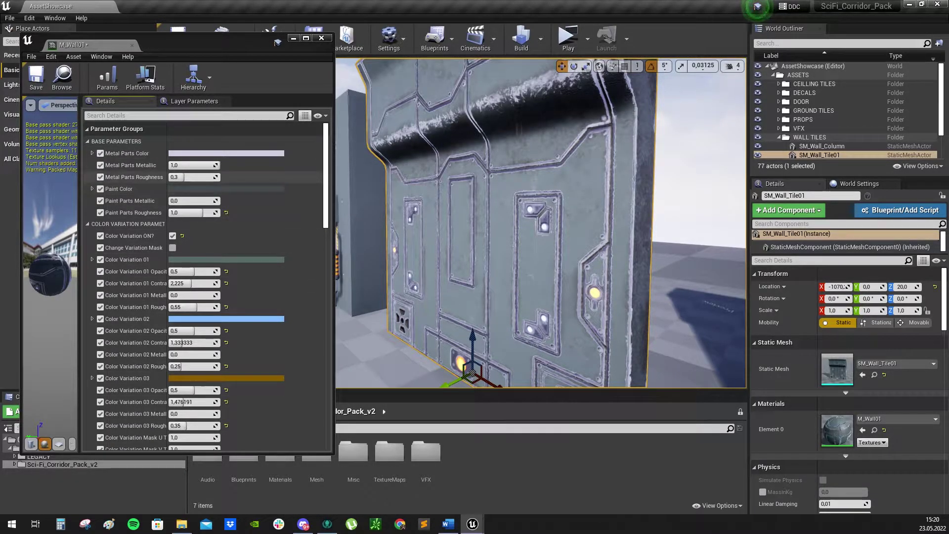
- Try another Metal Parts Color and a Paint Color of hex sRGB 454551FF in the base parameters, cancelling both color changes
scroll(129, 178, "down", 10)
scroll(206, 286, "up", 10)
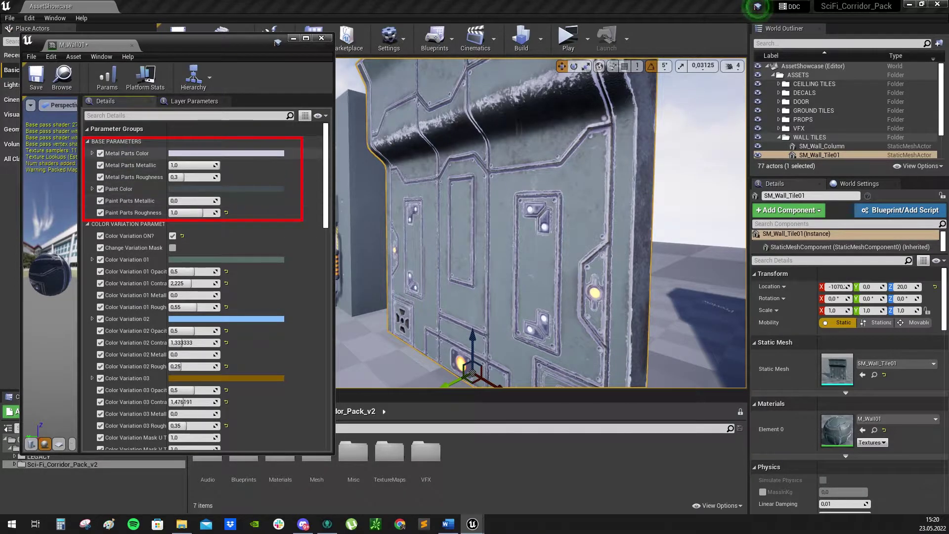
left_click(226, 153)
left_click_drag(274, 231, 275, 197)
left_click(410, 393)
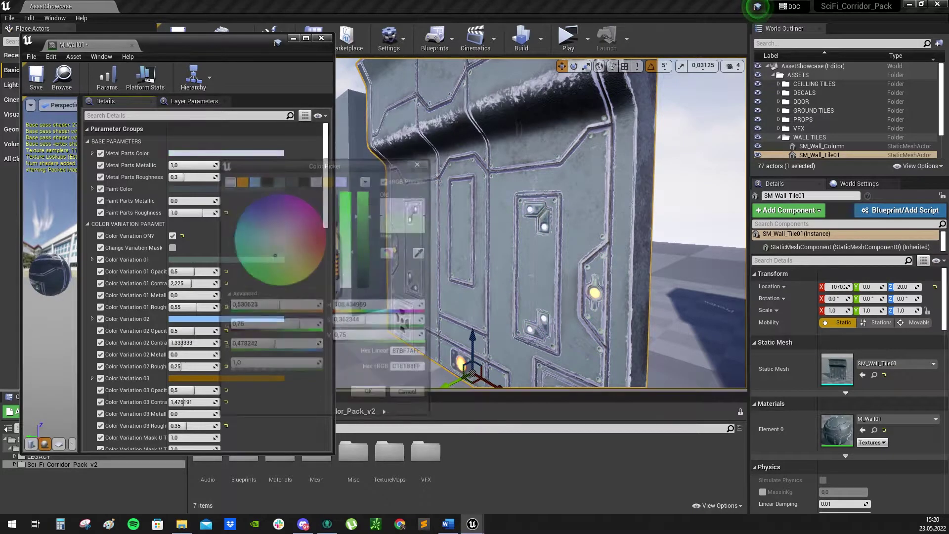
left_click(215, 189)
mouse_move(263, 266)
left_mouse_down()
mouse_move(308, 298)
mouse_move(262, 258)
mouse_move(300, 286)
mouse_move(299, 258)
mouse_move(285, 254)
left_mouse_up()
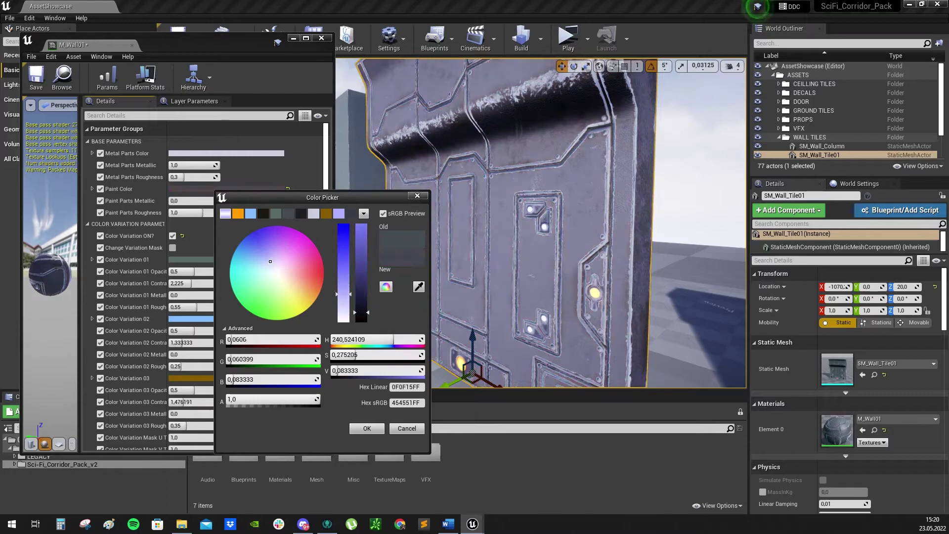
left_click(407, 428)
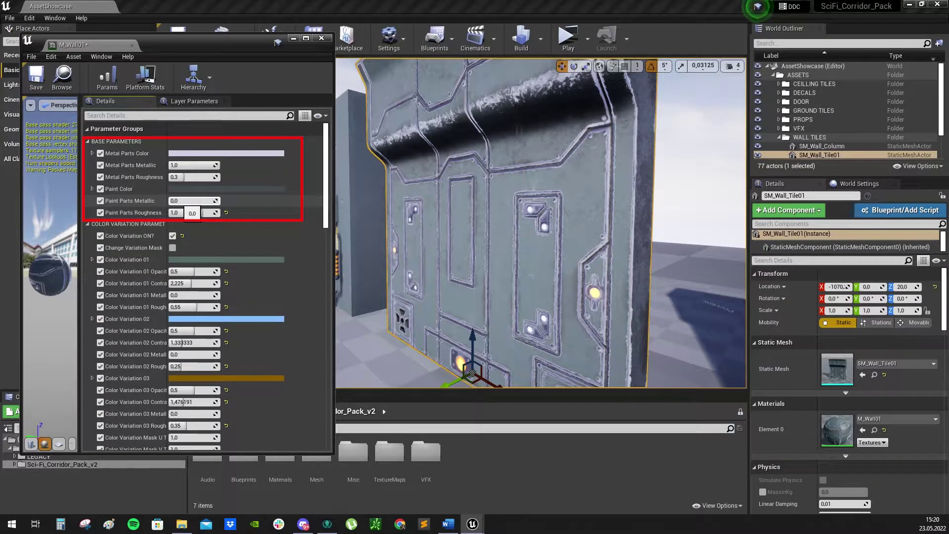
- Try adjusting Paint Parts Metallic, Metal Parts Roughness (0.0) and Paint Parts Roughness in the base parameters, undoing the changes
mouse_move(187, 200)
left_mouse_down()
mouse_move(208, 201)
mouse_move(169, 200)
left_mouse_up()
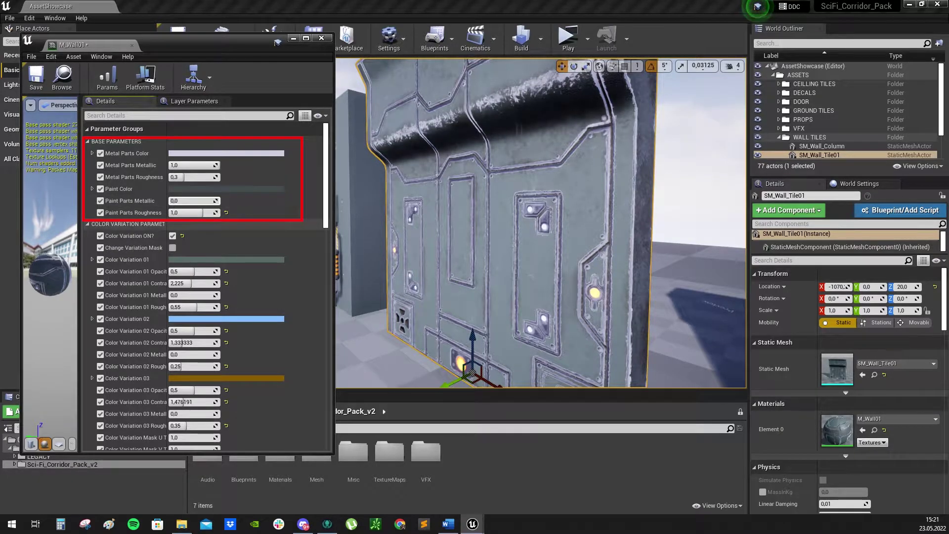
left_click_drag(183, 177, 169, 176)
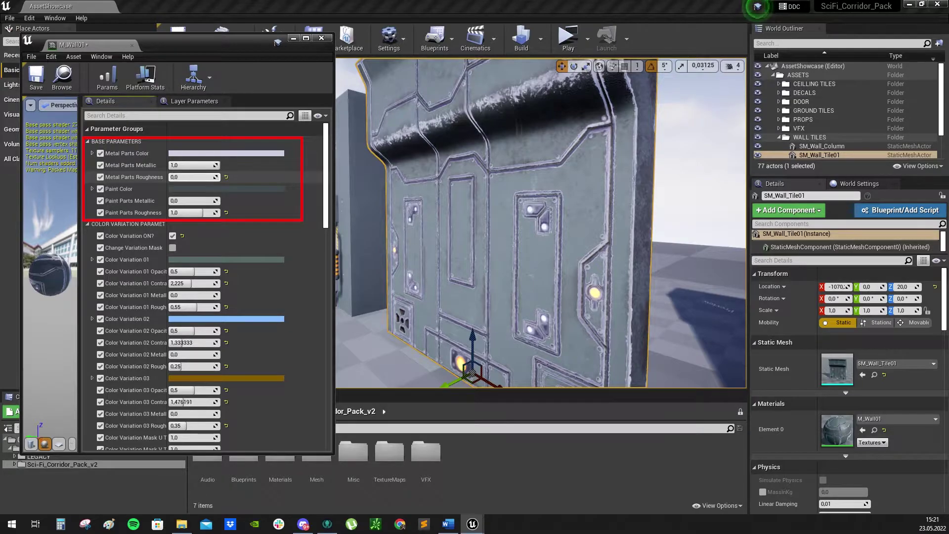
key("ctrl+z")
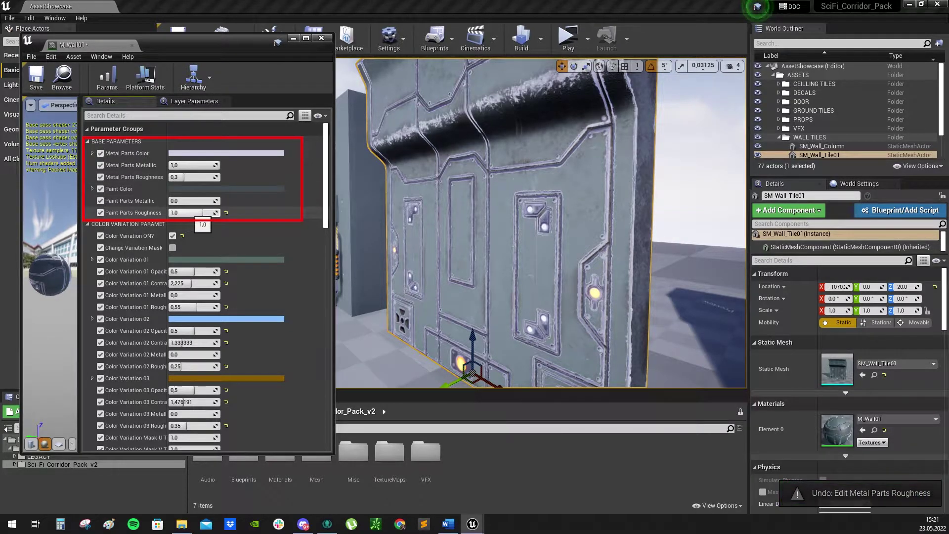
mouse_move(202, 213)
left_mouse_down()
mouse_move(192, 212)
mouse_move(201, 213)
left_mouse_up()
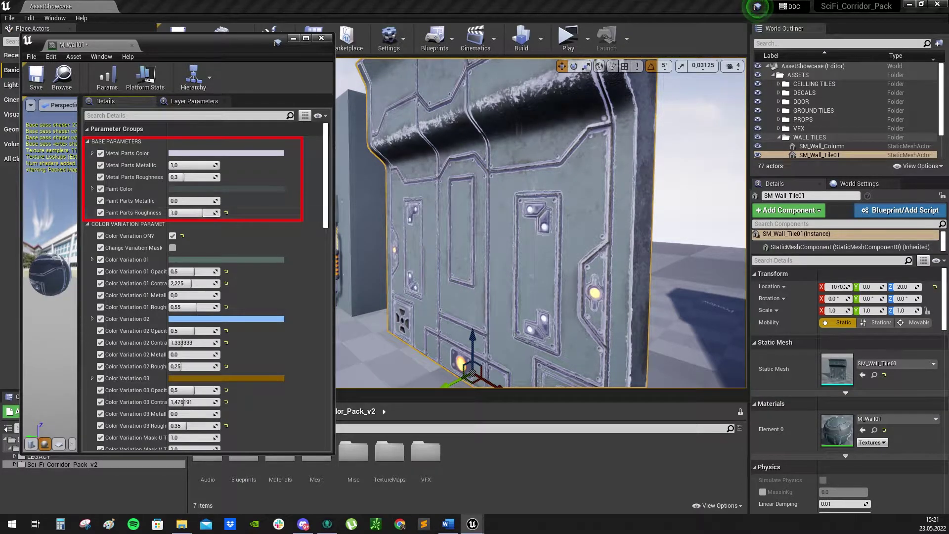
key("ctrl+z")
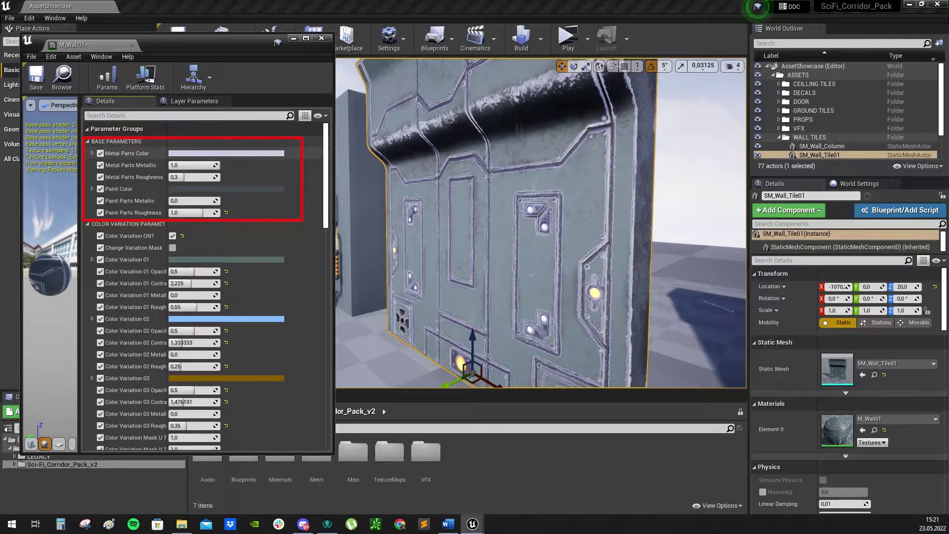
- Open the T1_Wall_Tile01_PaintMask texture from the material's Paint Mask parameter and view only its red channel
scroll(257, 166, "down", 15)
scroll(205, 284, "down", 10)
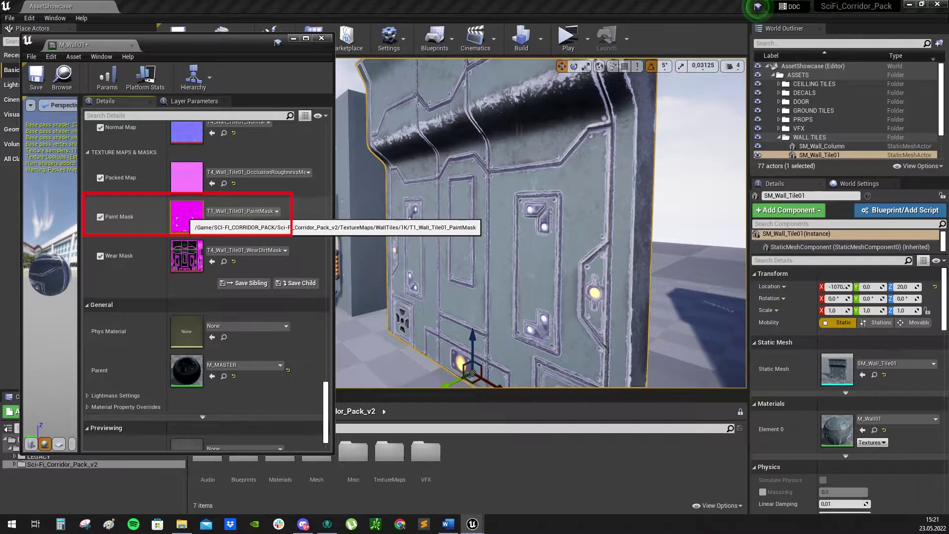
double_click(185, 215)
left_click(38, 104)
left_click(50, 157)
left_click(38, 105)
left_click(49, 147)
left_click(39, 104)
left_click(52, 137)
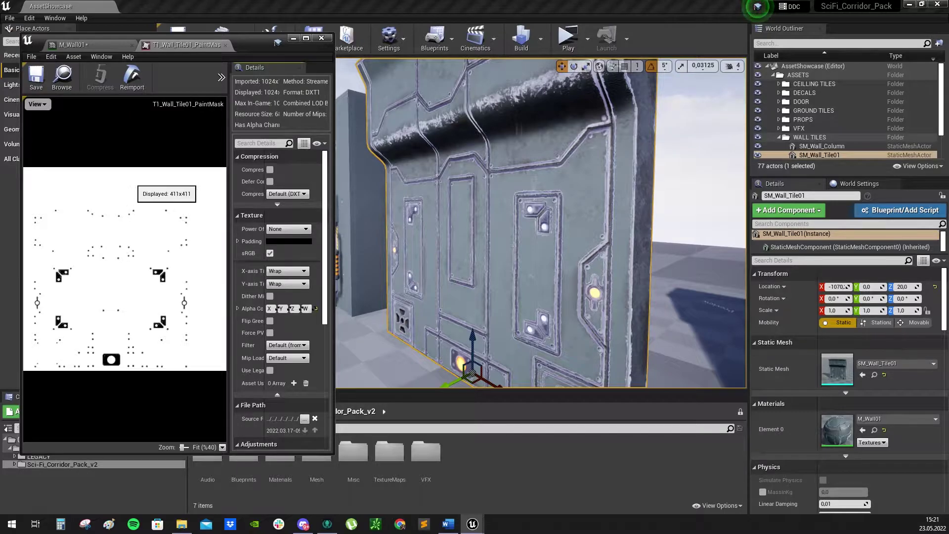
- View only the green channel of the T1_Wall_Tile01_PaintMask texture
left_click(37, 104)
left_click(50, 124)
left_click(37, 103)
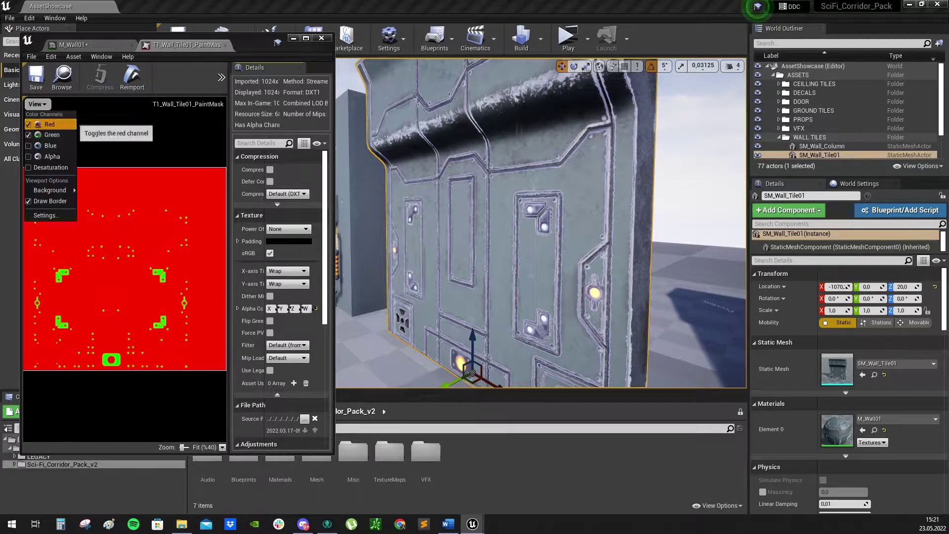
left_click(50, 123)
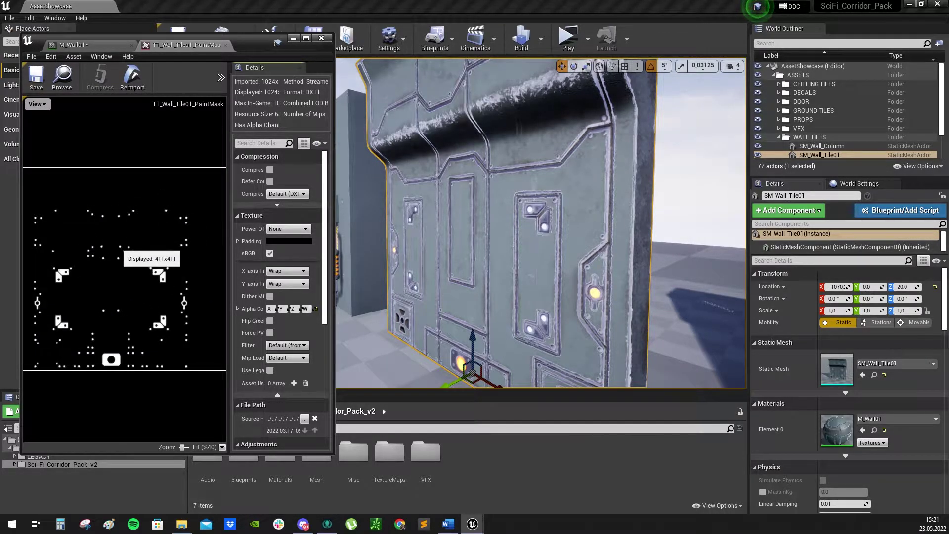
left_click(37, 103)
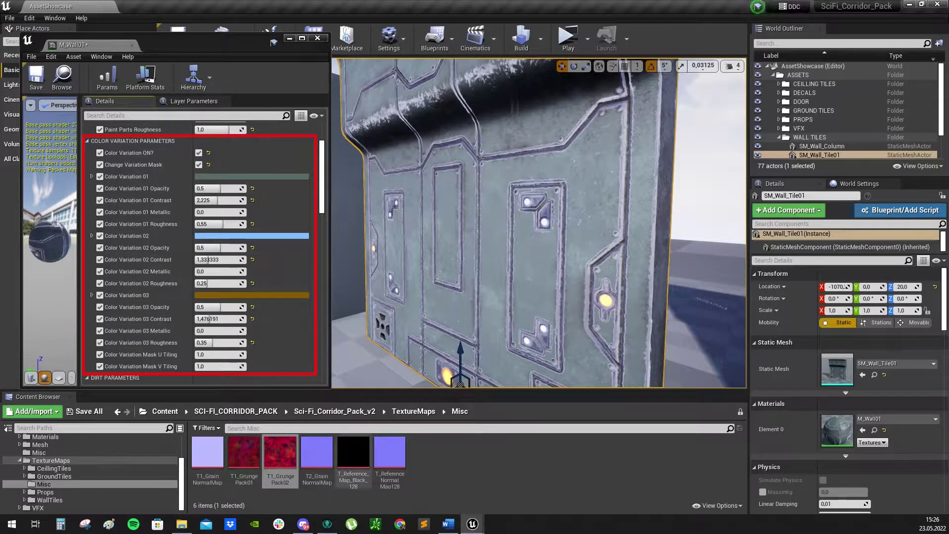
- Open the T1_GrungePack01 texture from the TextureMaps/Misc folder of Sci-Fi_Corridor_Pack_v2
left_click(335, 410)
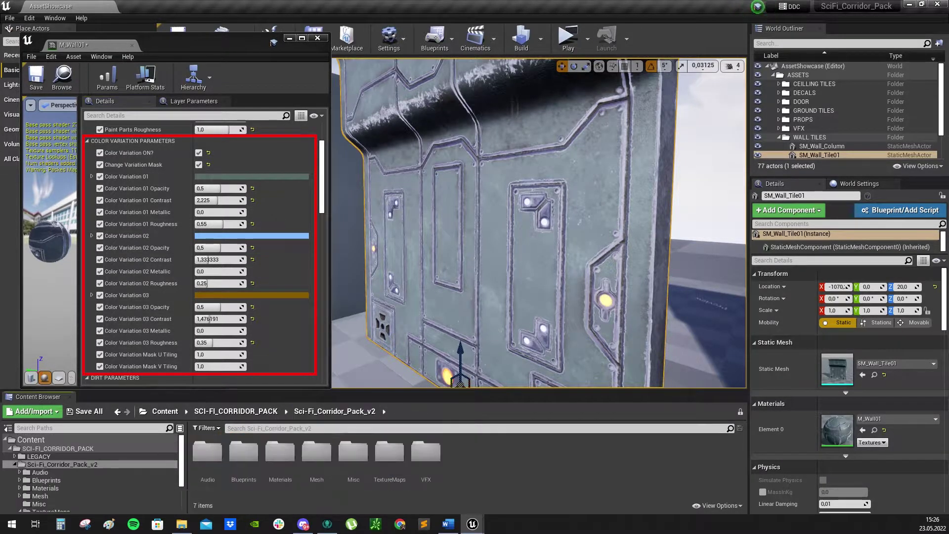
double_click(389, 451)
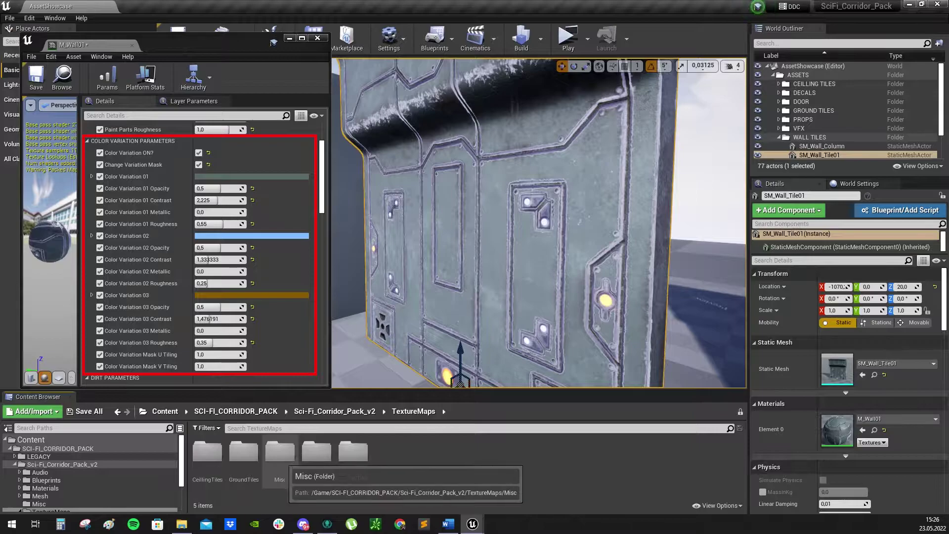
double_click(280, 451)
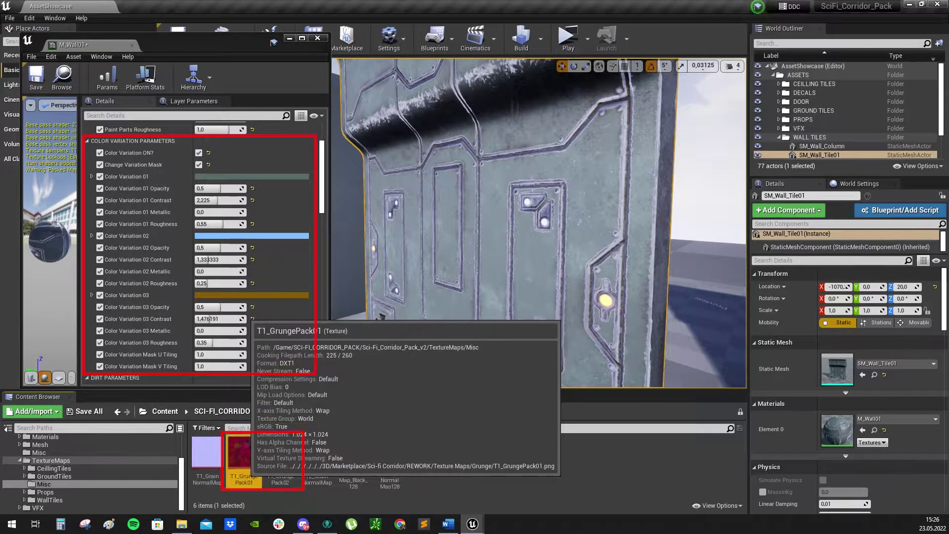
double_click(243, 451)
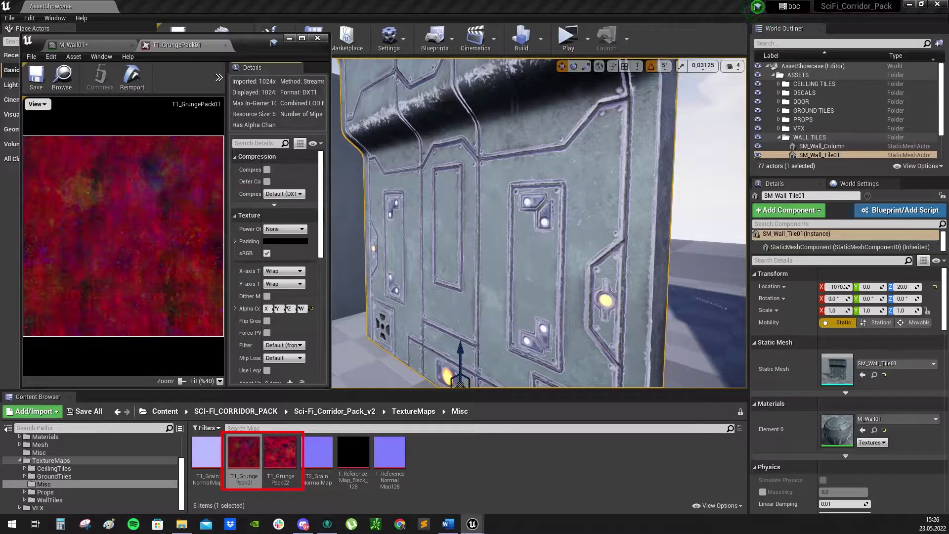
- View only the red channel of T1_GrungePack01 by hiding its alpha, blue and green channels
left_click(38, 104)
left_click(51, 157)
left_click(37, 104)
left_click(51, 146)
left_click(38, 104)
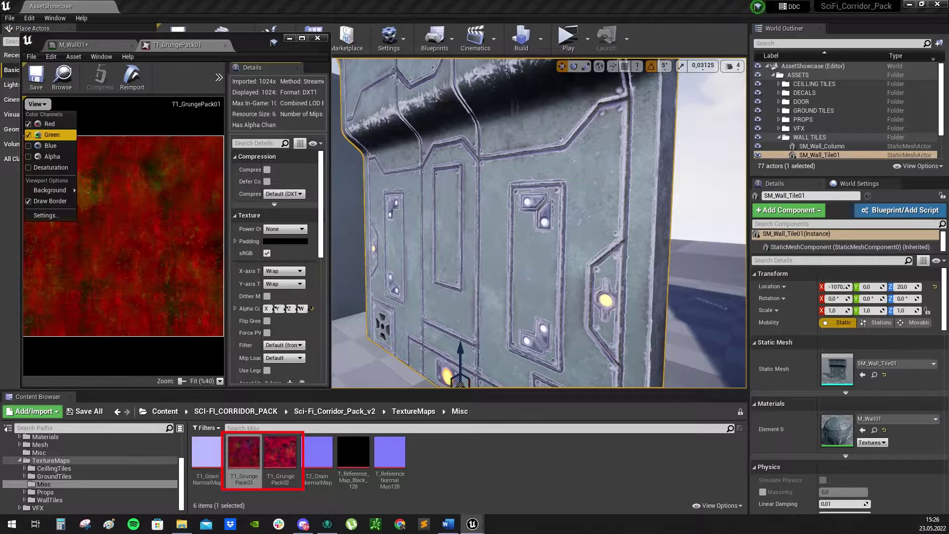
left_click(52, 135)
- View the green channel of T1_GrungePack01 on its own, followed by the blue channel on its own
left_click(38, 104)
left_click(51, 135)
left_click(38, 104)
left_click(49, 124)
left_click(38, 104)
left_click(51, 135)
left_click(38, 104)
left_click(50, 145)
- Show the green and red channels of T1_GrungePack01 again alongside blue
left_click(38, 104)
left_click(51, 135)
left_click(37, 104)
left_click(50, 124)
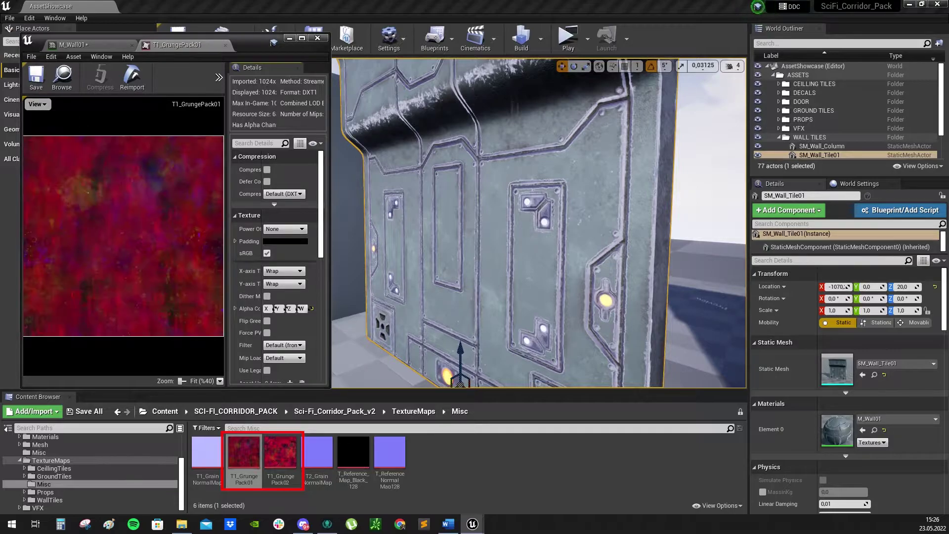
- Open the T1_GrungePack02 texture from the Misc folder and view only its red channel
left_click(280, 453)
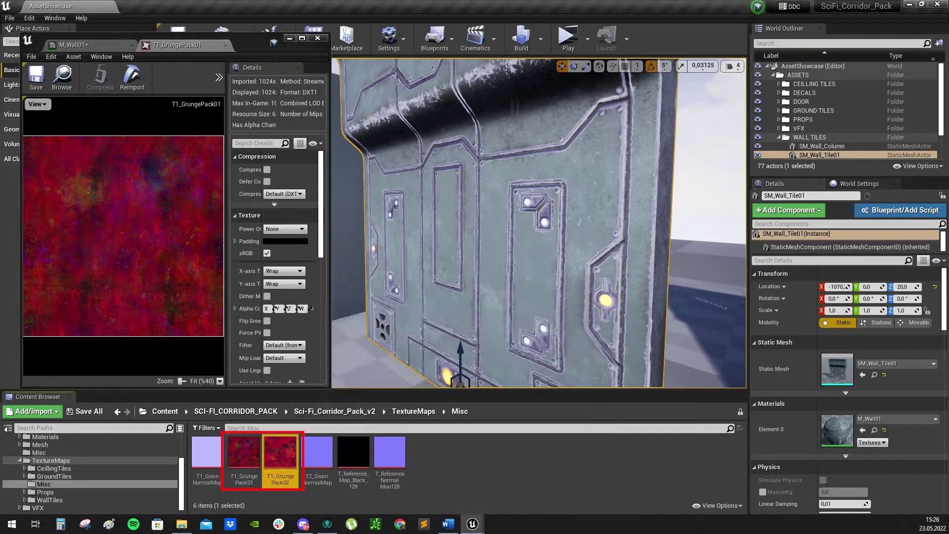
double_click(280, 453)
left_click(38, 104)
left_click(52, 157)
left_click(38, 104)
left_click(50, 145)
left_click(38, 104)
left_click(51, 135)
- Show the green and blue channels of T1_GrungePack02 again and close both grunge textures
left_click(38, 105)
left_click(51, 135)
left_click(37, 104)
left_click(50, 146)
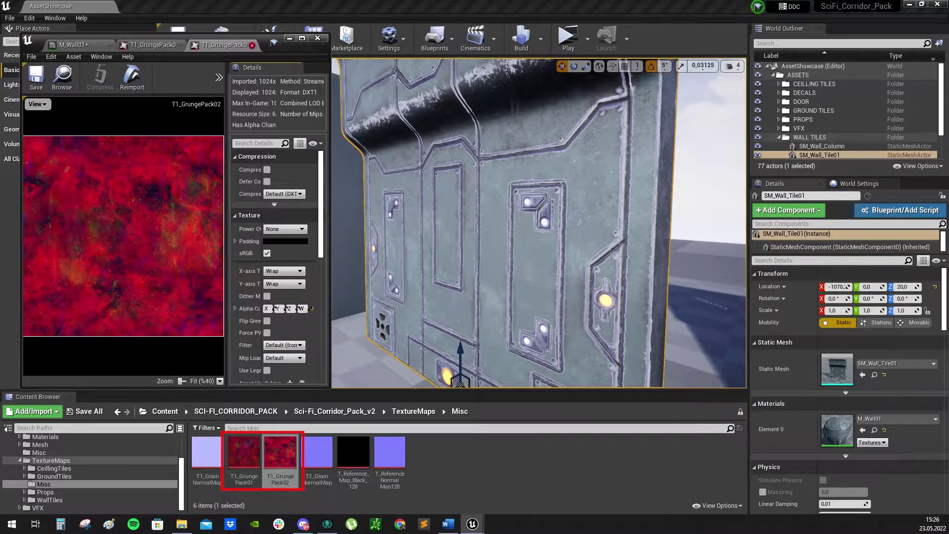
left_click(254, 44)
left_click(225, 45)
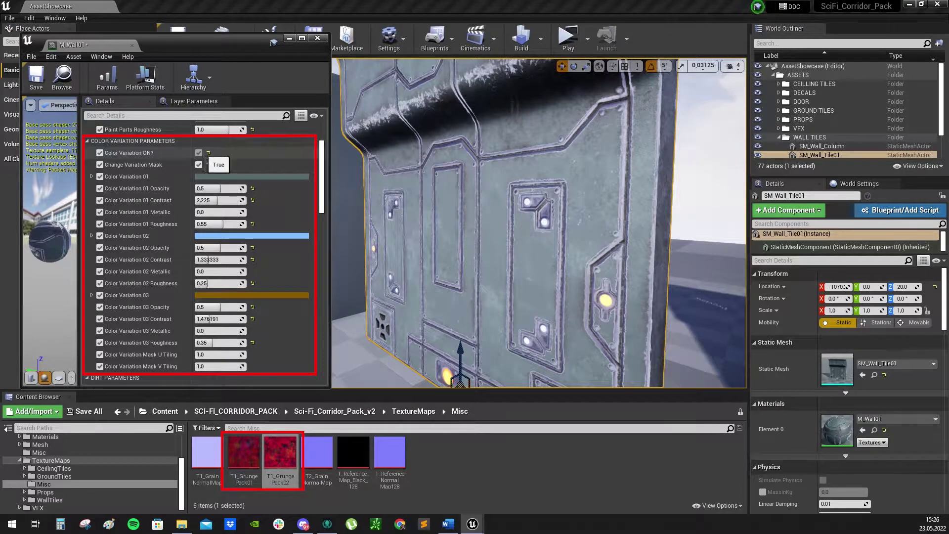
- Switch Color Variation ON? off and back on, and toggle Change Variation Mask to compare the grunge masks, leaving it off
left_click(198, 153)
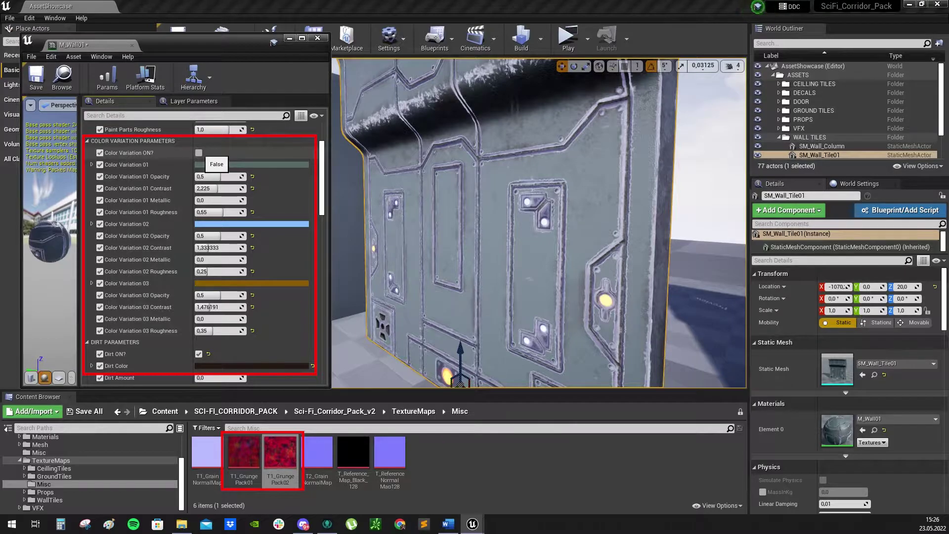
left_click(199, 153)
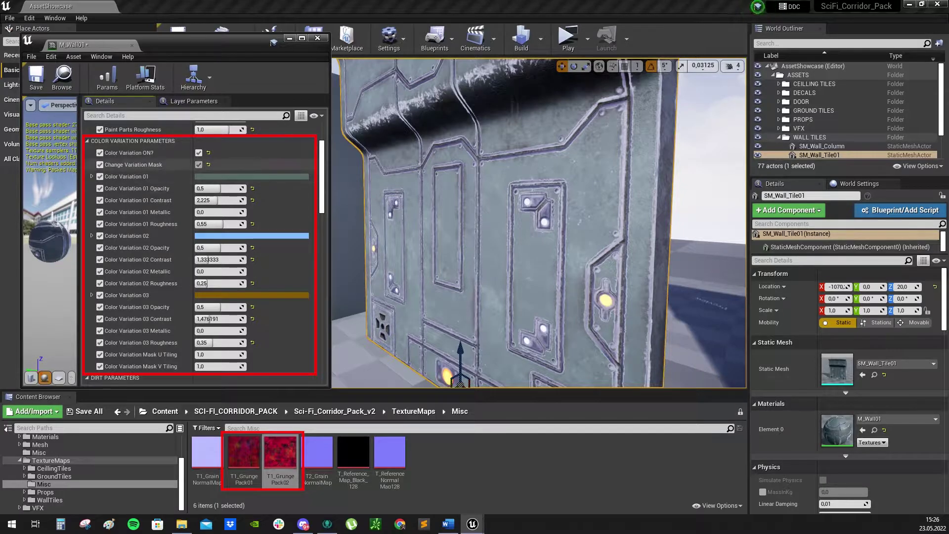
left_click(244, 454)
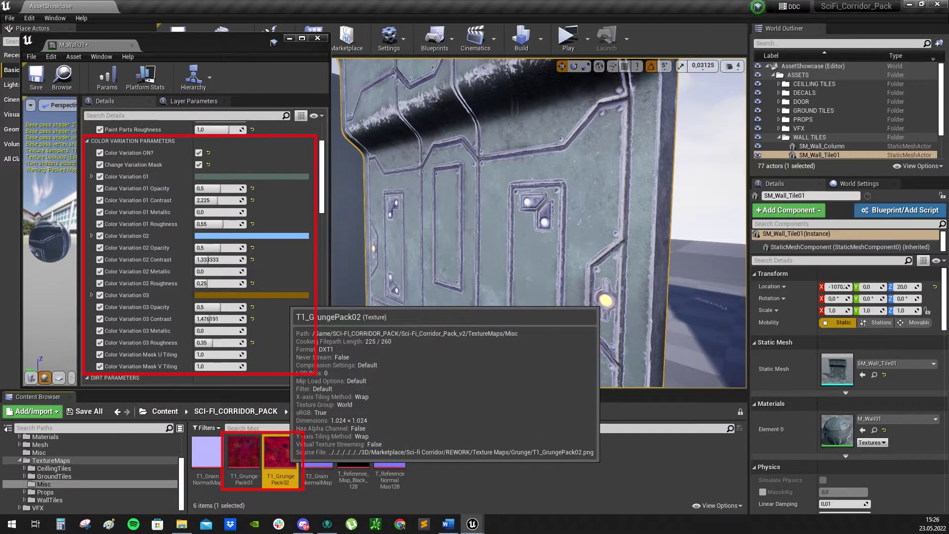
left_click(280, 457)
left_click(199, 164)
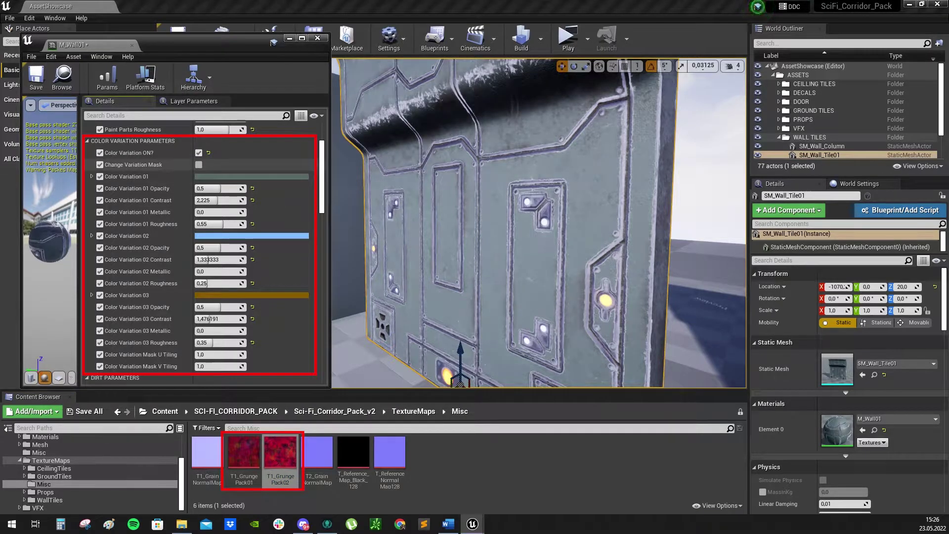
left_click(198, 164)
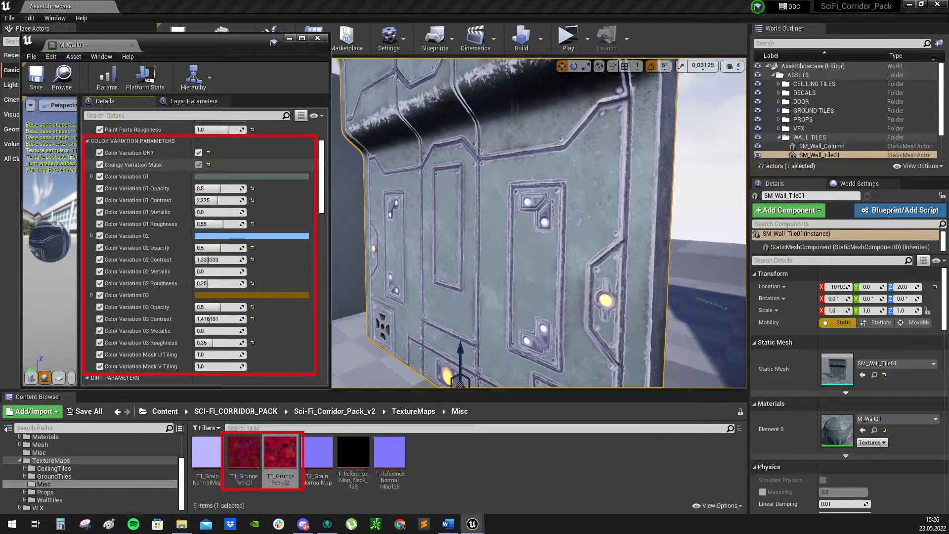
left_click(199, 164)
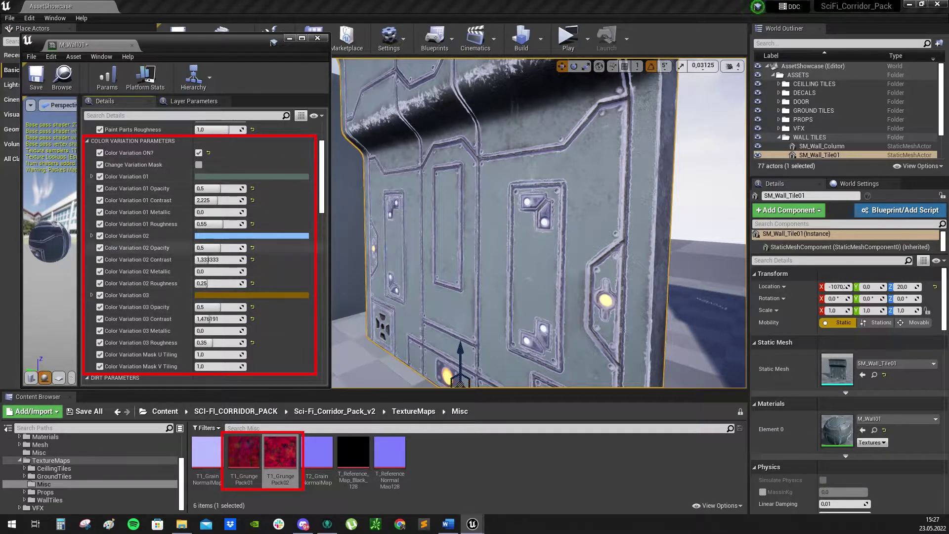
- Try another shade for Color Variation 01 and hex sRGB E3F5DAFF for Color Variation 02, cancelling both color changes
left_click(252, 176)
left_click_drag(419, 292, 419, 252)
left_click(465, 414)
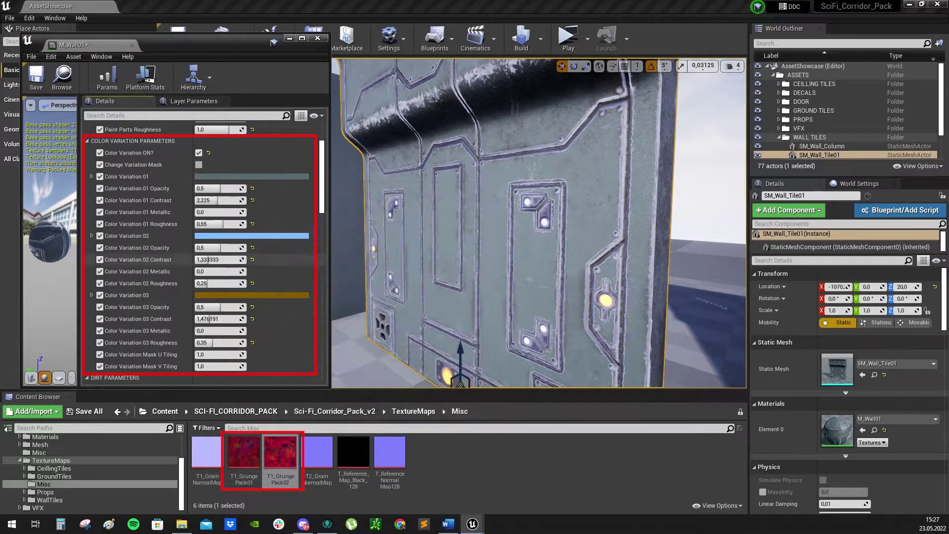
left_click(248, 236)
mouse_move(299, 302)
left_mouse_down()
mouse_move(305, 343)
mouse_move(301, 321)
mouse_move(326, 331)
left_mouse_up()
left_click_drag(415, 324, 411, 353)
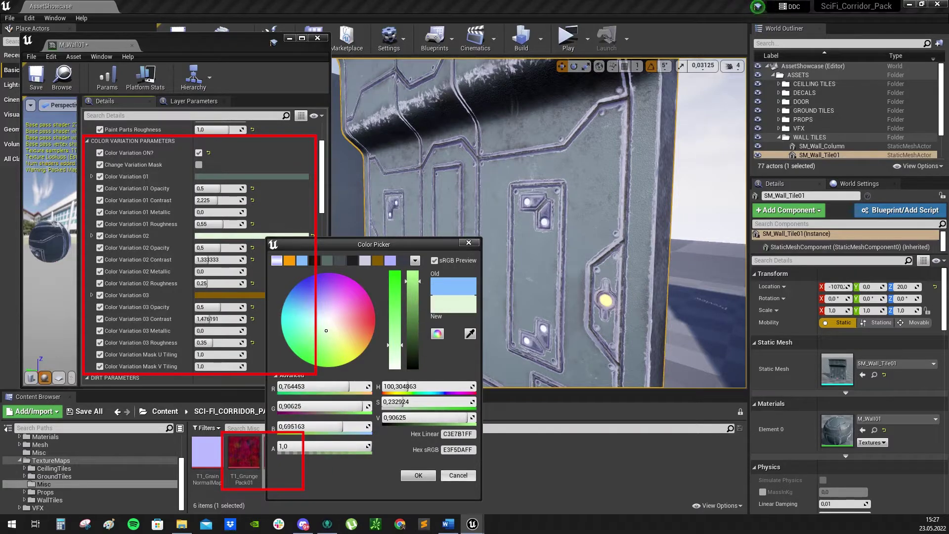
left_click(458, 475)
- Turn Change Variation Mask on and try other colors for Color Variation 02 and 03 (DCFF8DFF for 03), cancelling both
left_click(199, 164)
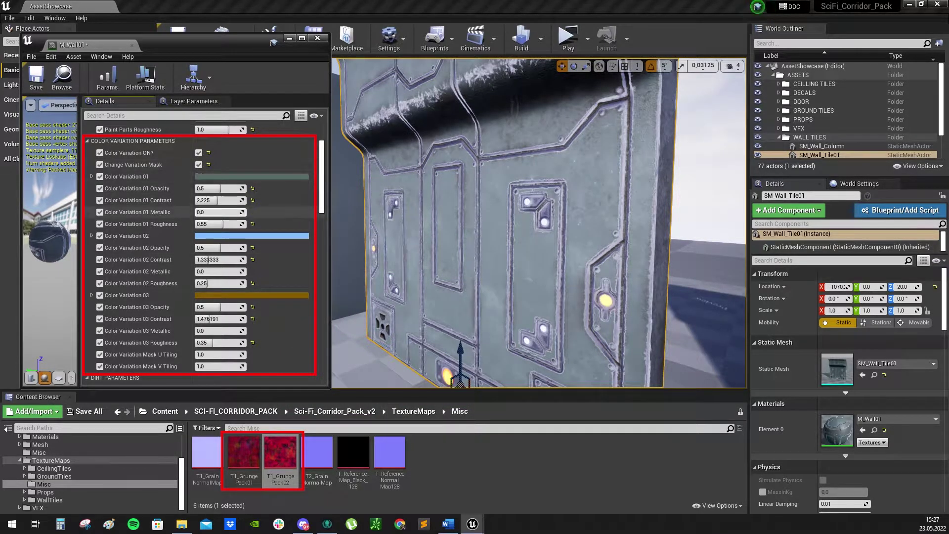
left_click(247, 236)
left_click_drag(264, 300, 270, 329)
left_click(424, 477)
left_click(259, 296)
left_click_drag(326, 316, 326, 367)
left_click_drag(404, 366, 406, 285)
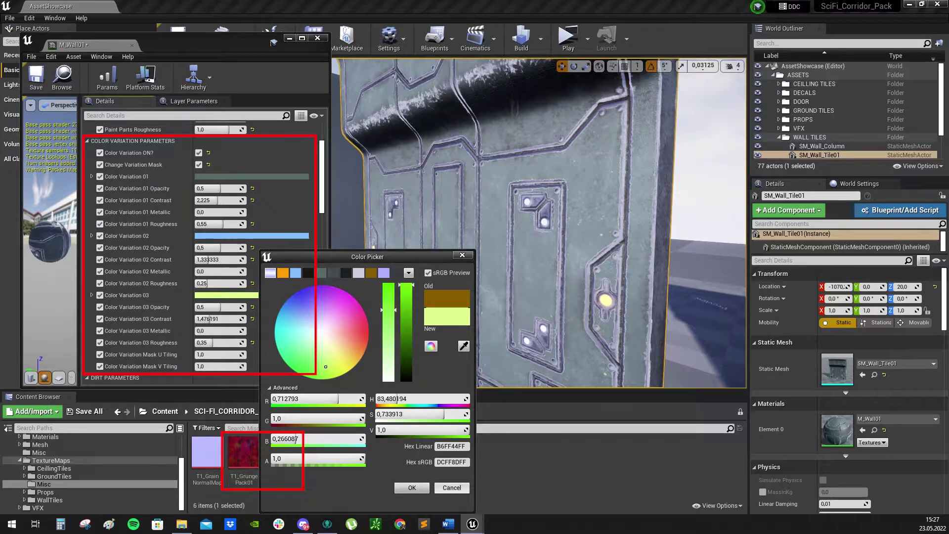
left_click(451, 487)
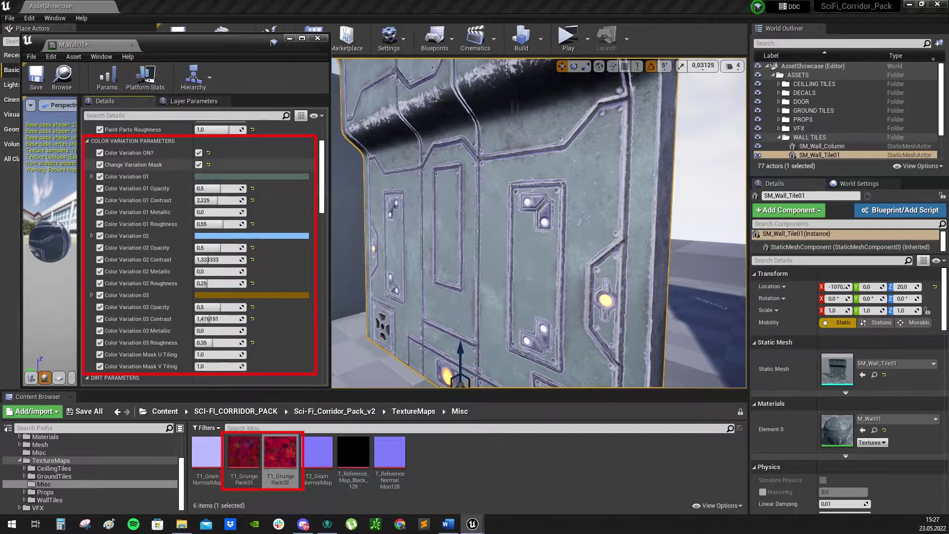
- Set the opacity of Color Variation 01, 02 and 03 to 1.0
left_click(206, 188)
type("1")
key("Return")
left_click_drag(232, 247, 247, 248)
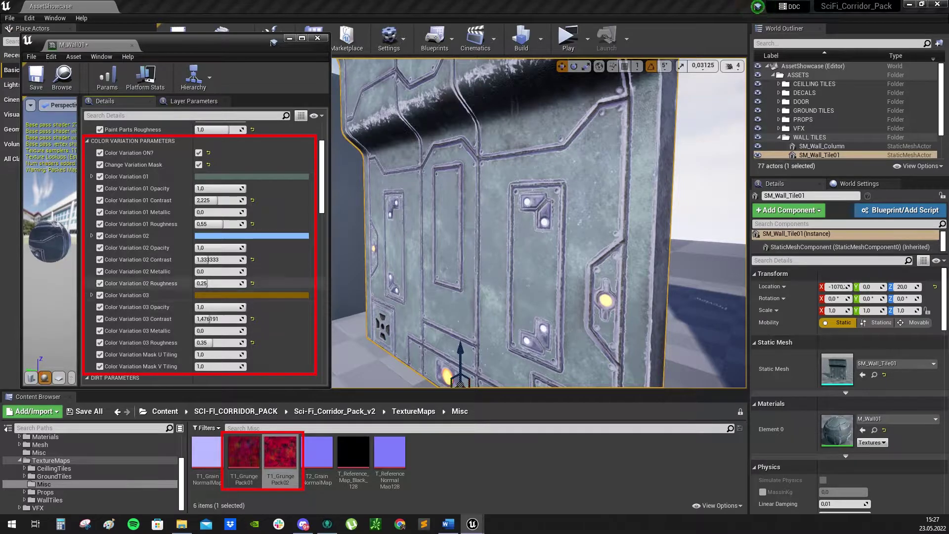
- Turn off Change Variation Mask and try other contrast values for Color Variation 01 and 03, undoing the contrast edits
left_click(198, 165)
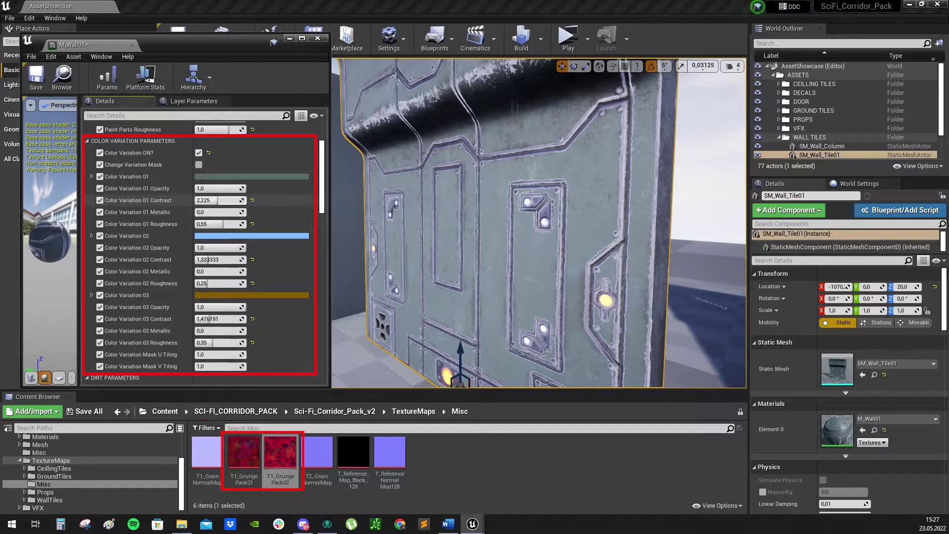
left_click_drag(228, 200, 222, 200)
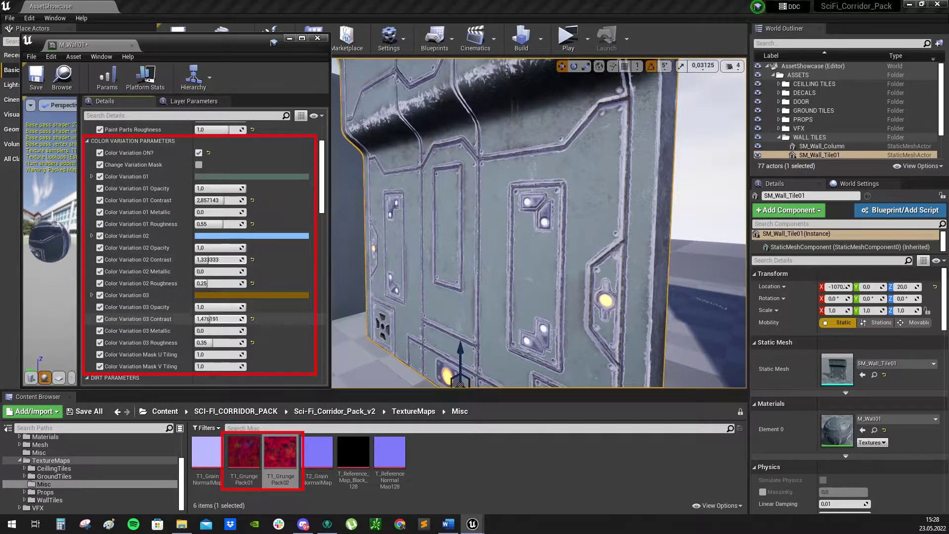
left_click_drag(216, 319, 211, 319)
key("ctrl+z")
key("ctrl+z")
key("ctrl+z")
key("ctrl+z")
key("ctrl+z")
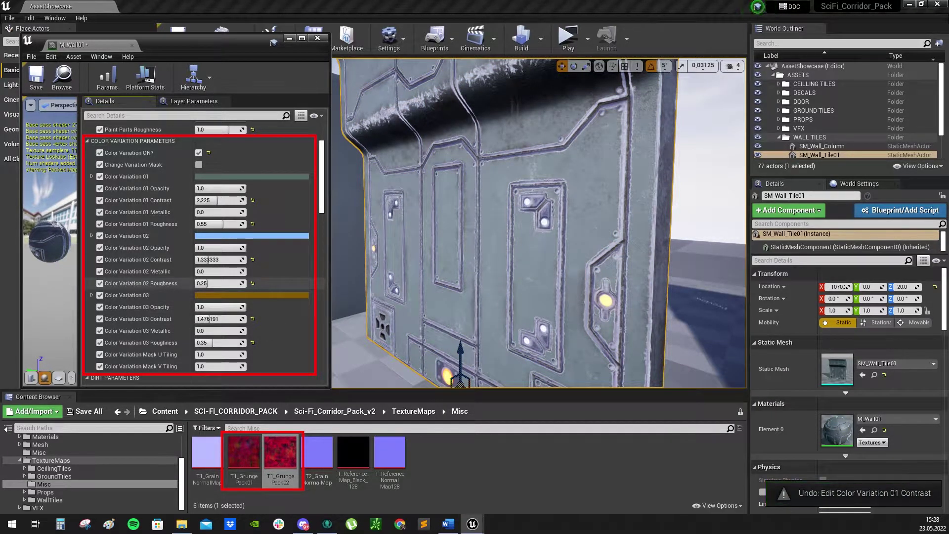
- Try other metallic and roughness values for Color Variation 01 and 02, undoing the changes
left_click_drag(221, 213, 239, 213)
left_click_drag(218, 271, 241, 271)
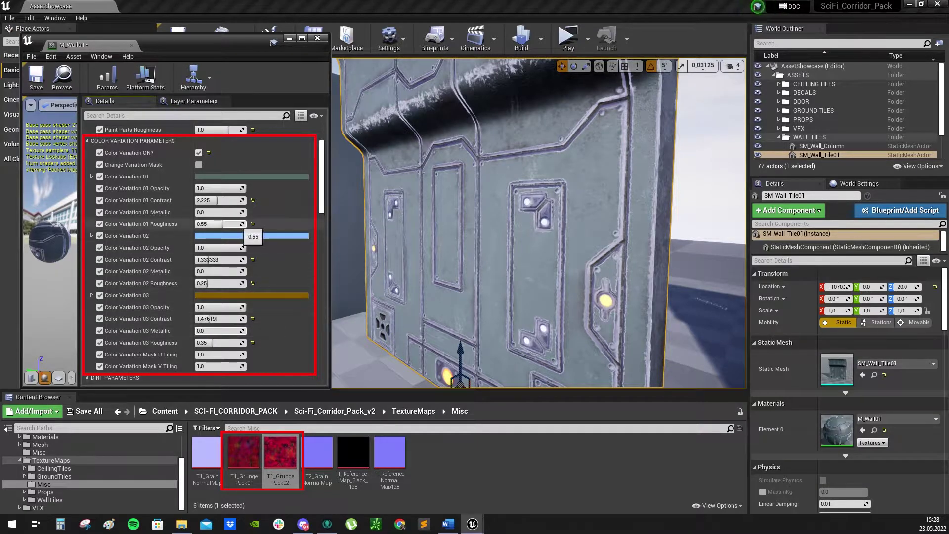
mouse_move(223, 225)
left_mouse_down()
mouse_move(244, 225)
mouse_move(212, 225)
left_mouse_up()
key("ctrl+z")
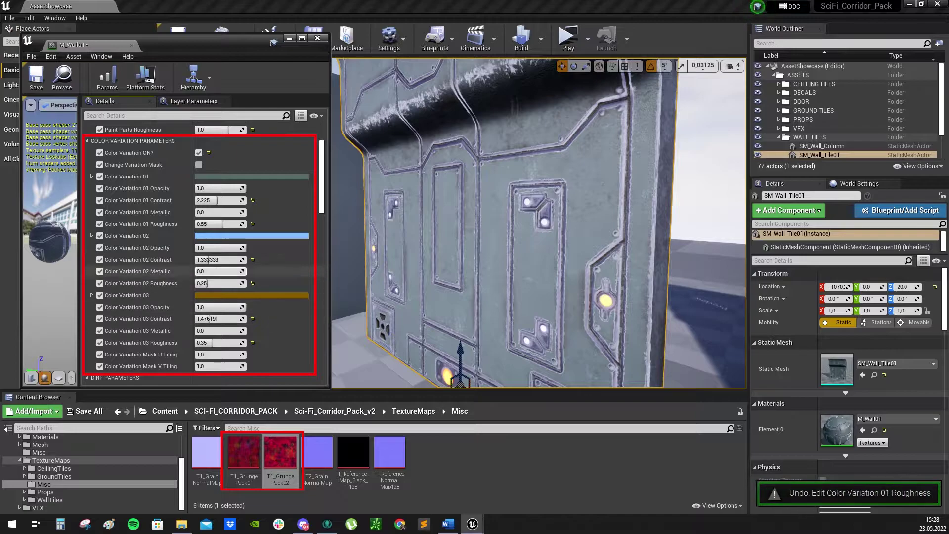
left_click_drag(208, 284, 219, 284)
key("ctrl+z")
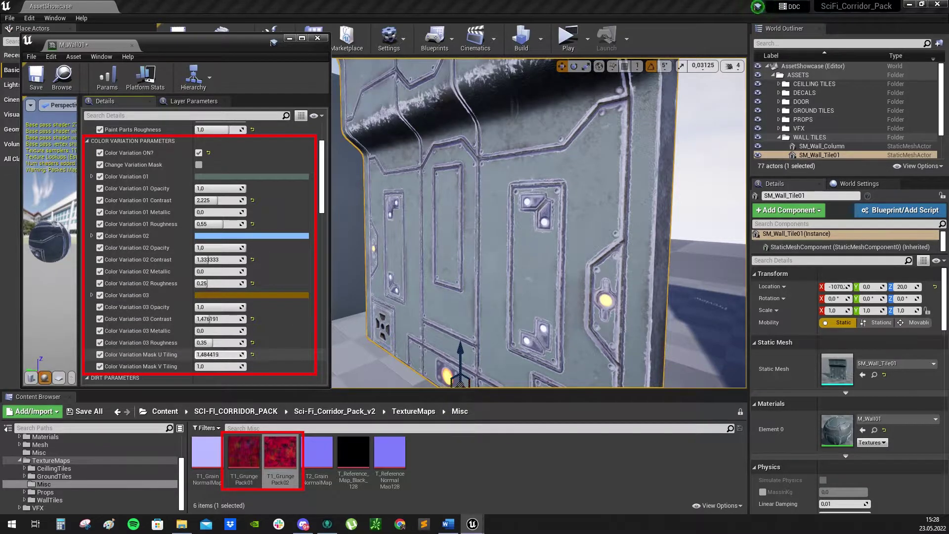
- Undo the Color Variation Mask U Tiling change and turn Change Variation Mask back on
key("ctrl+z")
left_click(199, 164)
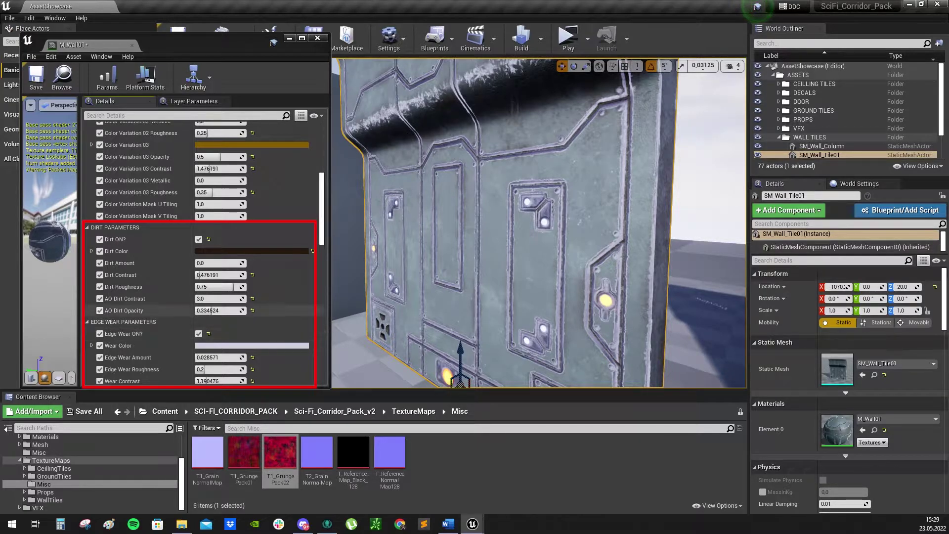
- Open the T4_Wall_Tile01_WearDirtMask texture from the Wear Mask parameter and display only its red channel
scroll(197, 252, "down", 10)
scroll(212, 277, "down", 4)
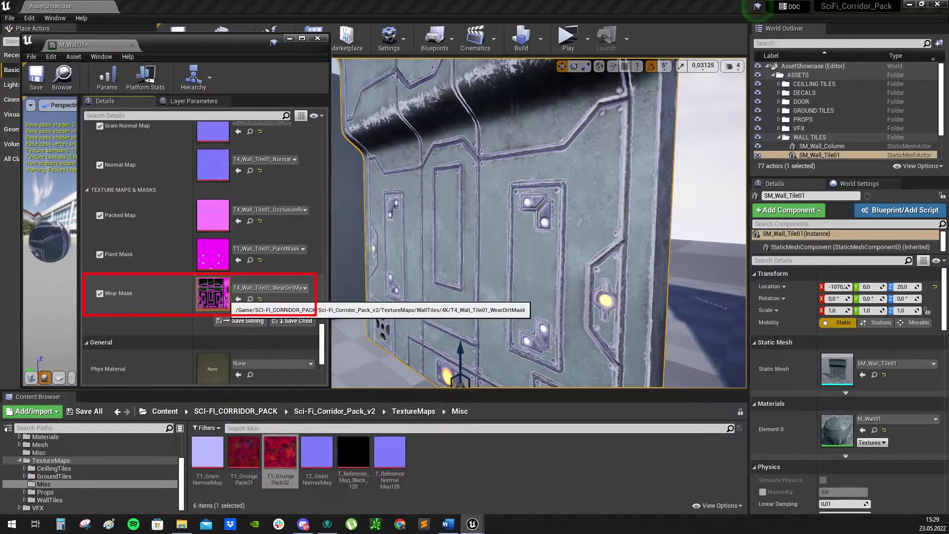
double_click(212, 294)
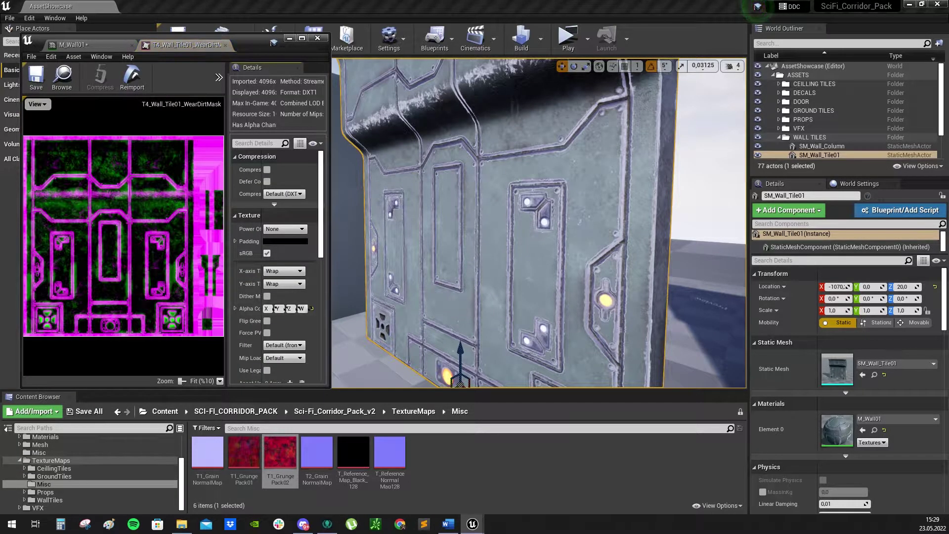
left_click(38, 105)
left_click(51, 157)
left_click(38, 104)
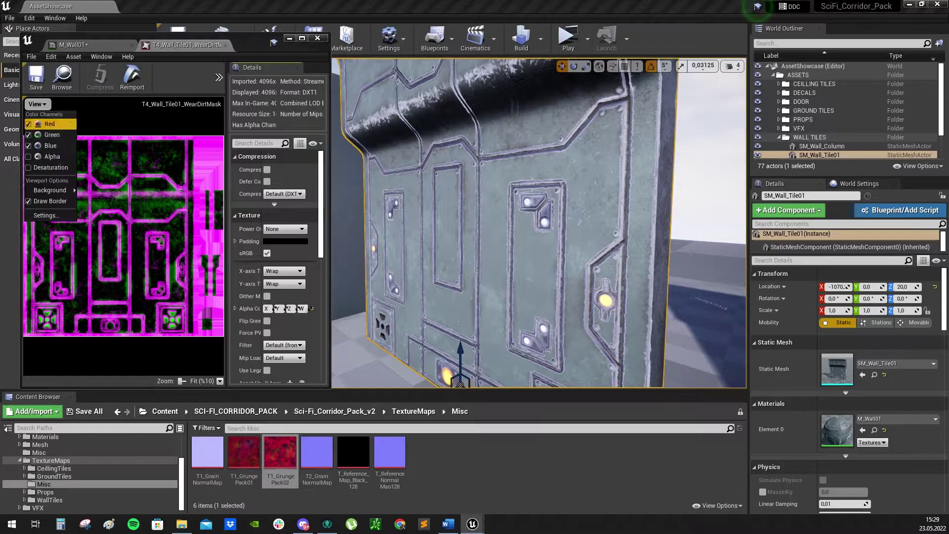
left_click(51, 146)
left_click(38, 104)
left_click(51, 138)
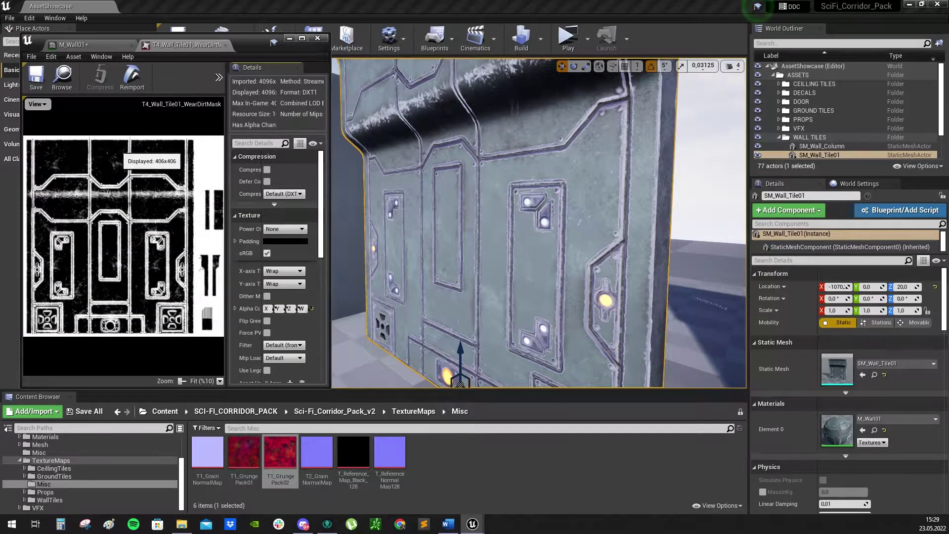
- Display only the green channel of the wear and dirt mask, and close the texture after inspecting it
left_click(38, 105)
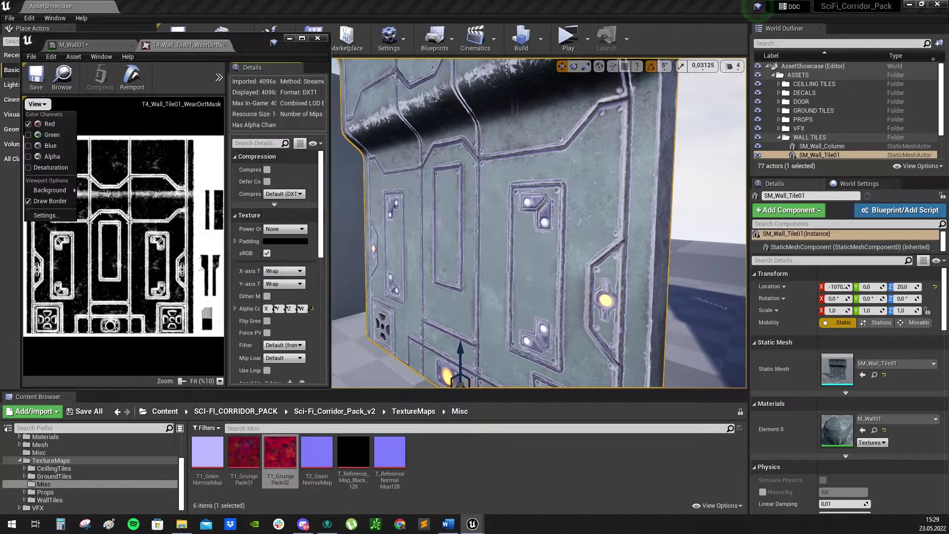
left_click(51, 135)
left_click(38, 104)
left_click(51, 124)
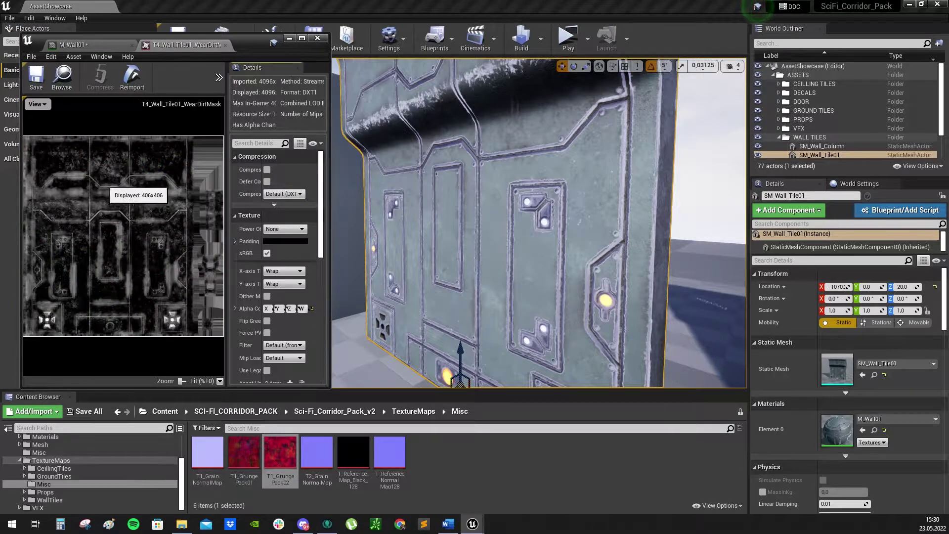
left_click(38, 105)
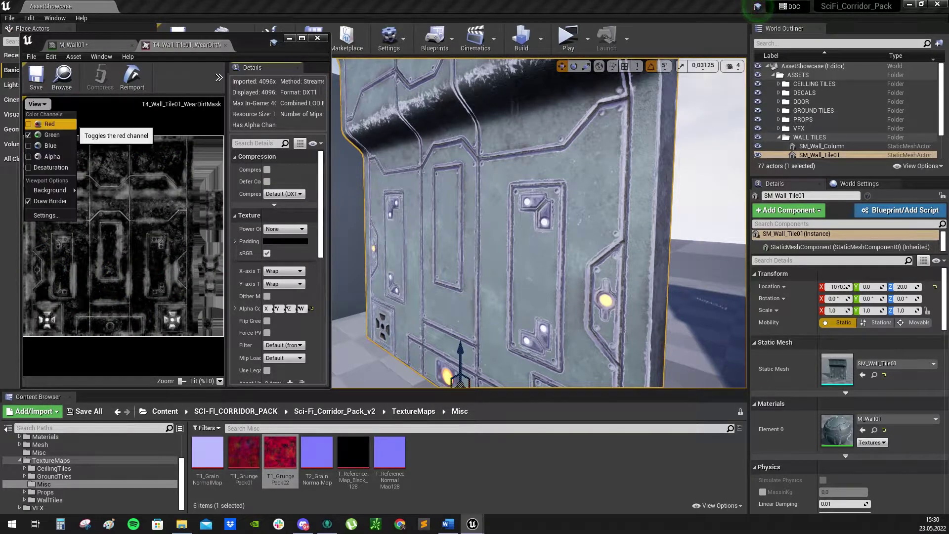
left_click(51, 124)
left_click(225, 45)
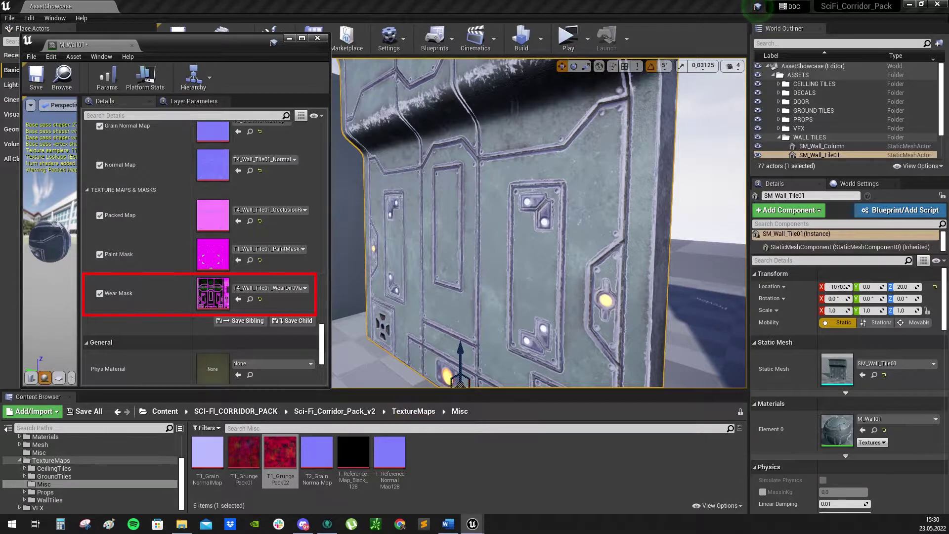
- Browse to the TextureMaps/WallTiles/1K folder and search it for Wall_Tile01
left_click(413, 411)
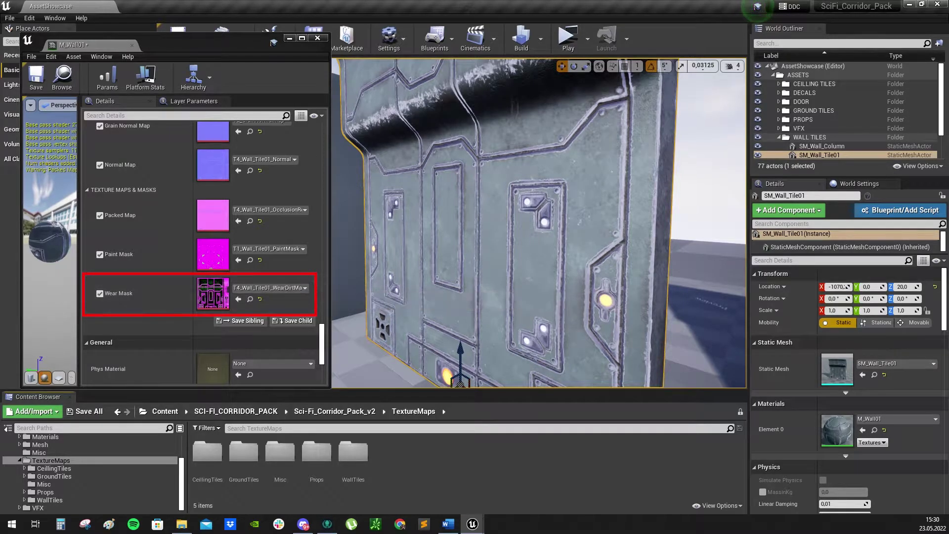
double_click(353, 453)
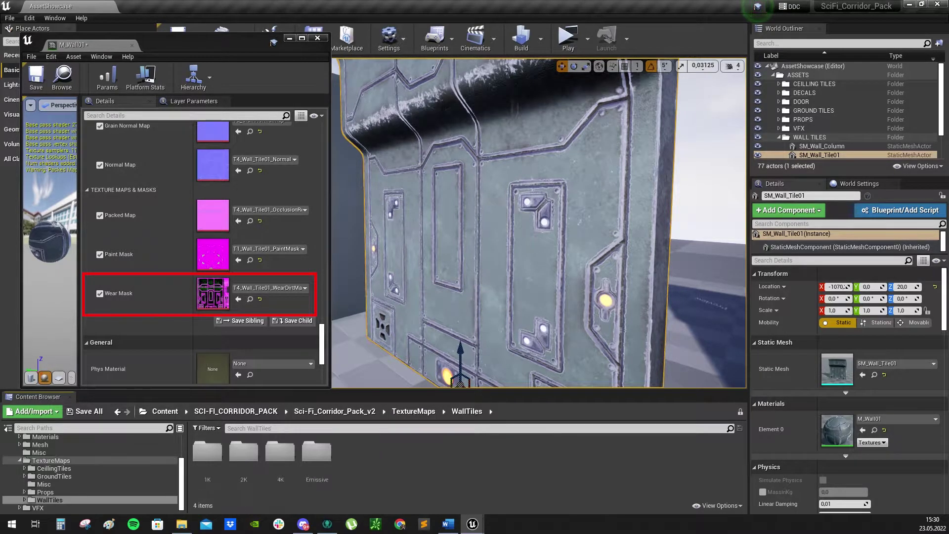
double_click(207, 452)
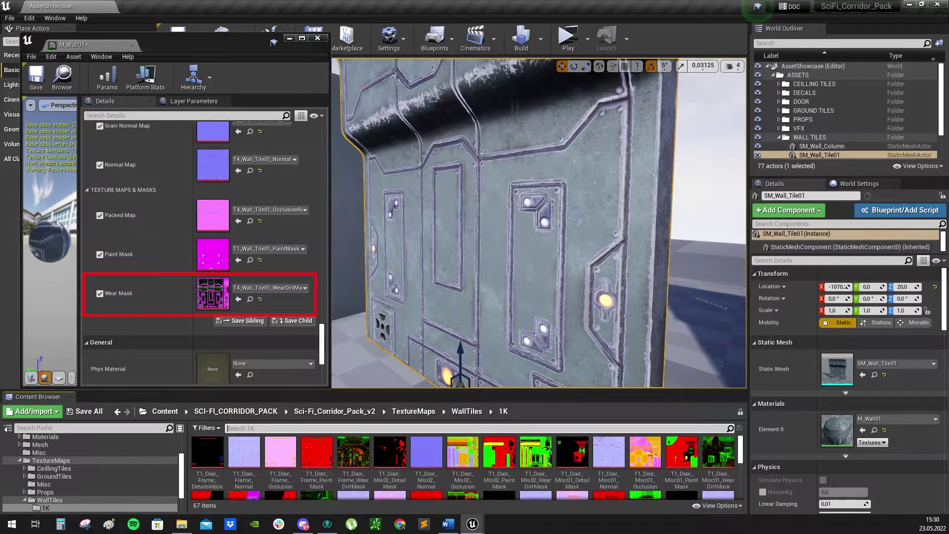
type("Wall_Tile01")
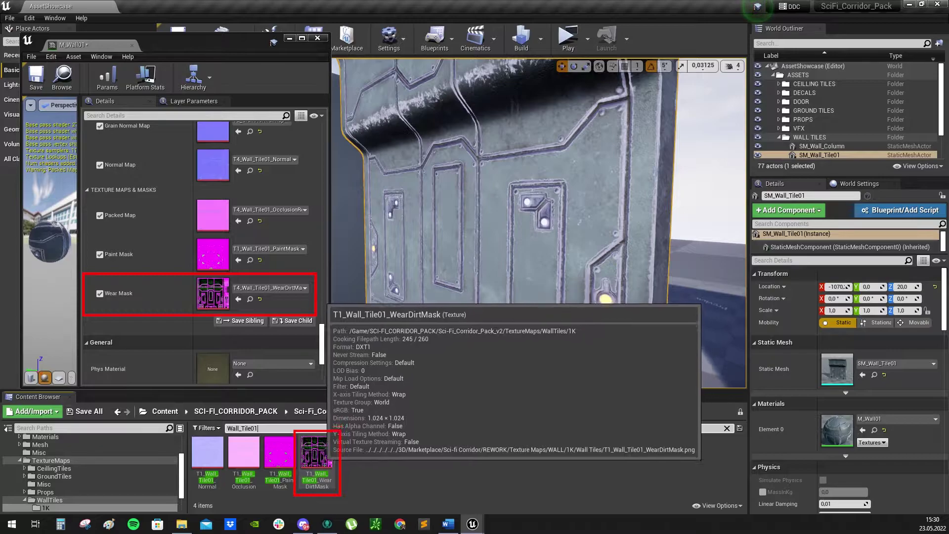
- Try T1_Wall_Tile01_WearDirtMask as the Wear Mask with a close-up of the wall, undo the assignment and clear the texture search
mouse_move(474, 232)
right_mouse_down()
mouse_move(499, 233)
mouse_move(486, 227)
right_mouse_up()
key("w")
left_click_drag(317, 452, 213, 294)
mouse_move(316, 453)
left_mouse_down()
mouse_move(222, 307)
mouse_move(321, 458)
left_mouse_up()
left_click(183, 323)
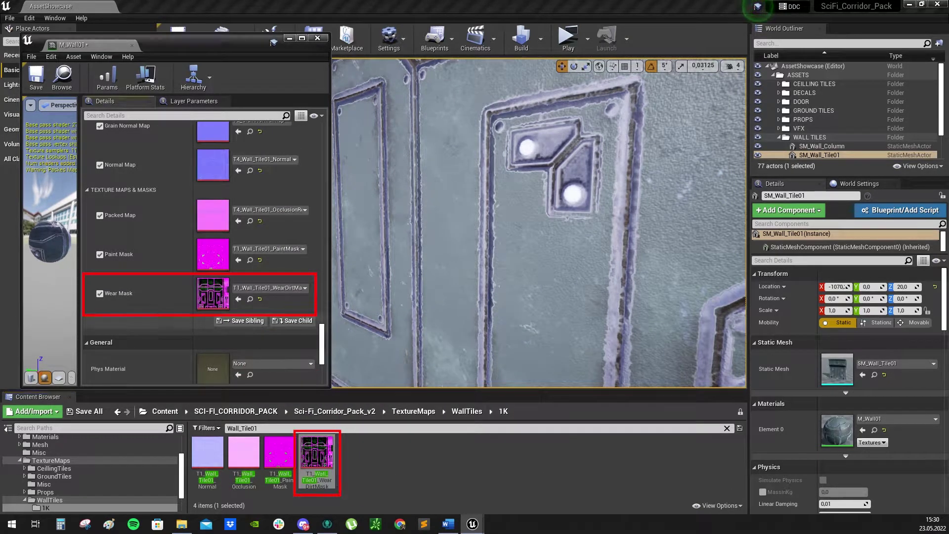
key("ctrl+z")
left_click(277, 428)
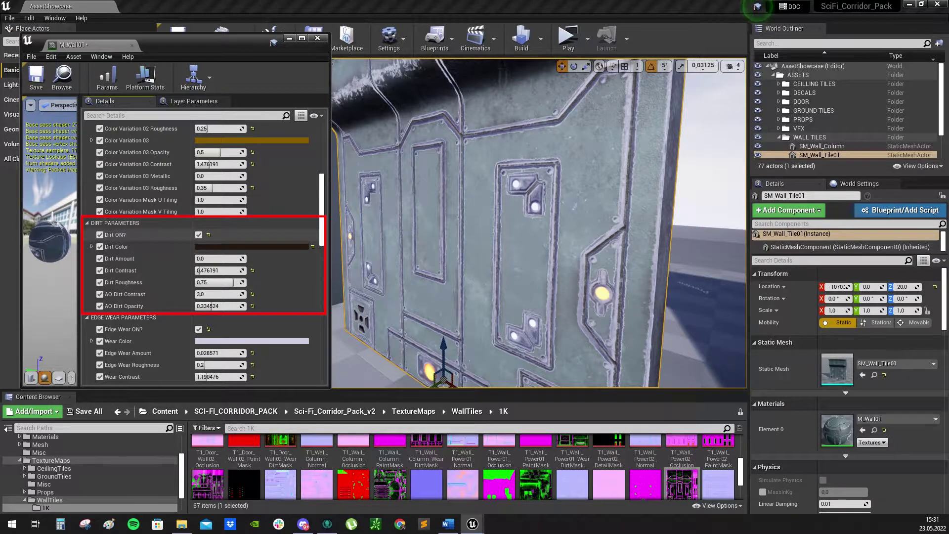
- Toggle Dirt ON? off and on to compare, and try a lighter brown Dirt Color, hex sRGB 856750FF, cancelling the color change
left_click(199, 235)
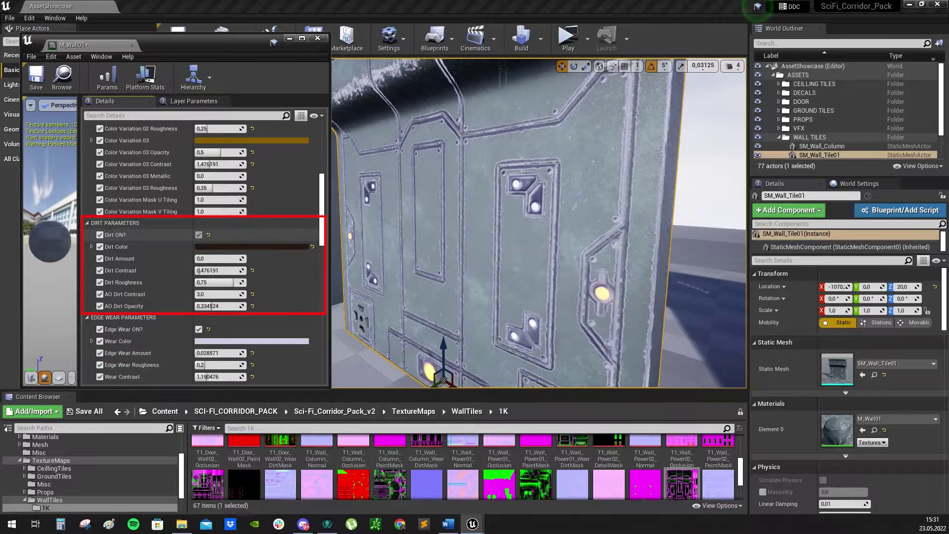
left_click(198, 235)
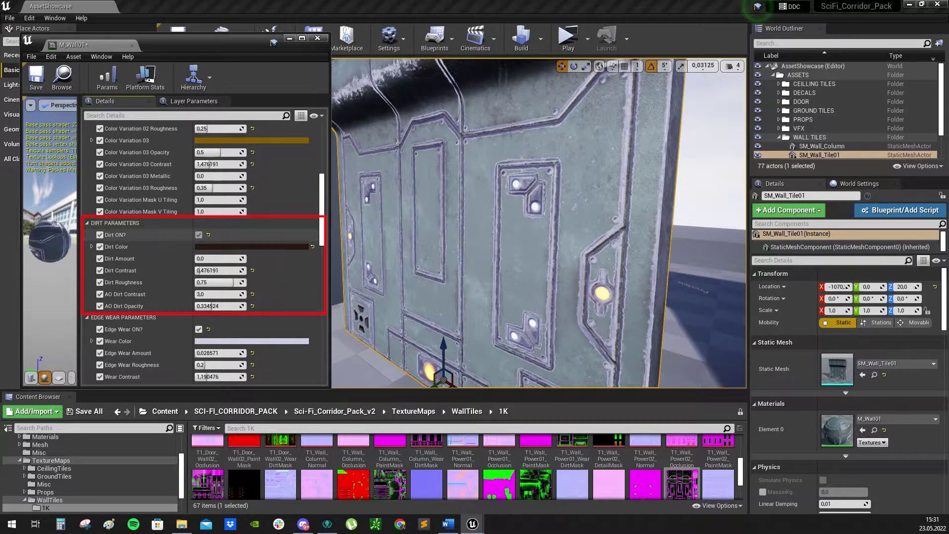
left_click(198, 235)
left_click(198, 234)
left_click(218, 246)
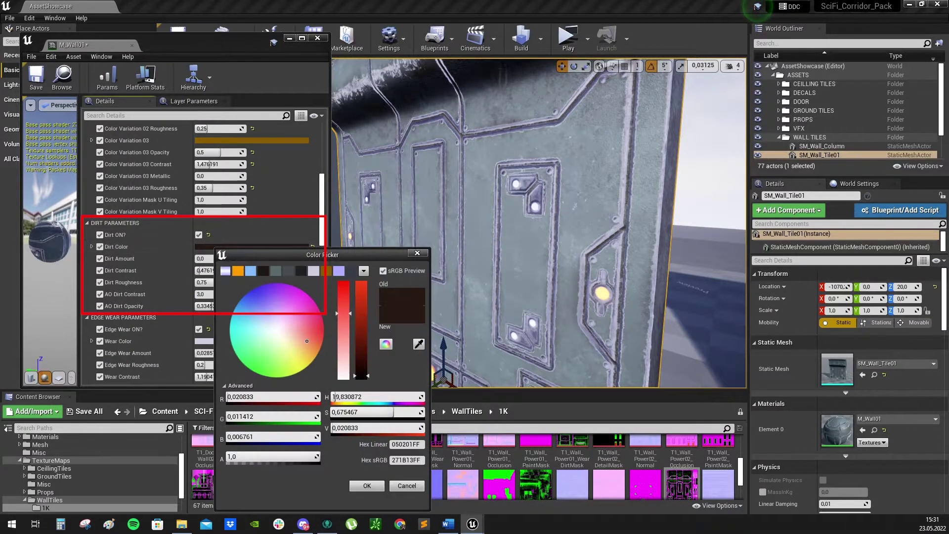
mouse_move(306, 341)
left_mouse_down()
mouse_move(298, 317)
mouse_move(280, 326)
mouse_move(286, 301)
mouse_move(306, 341)
left_mouse_up()
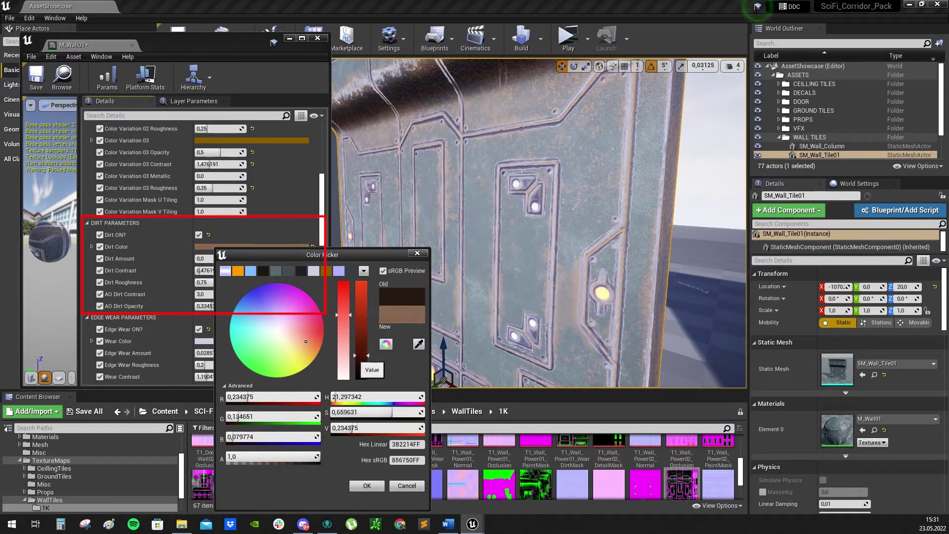
left_click(407, 485)
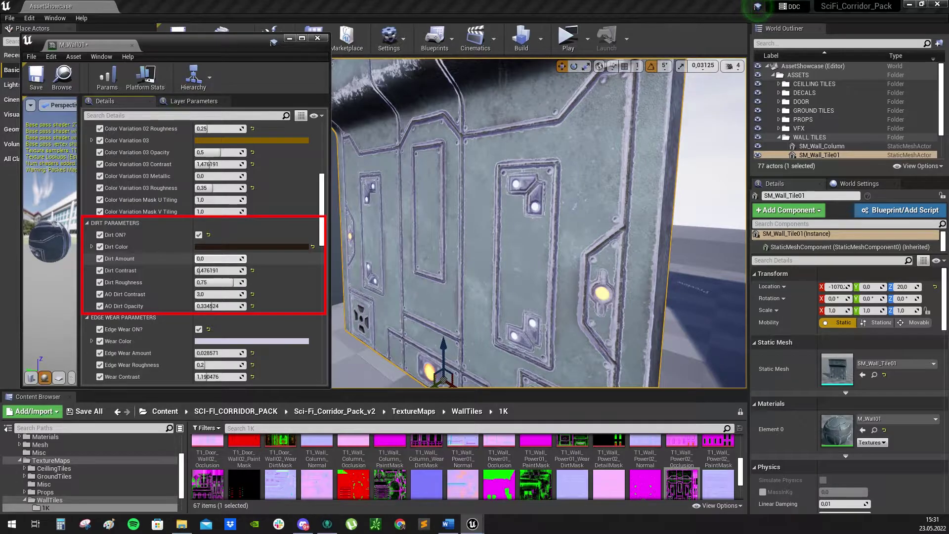
- Try Dirt Amount at 1 and lower it gradually back to 0.0
left_click(212, 258)
type("1")
key("Return")
left_click_drag(242, 259, 197, 258)
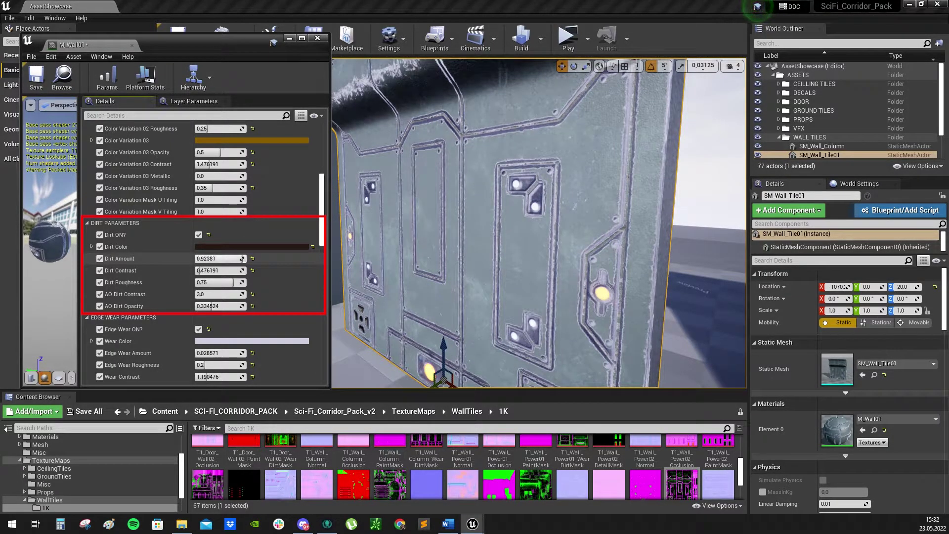
- Try Dirt Contrast at 1 and at 0.0, undoing the changes
left_click(198, 270)
type("1")
key("Return")
left_click_drag(204, 271, 203, 270)
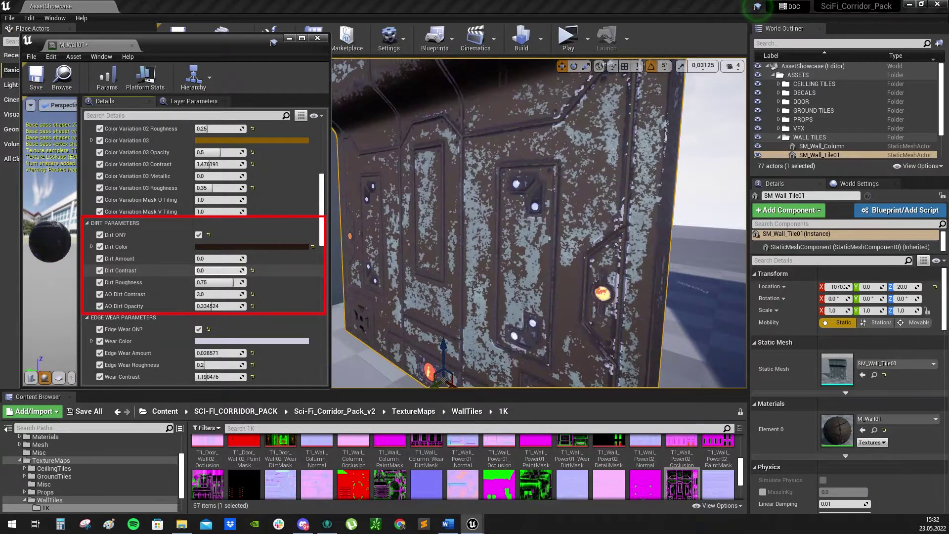
key("ctrl+z")
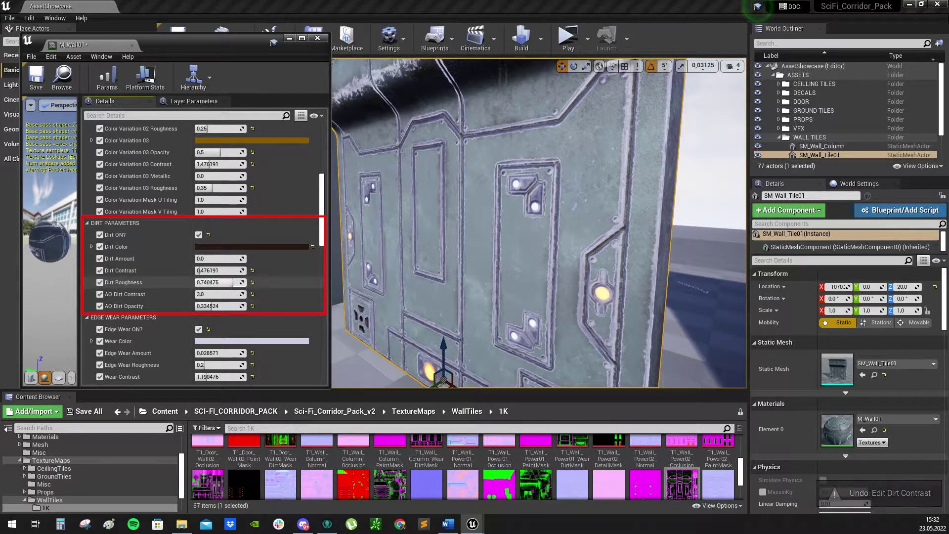
- Try other values for Dirt Roughness and the AO Dirt parameters, undoing each change
left_click_drag(232, 282, 217, 282)
key("ctrl+z")
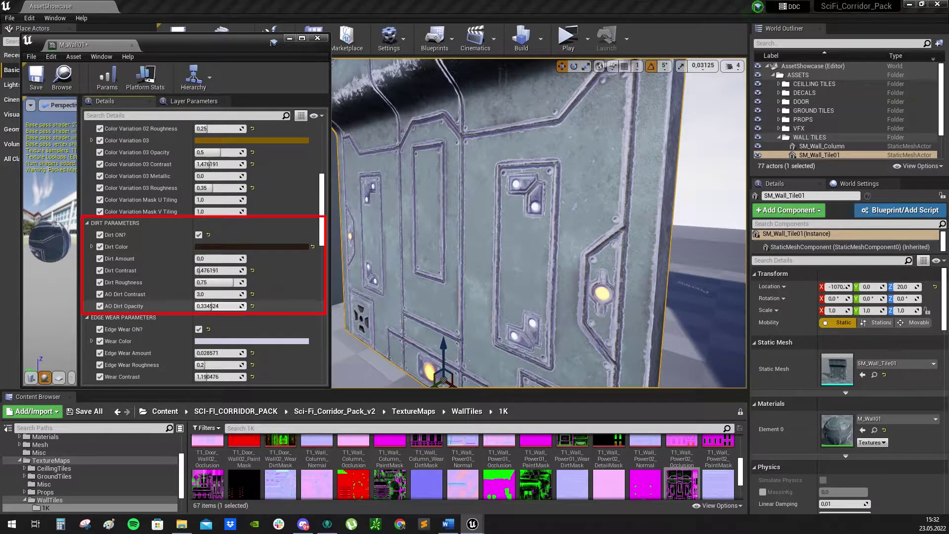
mouse_move(211, 306)
left_mouse_down()
mouse_move(246, 306)
mouse_move(221, 294)
mouse_move(245, 294)
left_mouse_up()
key("ctrl+z")
key("ctrl+z")
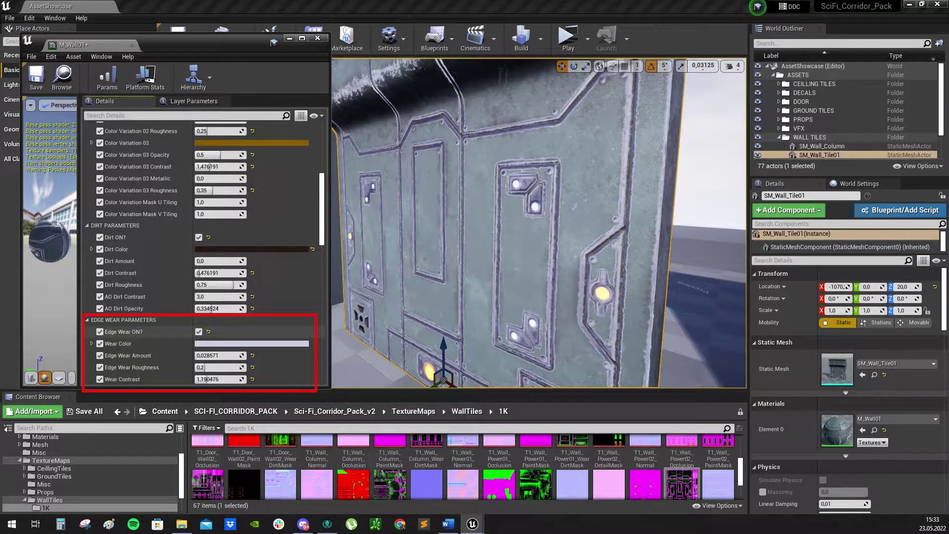
- Toggle Edge Wear ON? off and back on, and try a green Wear Color, hex sRGB 8EBE9EFF, cancelling the color change
left_click(199, 332)
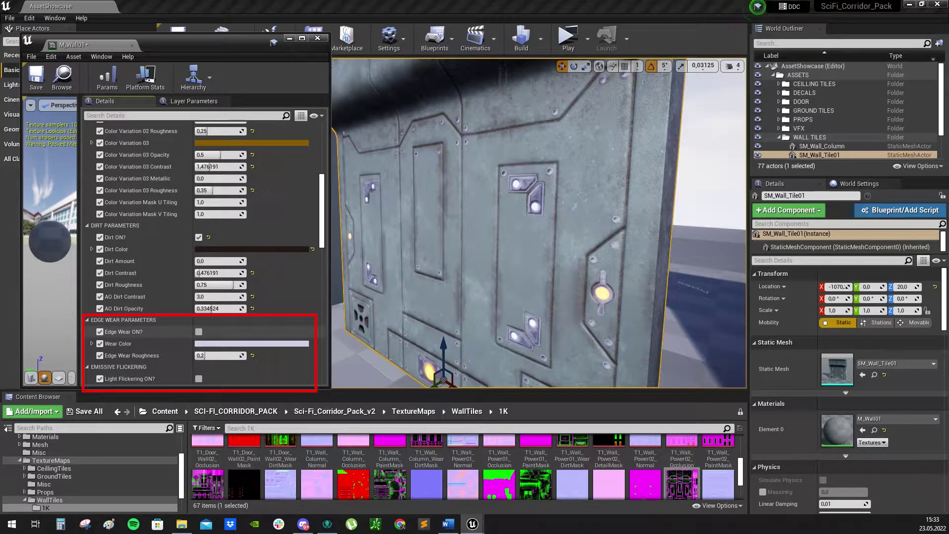
left_click(198, 332)
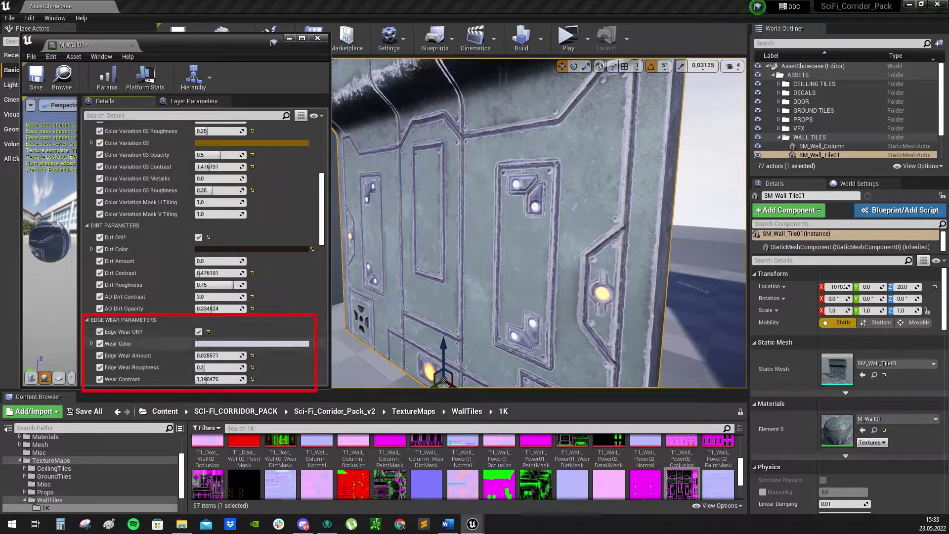
left_click(216, 343)
left_click(362, 353)
left_click_drag(362, 353, 344, 302)
left_click_drag(303, 326, 325, 330)
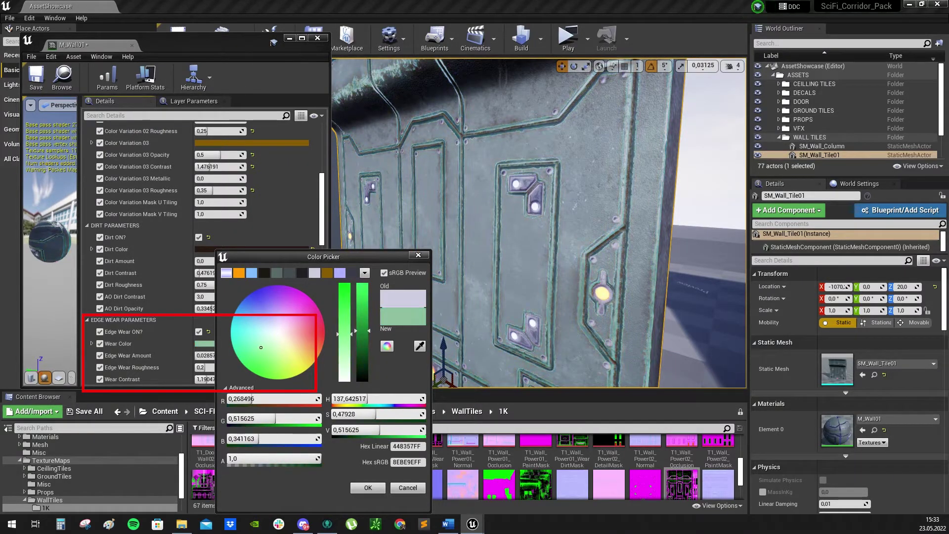
left_click(408, 487)
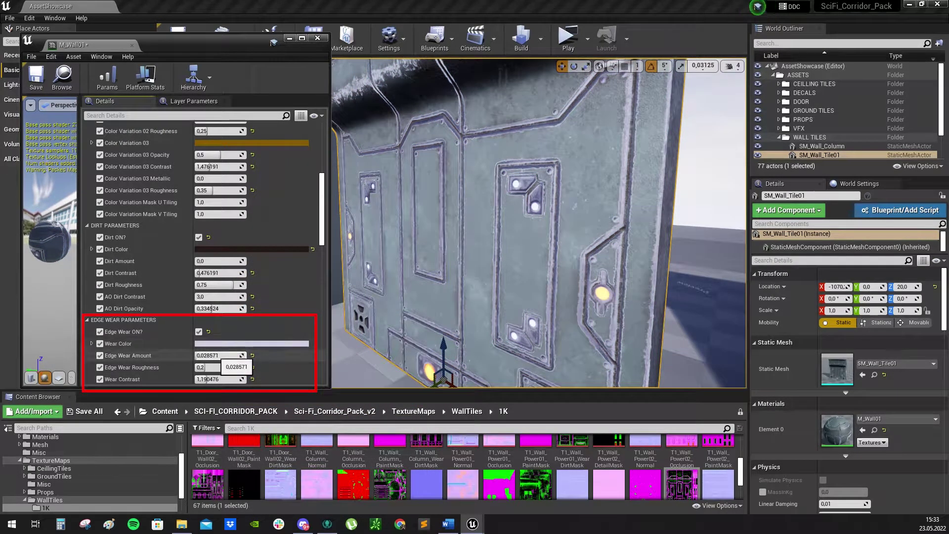
- Try Edge Wear Amount at 0.409524, Edge Wear Roughness at 0.295238 and adjust Wear Contrast, undoing the changes
left_click_drag(218, 356, 250, 356)
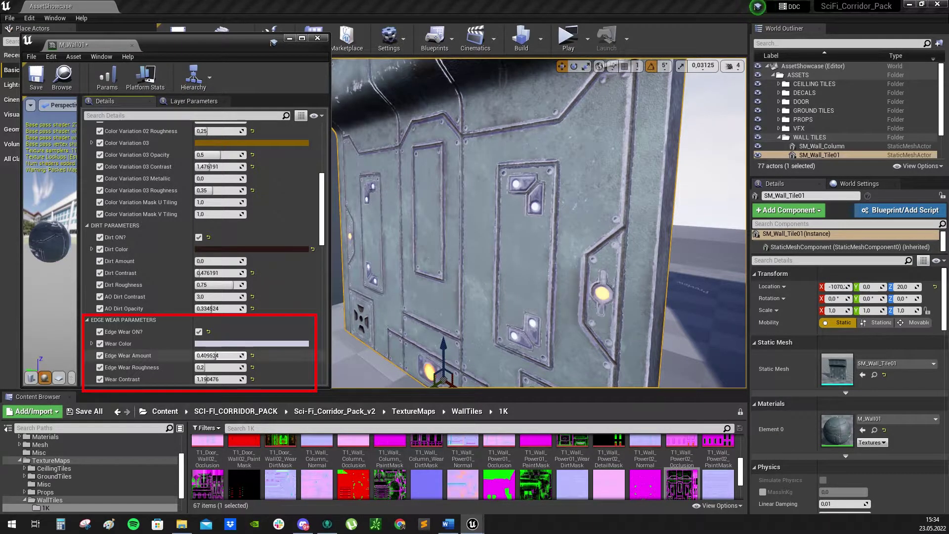
key("ctrl+z")
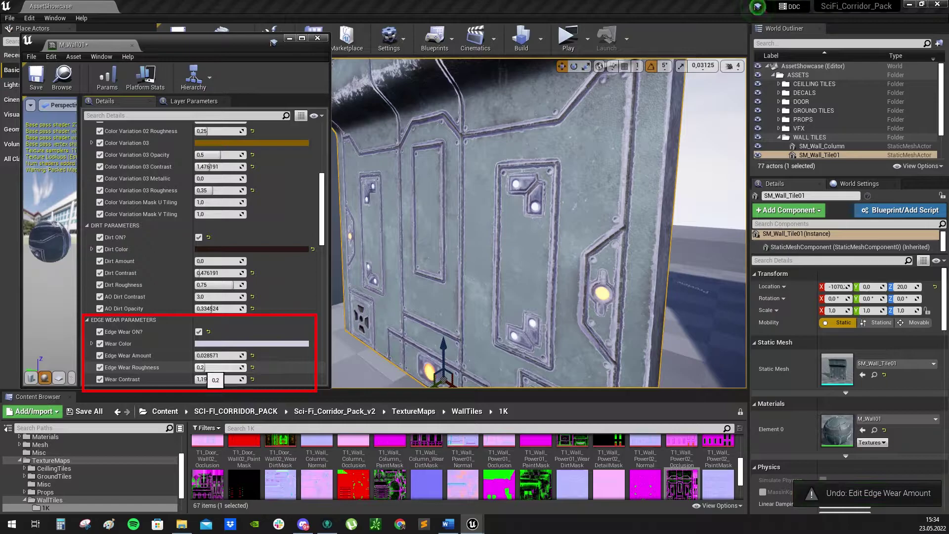
mouse_move(201, 367)
left_mouse_down()
mouse_move(244, 368)
mouse_move(209, 367)
left_mouse_up()
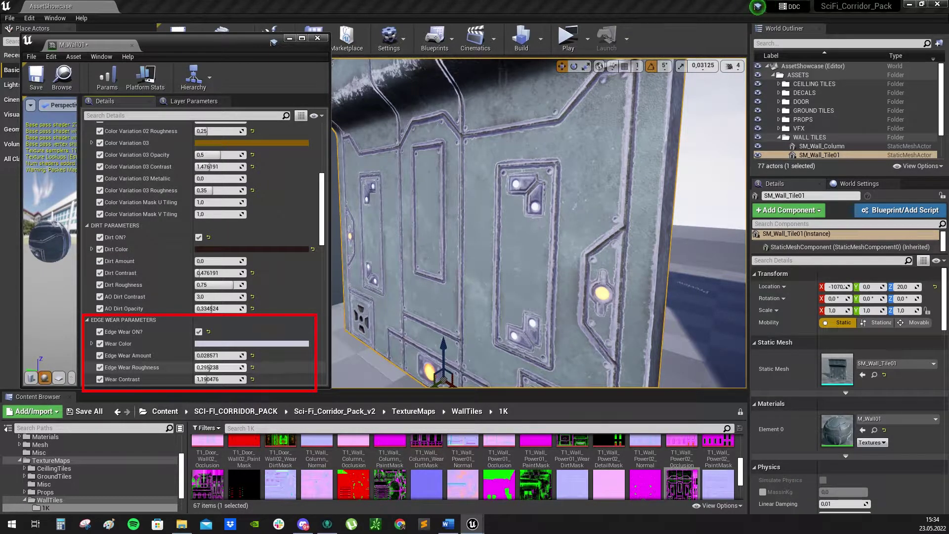
key("ctrl+z")
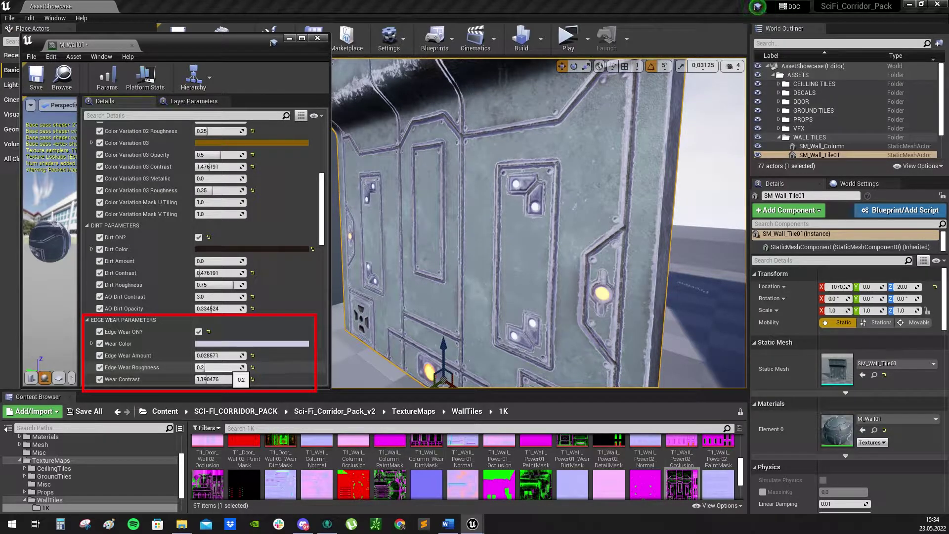
mouse_move(208, 379)
left_mouse_down()
mouse_move(250, 379)
mouse_move(197, 379)
mouse_move(207, 379)
left_mouse_up()
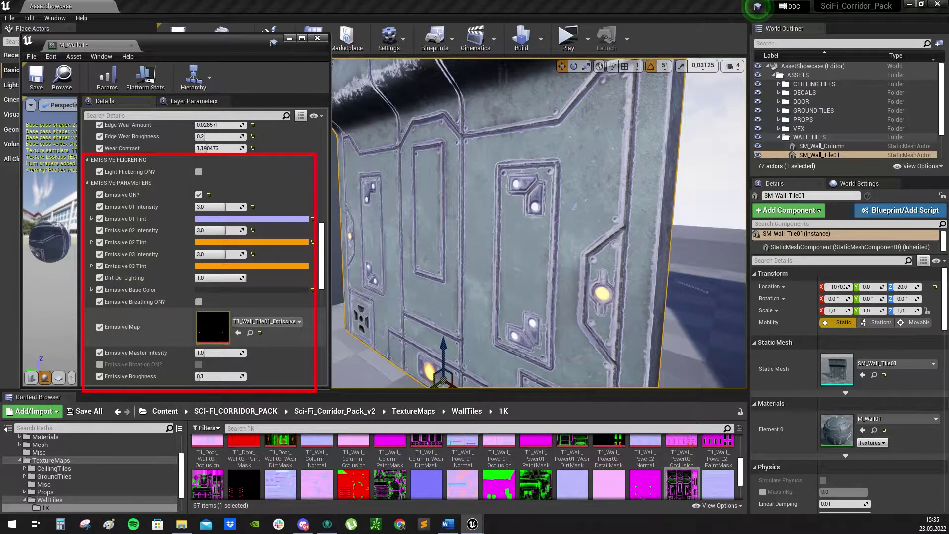
- Open the Emissive Map texture T1_Wall_Tile01_Emissive, check its color channels including alpha, and close it
double_click(212, 326)
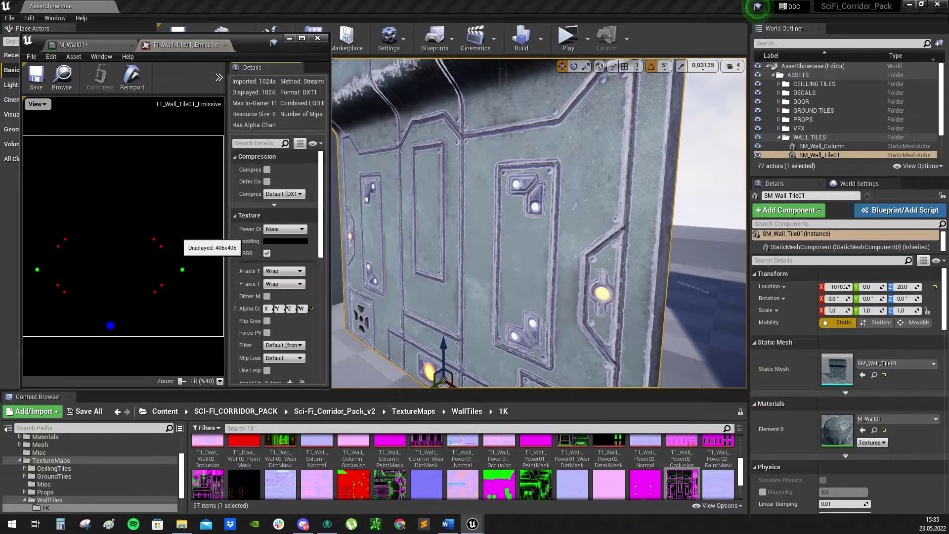
left_click(38, 104)
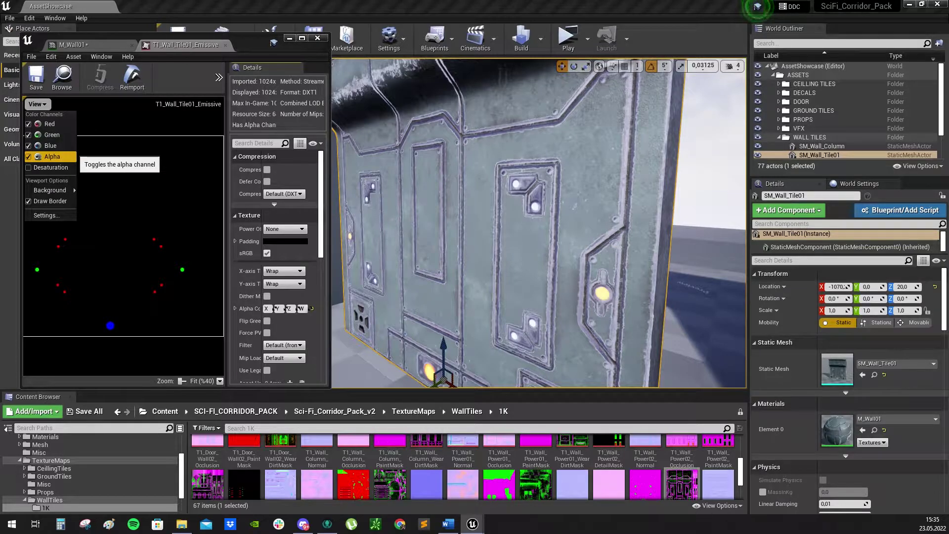
left_click(52, 156)
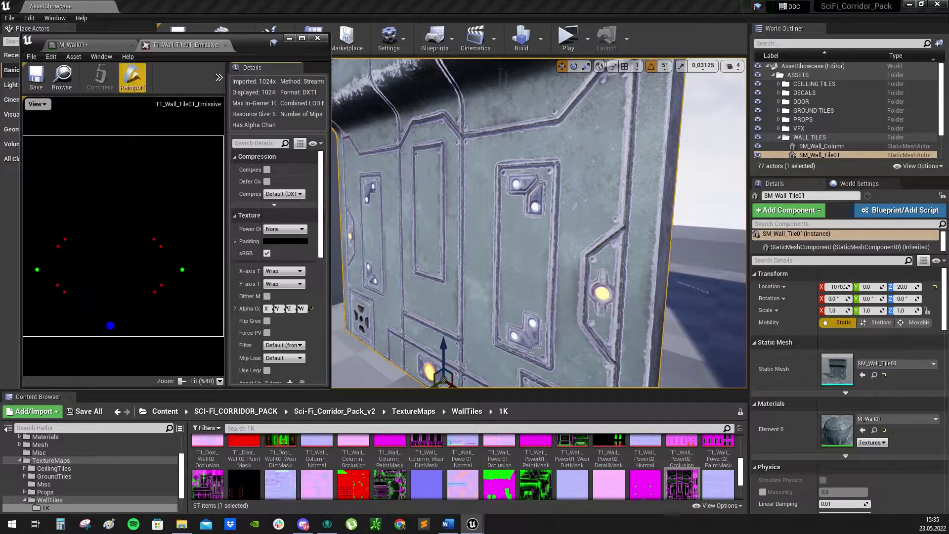
left_click(225, 45)
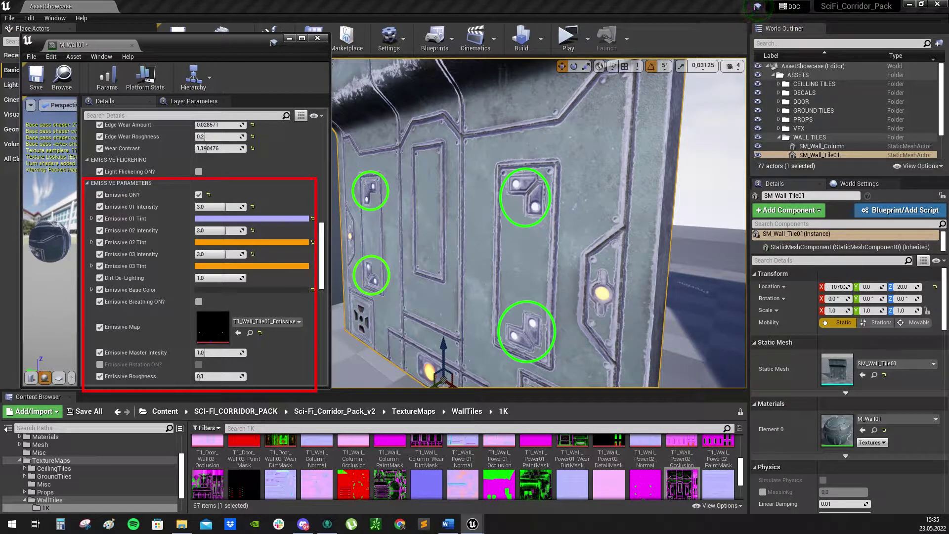
- Examine the emissive lights on SM_Wall_Tile01 and compare them with those on SM_Wall_Tile02
mouse_move(539, 222)
right_mouse_down()
mouse_move(539, 267)
mouse_move(598, 282)
mouse_move(596, 267)
right_mouse_up()
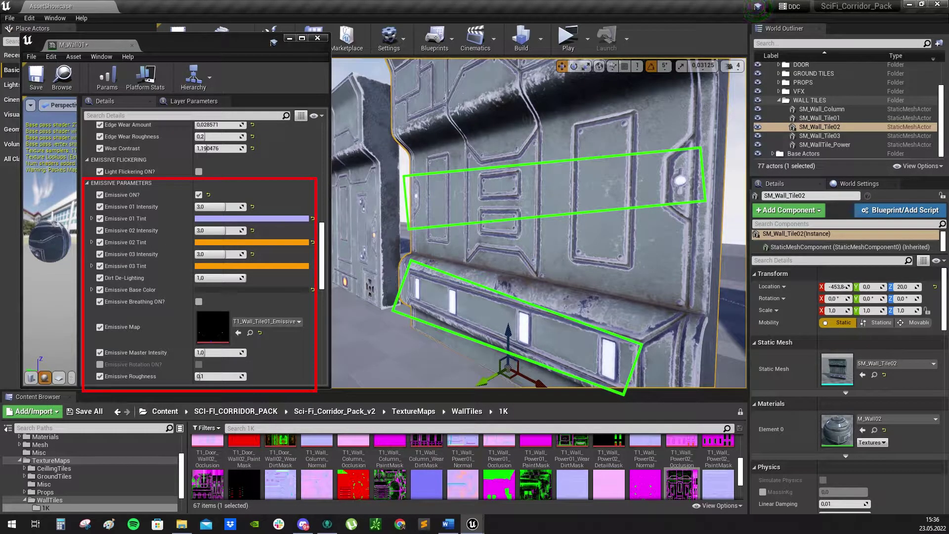
right_click_drag(539, 223, 509, 220)
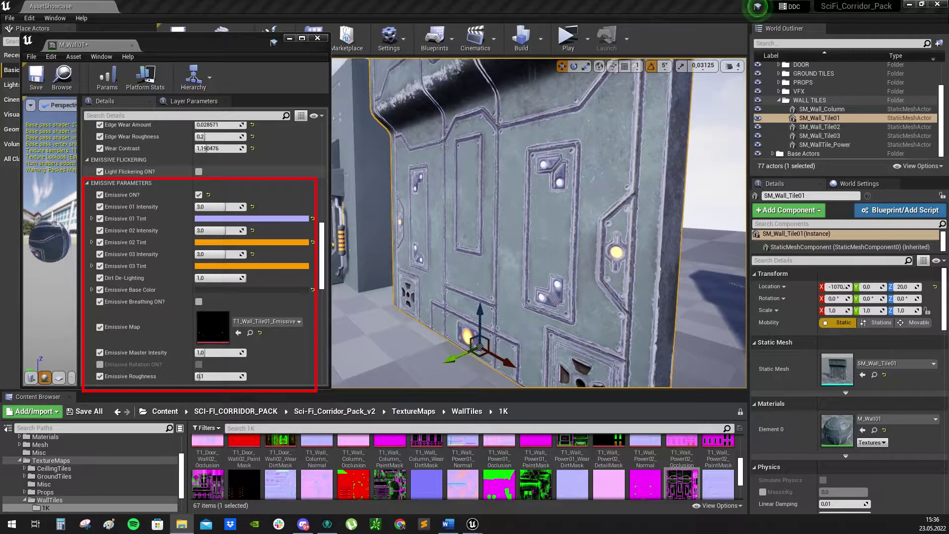
right_click_drag(445, 198, 450, 215)
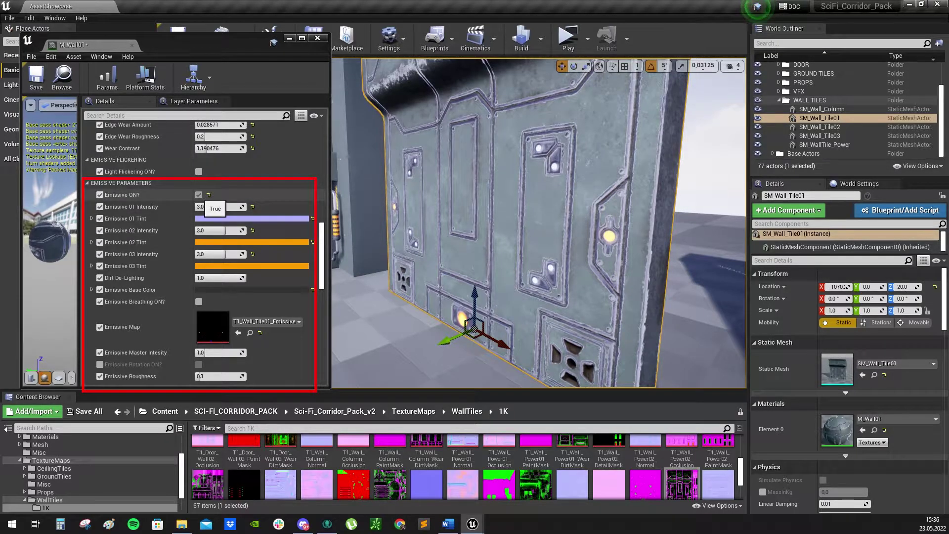
- Toggle Emissive ON? off and back on repeatedly for the M_Wall01 material
left_click(199, 195)
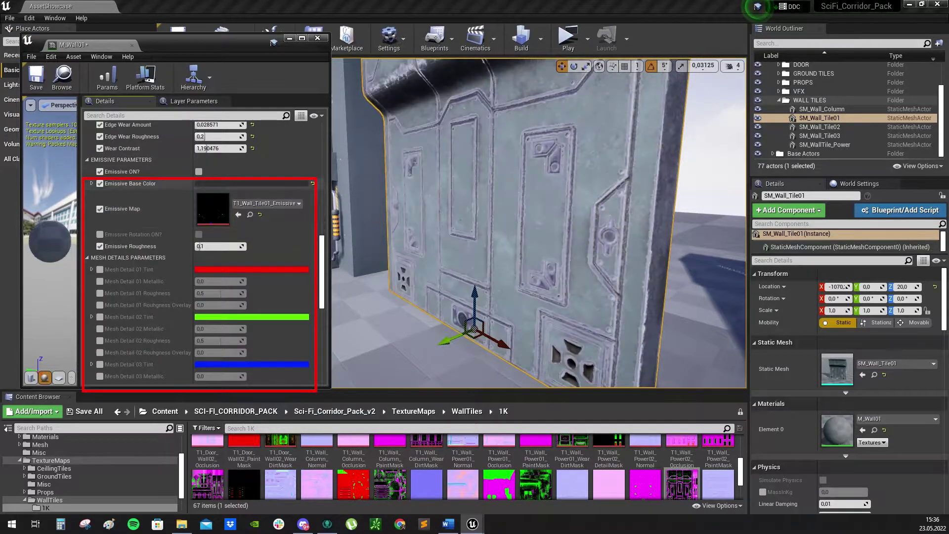
left_click(199, 171)
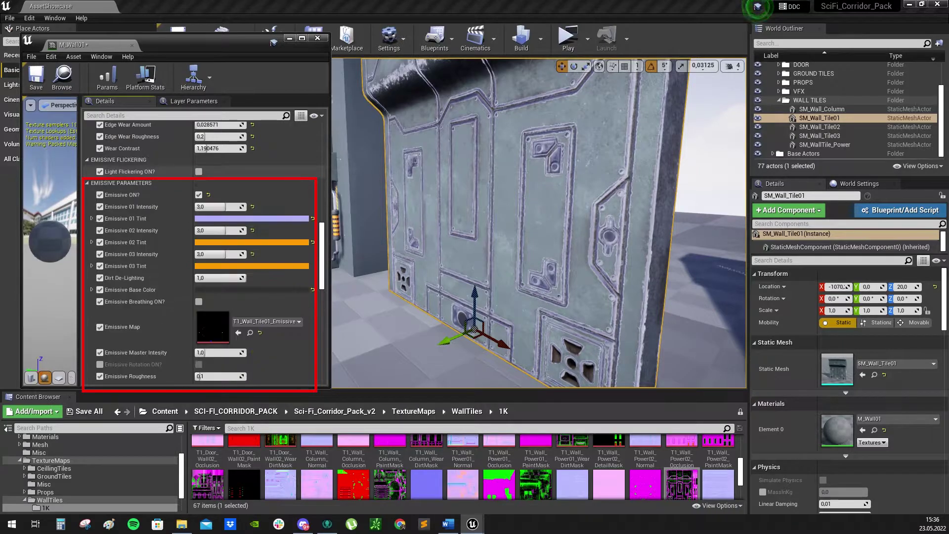
left_click(199, 194)
left_click(199, 172)
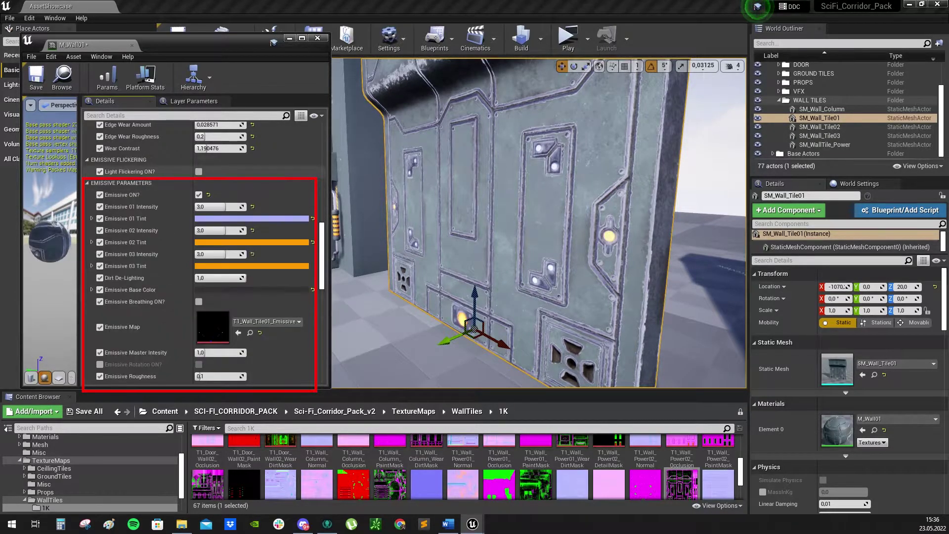
left_click(198, 194)
left_click(199, 171)
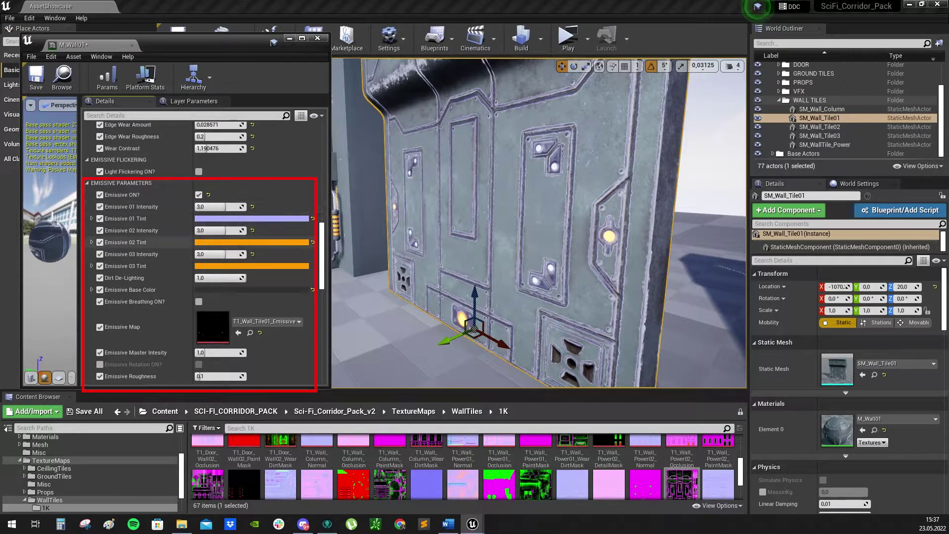
- Try other values for Emissive 01, 02 and 03 Intensity, including 5.0 for Emissive 02, undoing each change
left_click_drag(220, 207, 204, 207)
key("super+x")
key("Escape")
key("ctrl+z")
key("ctrl+z")
key("ctrl+z")
key("ctrl+z")
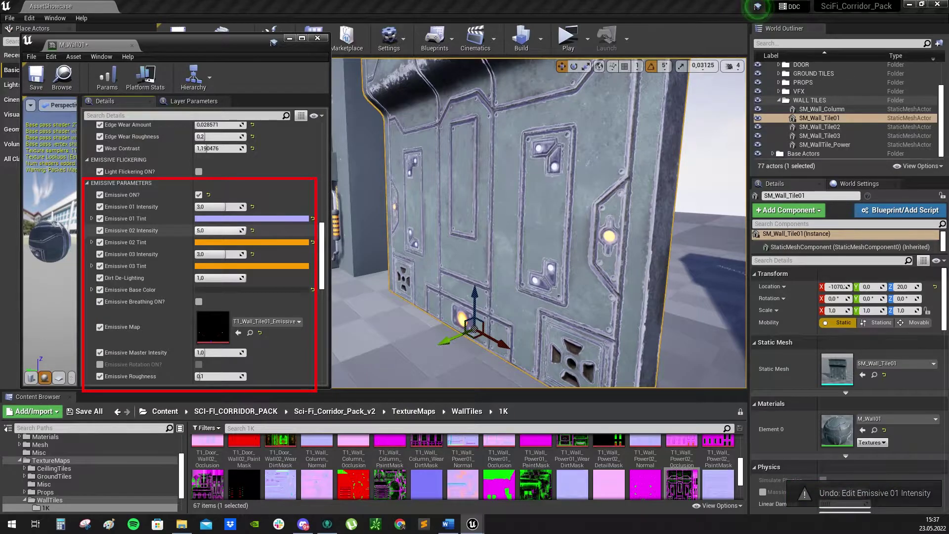
left_click_drag(246, 231, 239, 230)
left_click_drag(223, 254, 238, 254)
key("ctrl+z")
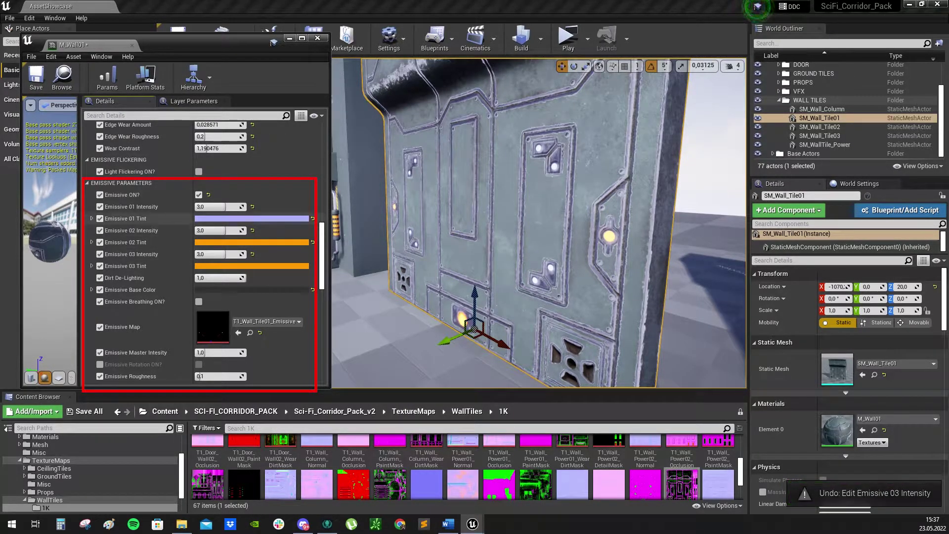
- Try different colors for Emissive 01 Tint and Emissive 02 Tint, cancelling each change
left_click(252, 218)
left_click_drag(327, 226, 179, 144)
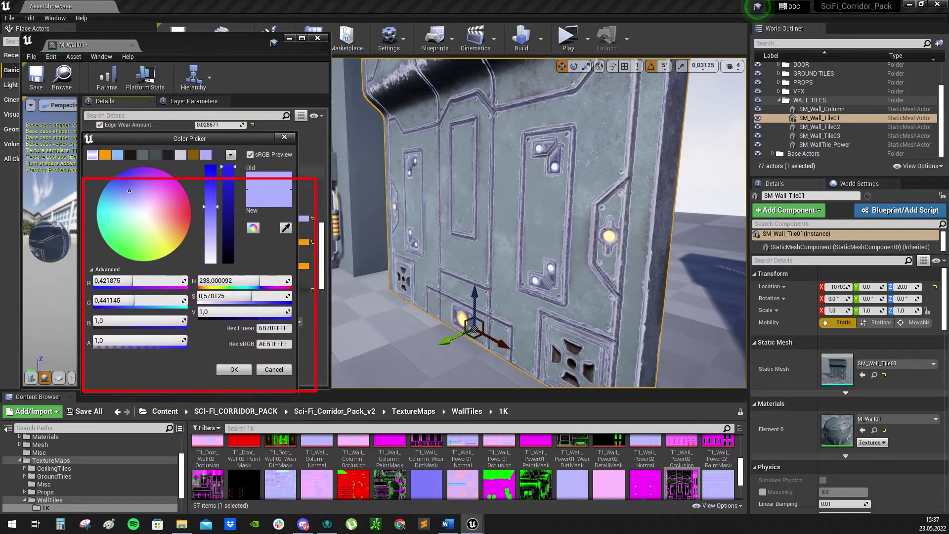
mouse_move(129, 190)
left_mouse_down()
mouse_move(157, 222)
mouse_move(136, 201)
mouse_move(156, 220)
mouse_move(132, 222)
left_mouse_up()
left_click(274, 369)
left_click(267, 243)
mouse_move(362, 354)
left_mouse_down()
mouse_move(354, 338)
mouse_move(293, 329)
mouse_move(339, 350)
left_mouse_up()
left_click(456, 482)
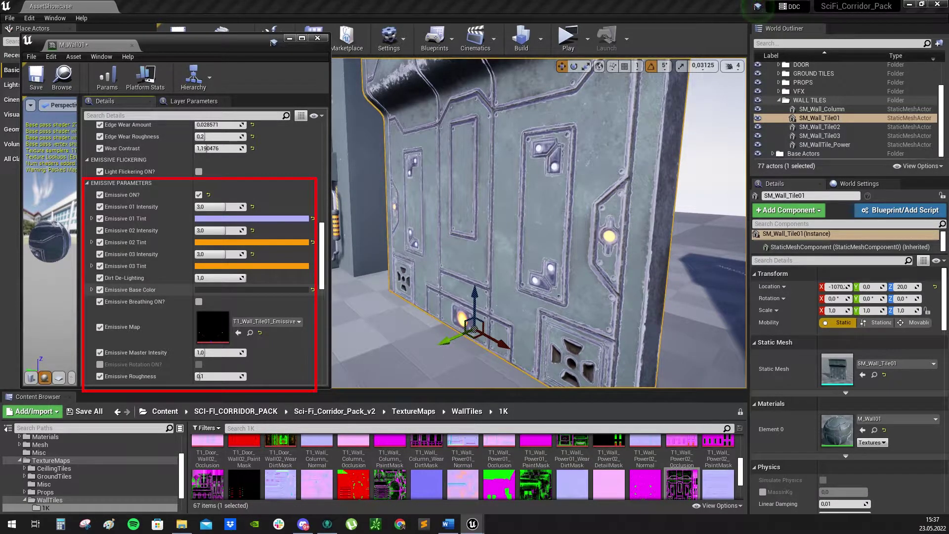
- Try Dirt De-Lighting at 0.0 on a close-up of the orange light, return it to 1.0 and review the dirt parameters
key("w")
right_click_drag(538, 222, 613, 255)
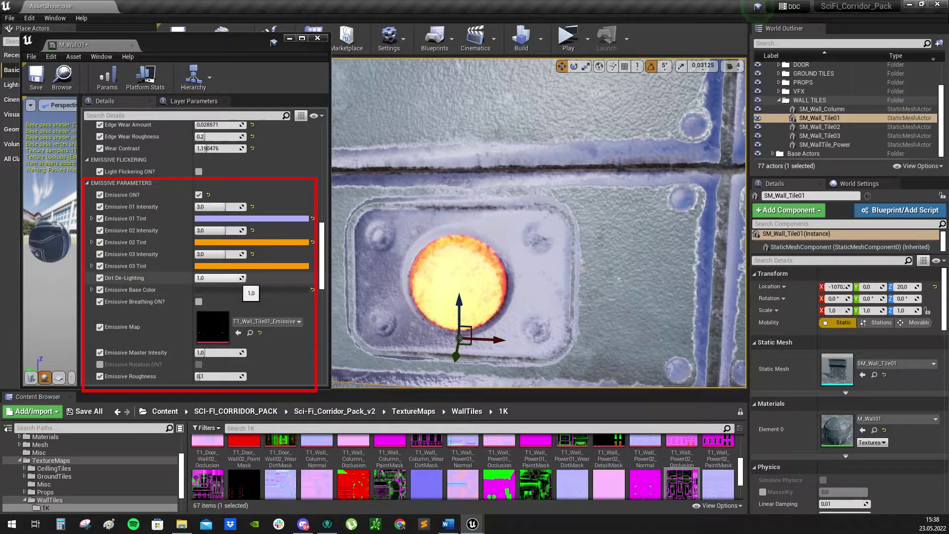
left_click_drag(219, 278, 198, 278)
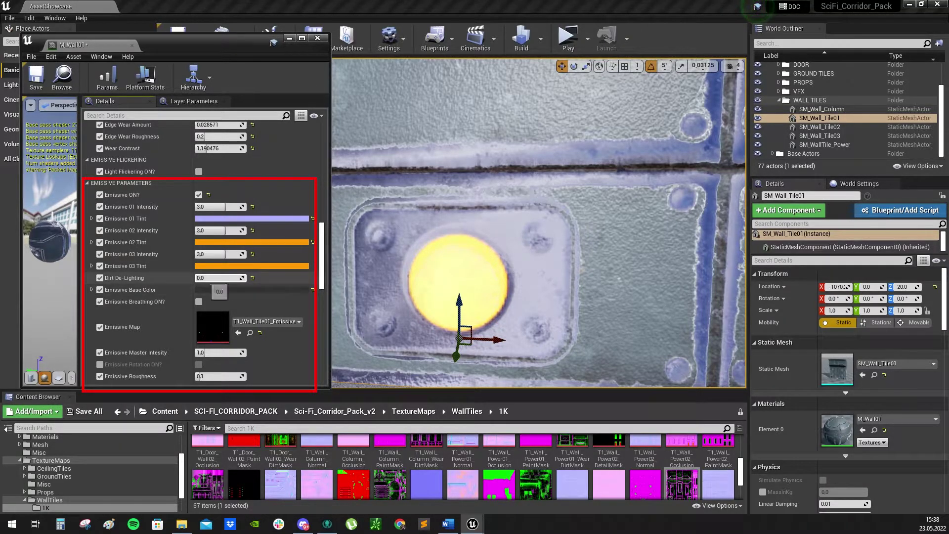
left_click_drag(211, 278, 246, 278)
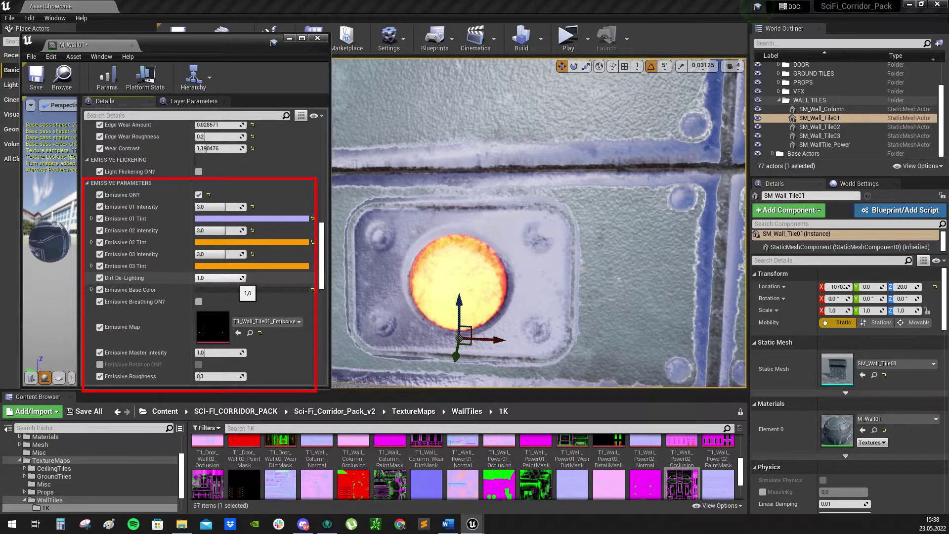
scroll(247, 282, "up", 3)
scroll(247, 181, "up", 2)
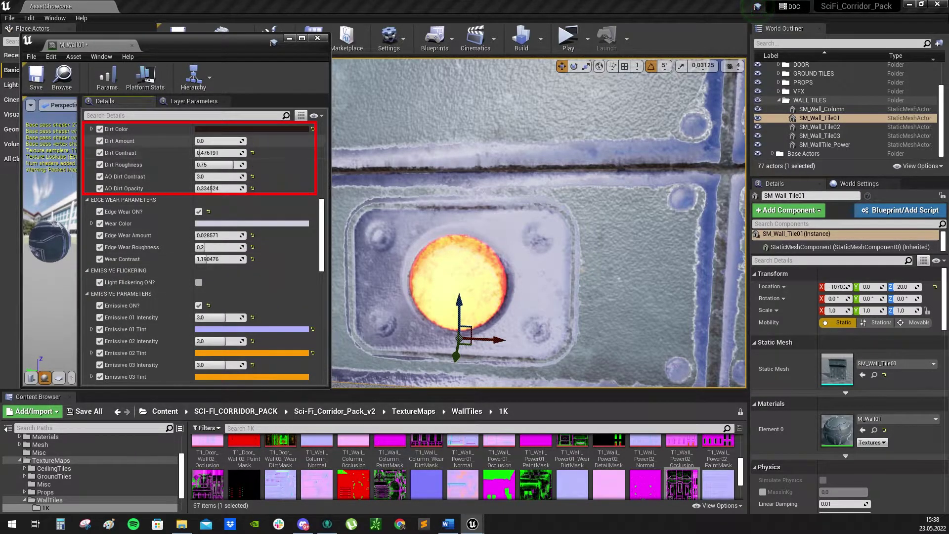
scroll(220, 346, "down", 2)
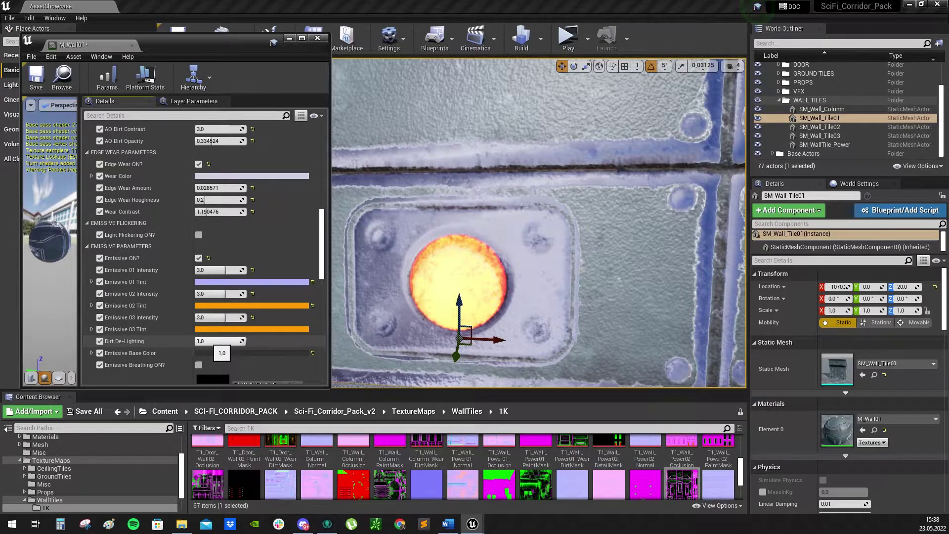
scroll(220, 346, "up", 3)
mouse_move(196, 157)
left_mouse_down()
mouse_move(235, 156)
mouse_move(196, 157)
left_mouse_up()
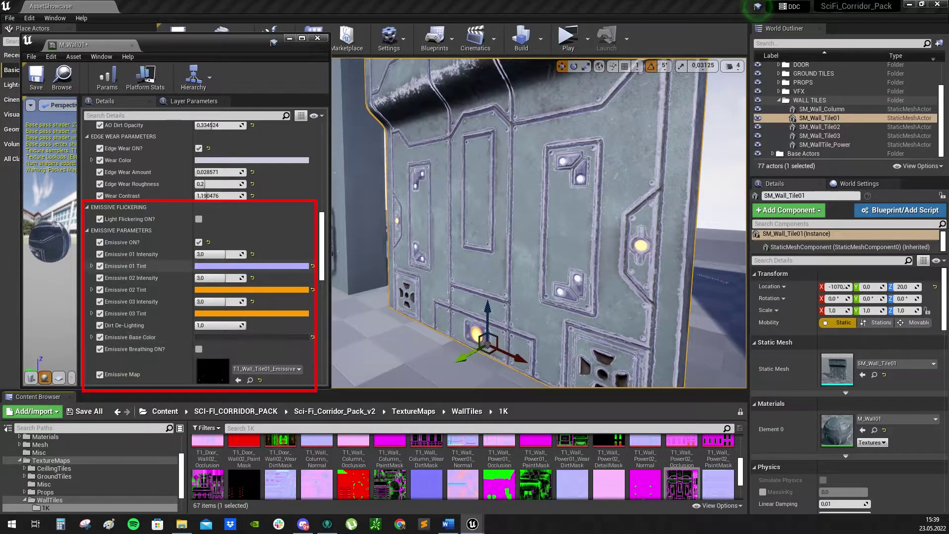
- Set Emissive 01, 02 and 03 Intensity to 0 and try a different Emissive Base Color on the unlit lamps
left_click(217, 254)
type("0")
left_click(215, 278)
type("0")
left_click(215, 301)
type("0")
key("Return")
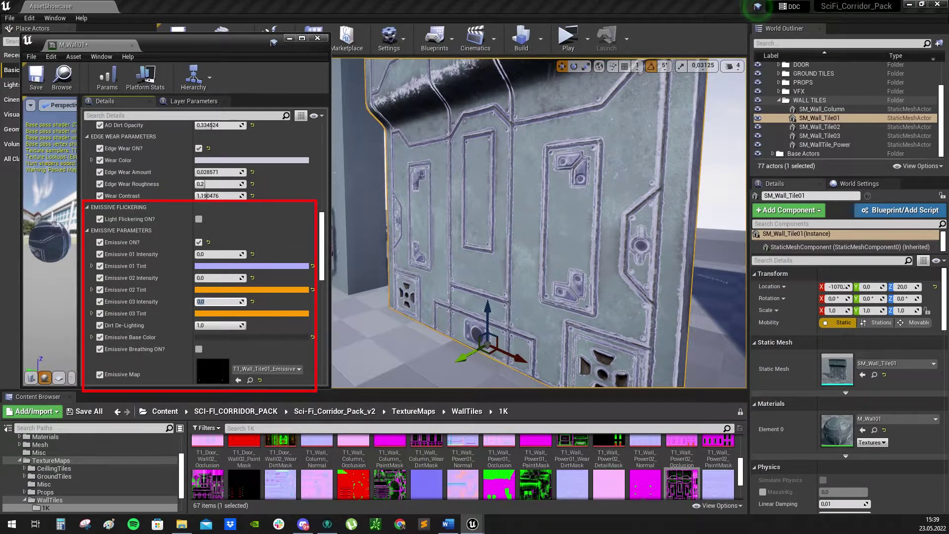
left_click(252, 337)
mouse_move(401, 363)
left_mouse_down()
mouse_move(401, 317)
mouse_move(401, 378)
left_mouse_up()
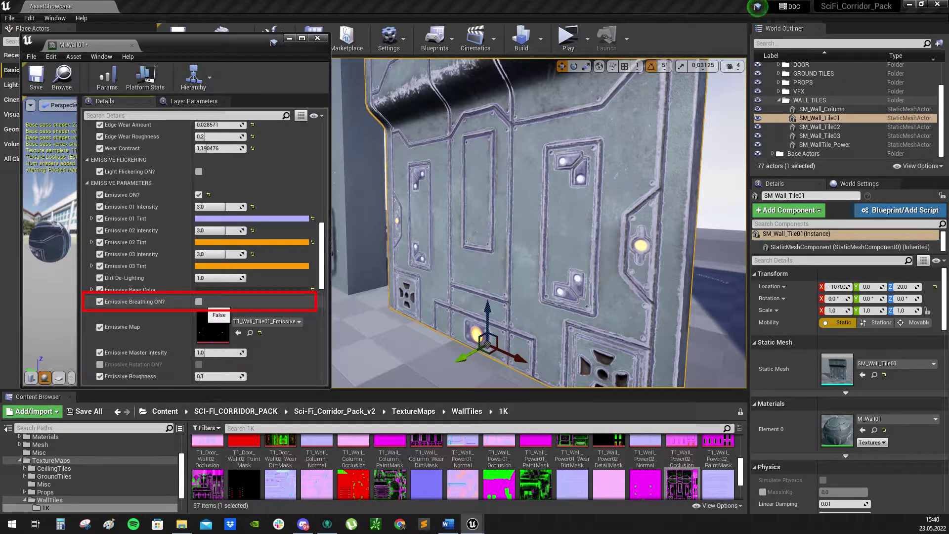
- Try Emissive Breathing ON?, and enable the override for the Emissive Rotation ON? parameter
left_click(199, 301)
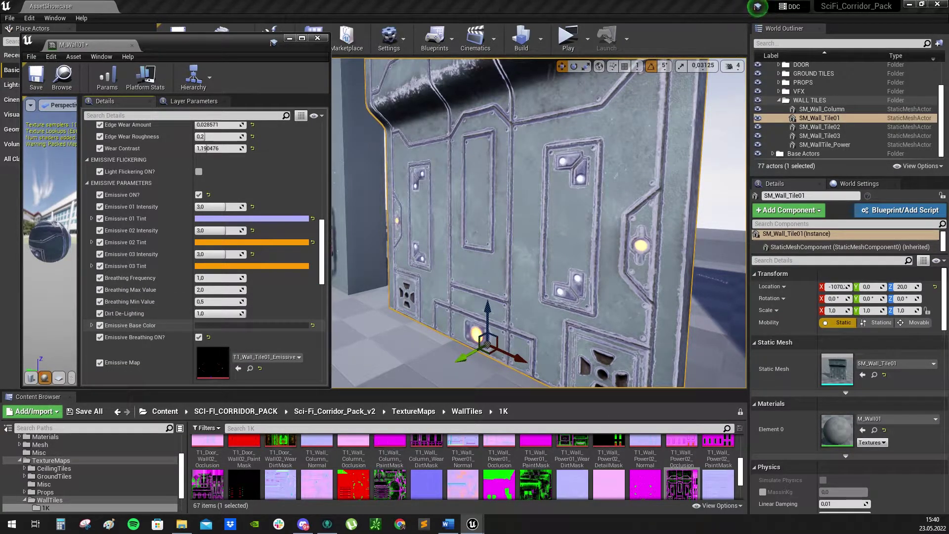
scroll(202, 247, "down", 4)
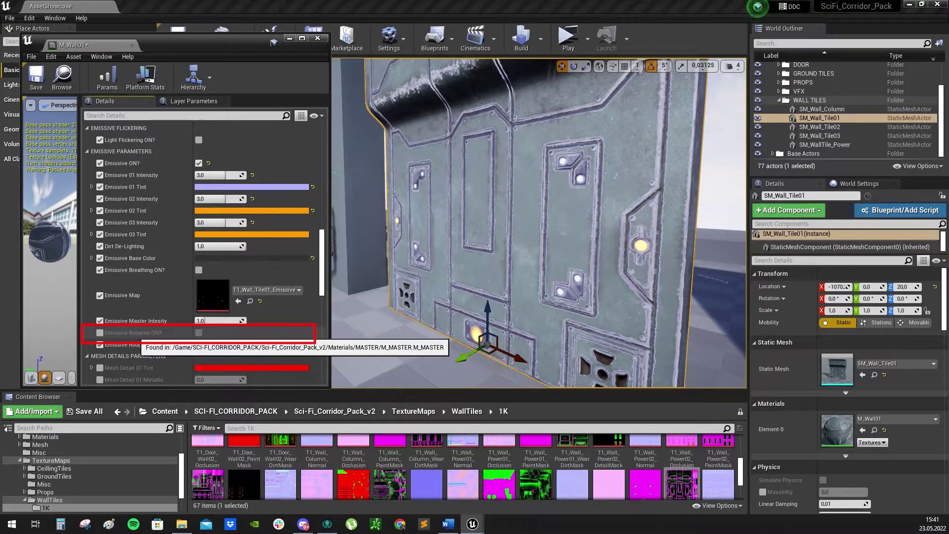
left_click(100, 333)
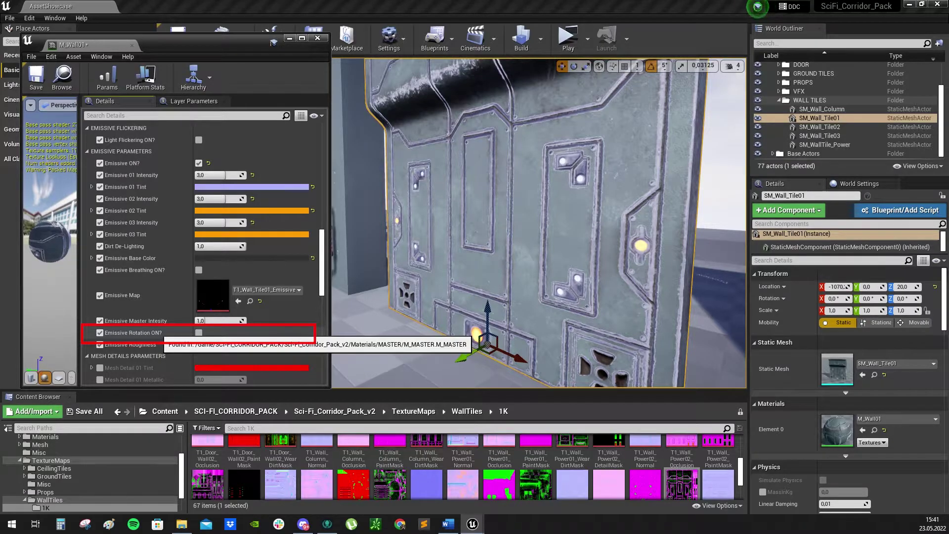
- Open the M_Door_Panel material of SM_Door_Empty and turn off its Emissive Rotation ON? parameter
right_click_drag(539, 223, 637, 217)
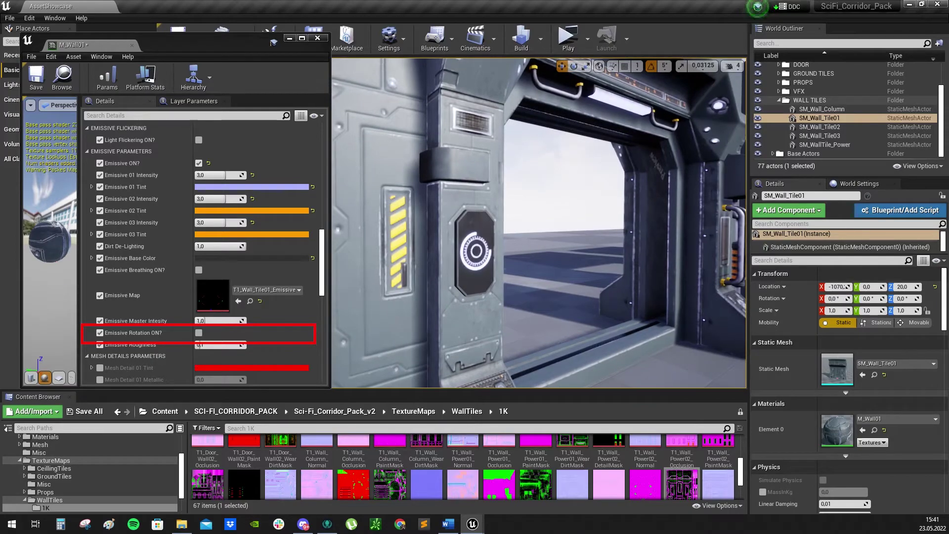
left_click(475, 245)
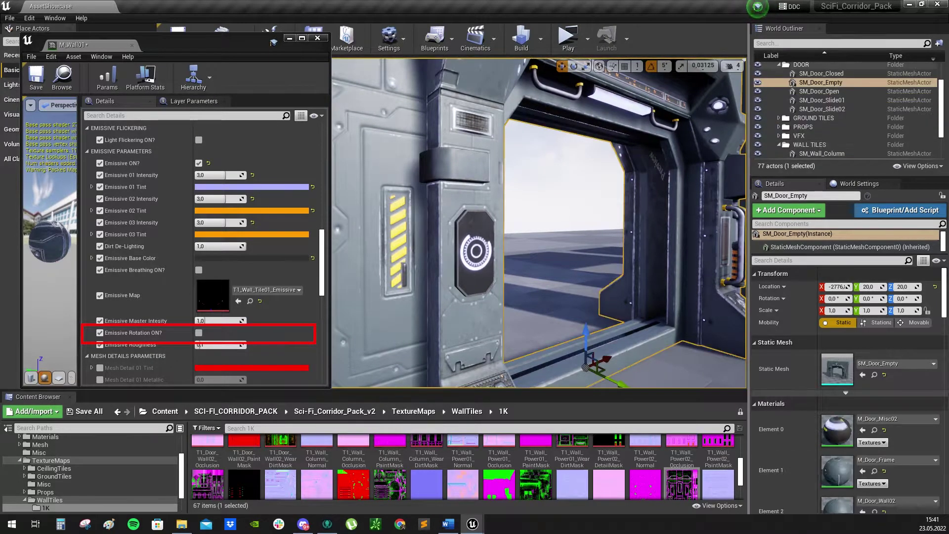
scroll(835, 437, "down", 5)
double_click(837, 475)
scroll(223, 260, "down", 10)
scroll(224, 262, "down", 4)
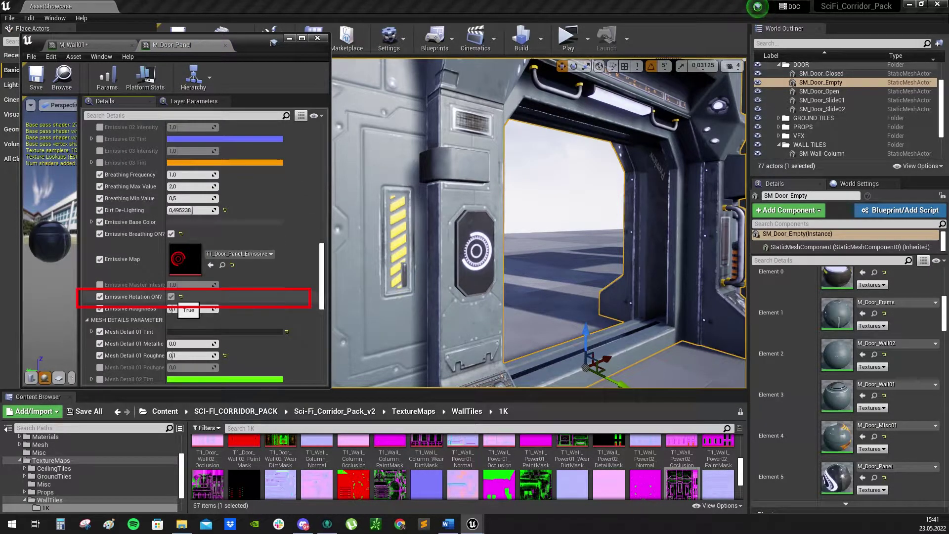
left_click(171, 297)
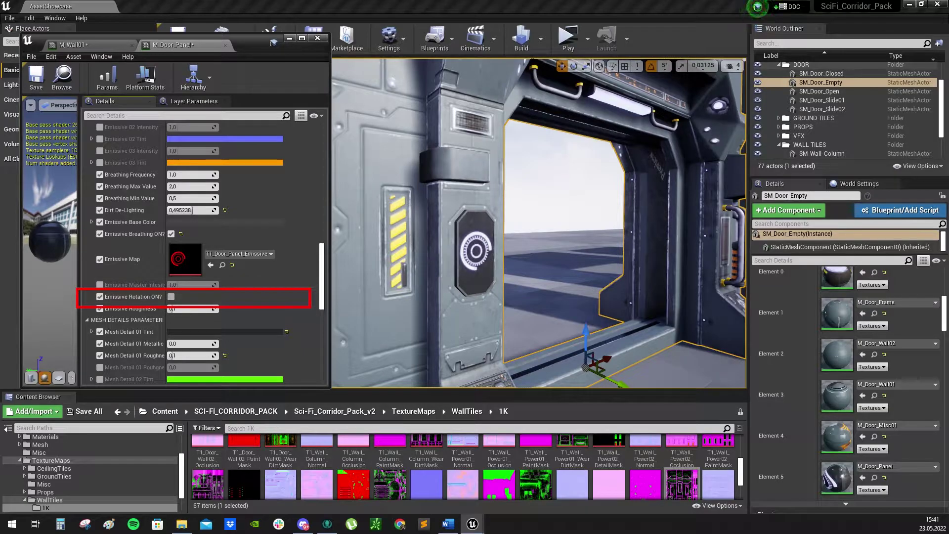
- Turn Emissive Rotation ON? back on in the M_Door_Panel material
left_click(171, 296)
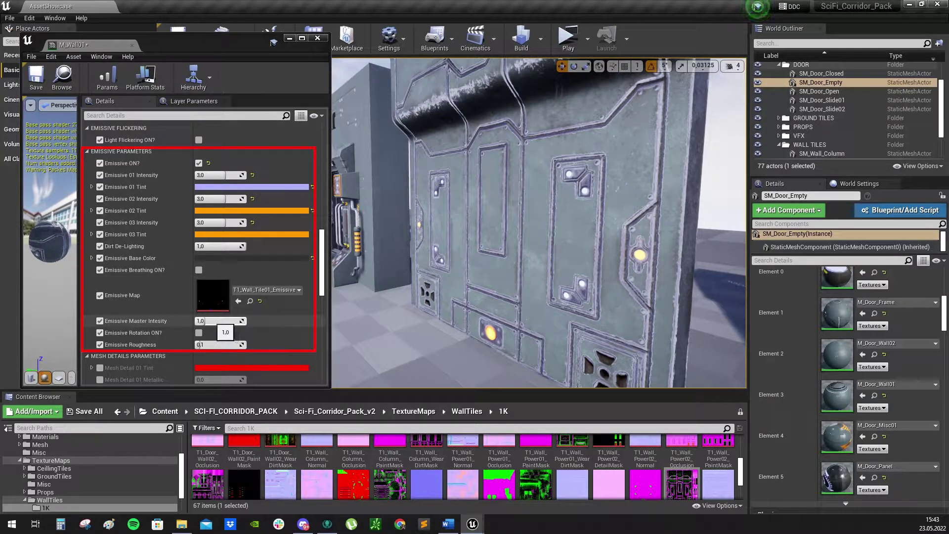
- Try Emissive Master Intensity at about 0.29 and at 5.0 on M_Wall01, undo it, and try a different Emissive Roughness
left_click_drag(211, 321, 201, 321)
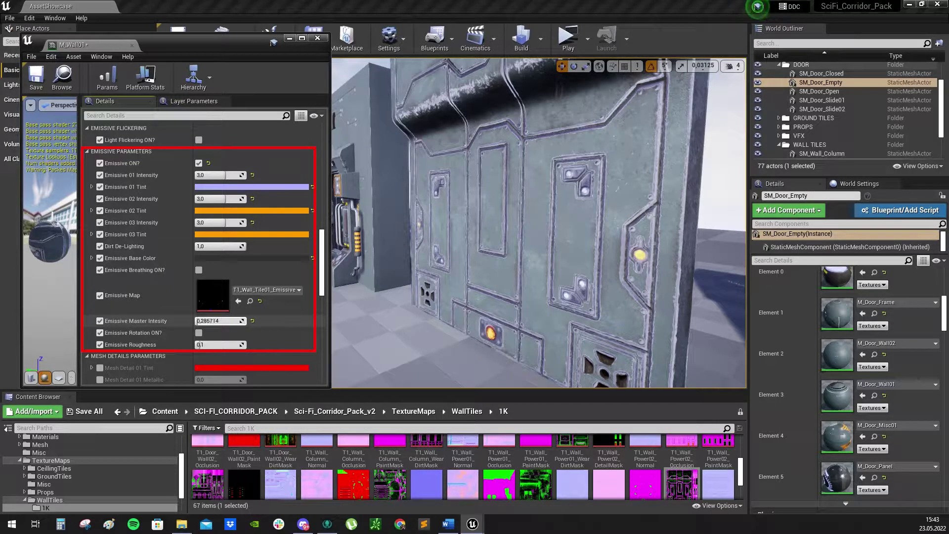
left_click(218, 321)
type("5")
key("Return")
key("super+x")
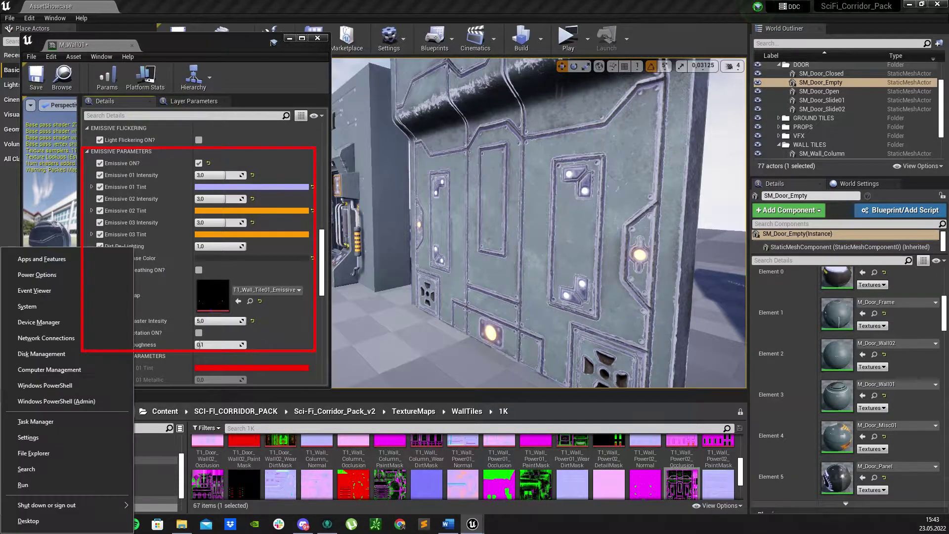
key("Escape")
key("ctrl+z")
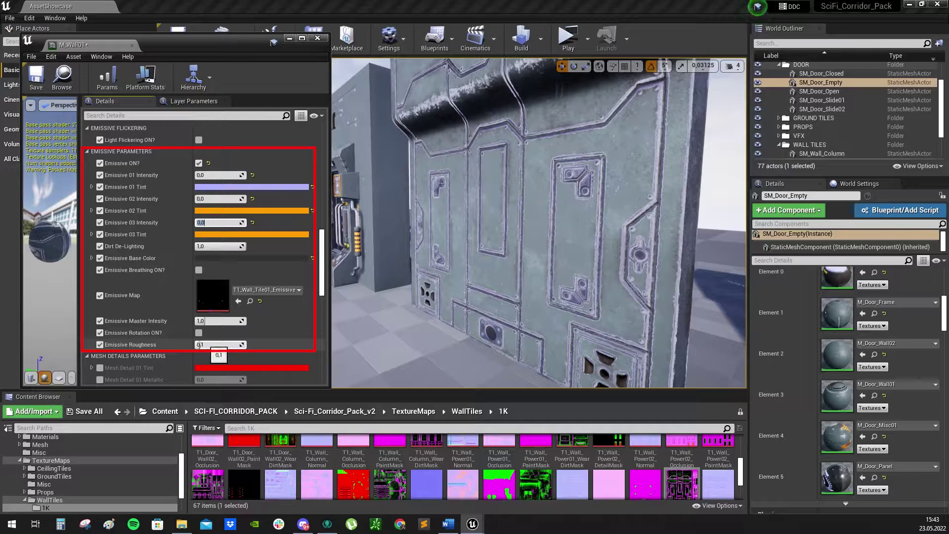
mouse_move(205, 345)
left_mouse_down()
mouse_move(247, 345)
mouse_move(198, 344)
left_mouse_up()
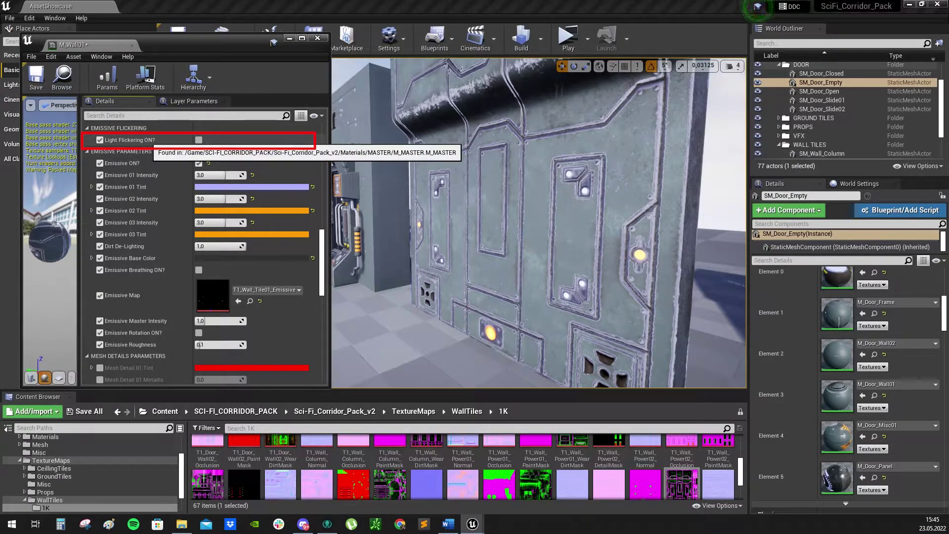
- Enable Light Flickering ON? on M_Wall01, review the flicker frequency and brightness parameters, and turn flickering off again
left_click(199, 140)
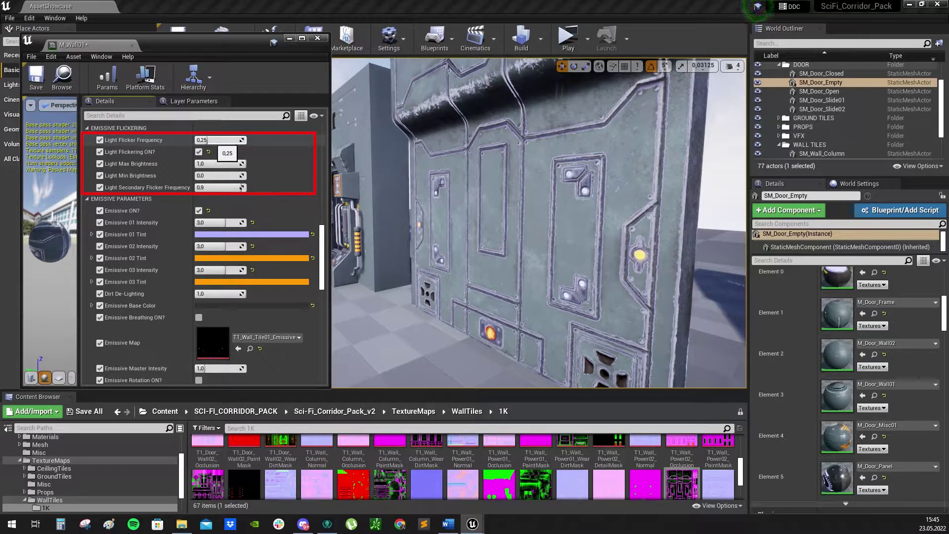
left_click(216, 140)
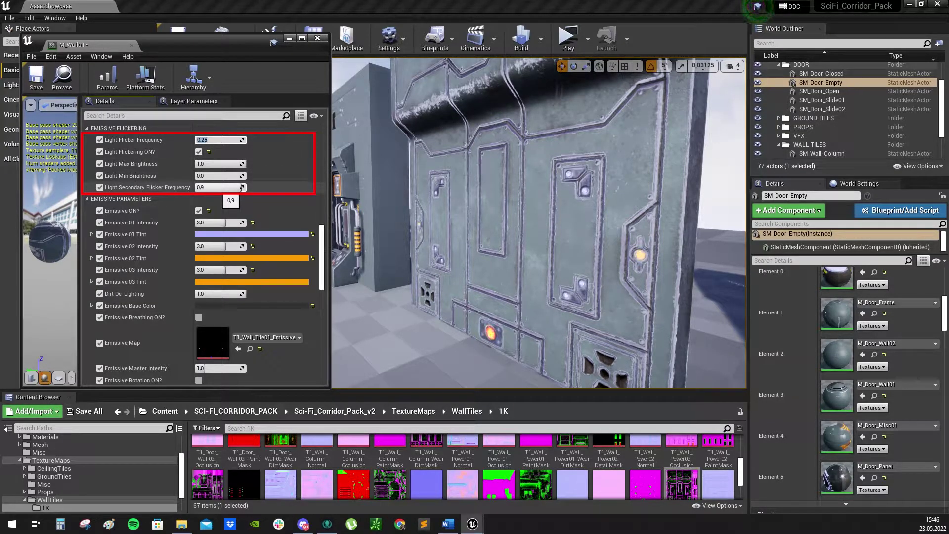
left_click(199, 152)
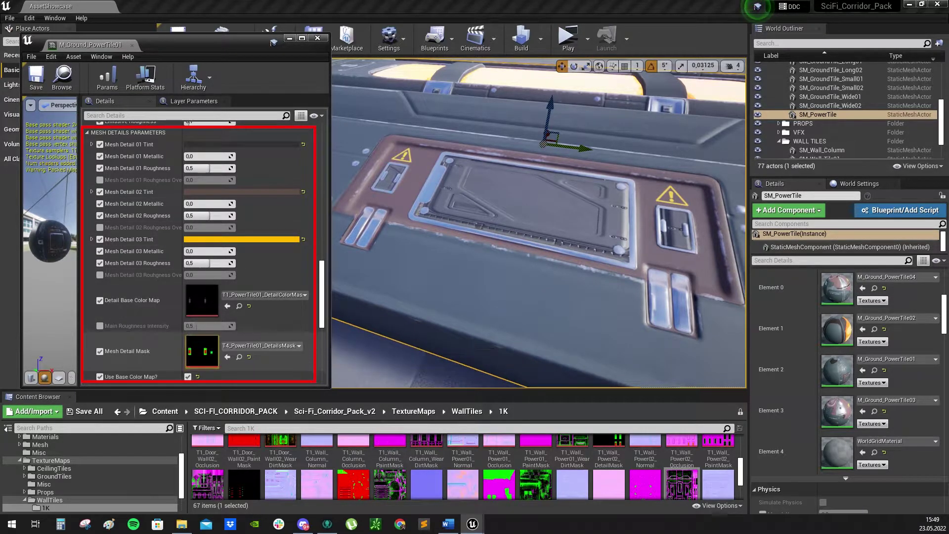
- Inspect the channels of the T4_PowerTile01_DetailsMask texture and search the GroundTiles texture folder for "Details" in a separate content browser
double_click(202, 351)
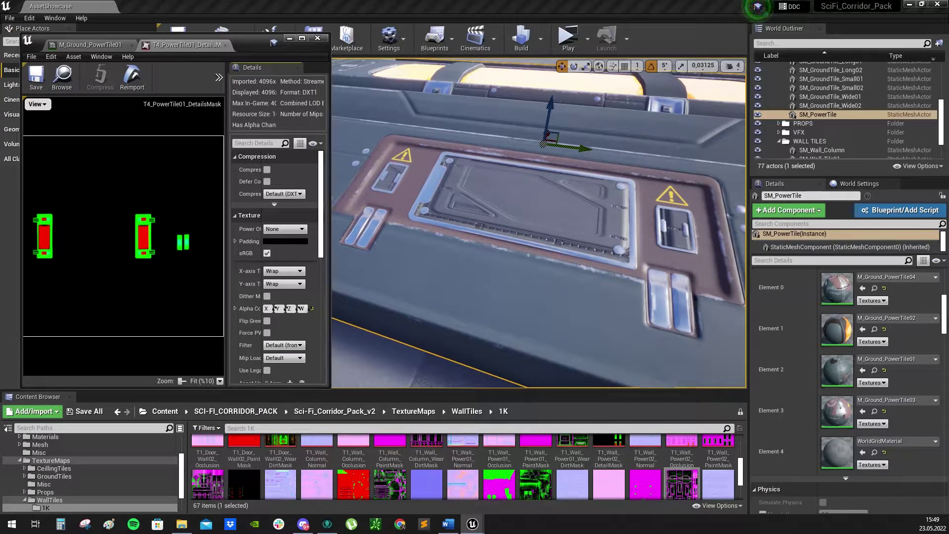
left_click(39, 104)
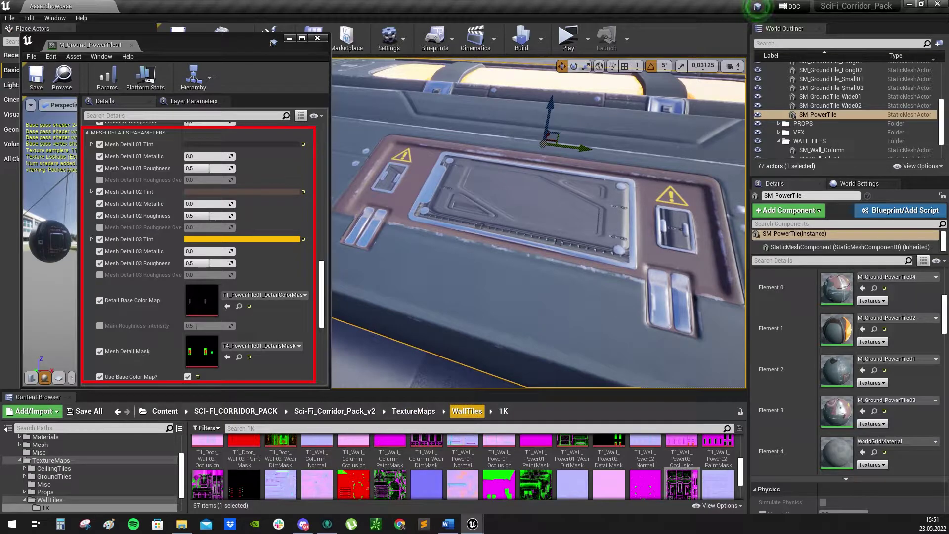
left_click(413, 412)
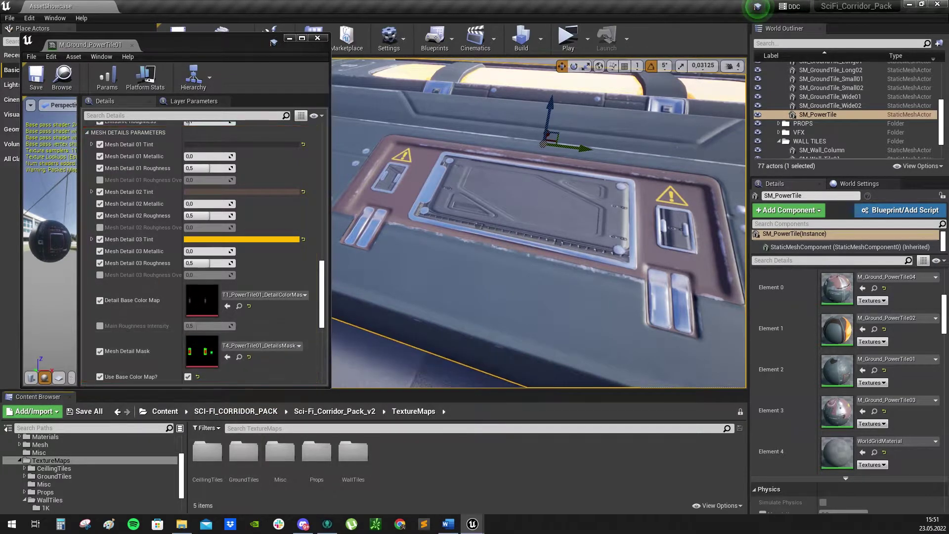
left_click(240, 356)
left_click(439, 216)
left_click_drag(375, 186, 655, 167)
type("PowerTile01")
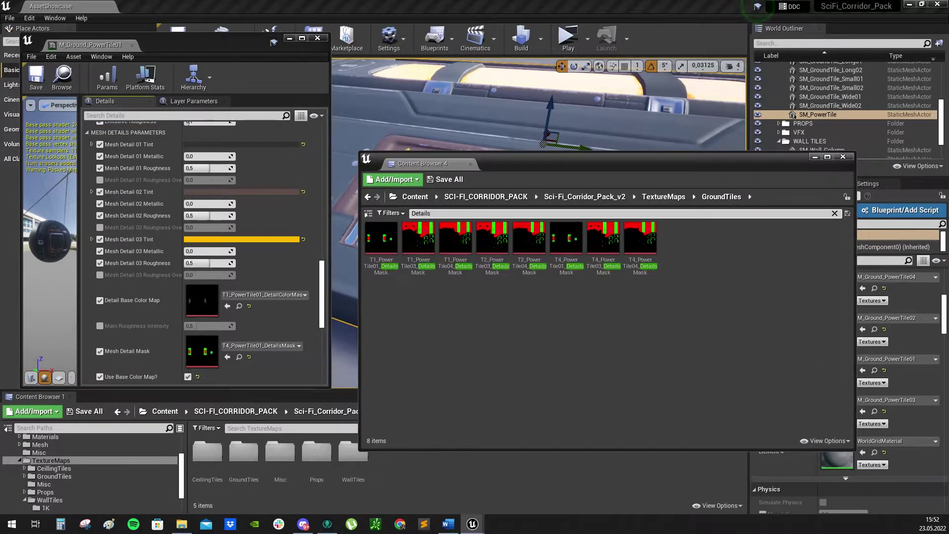
left_click(843, 156)
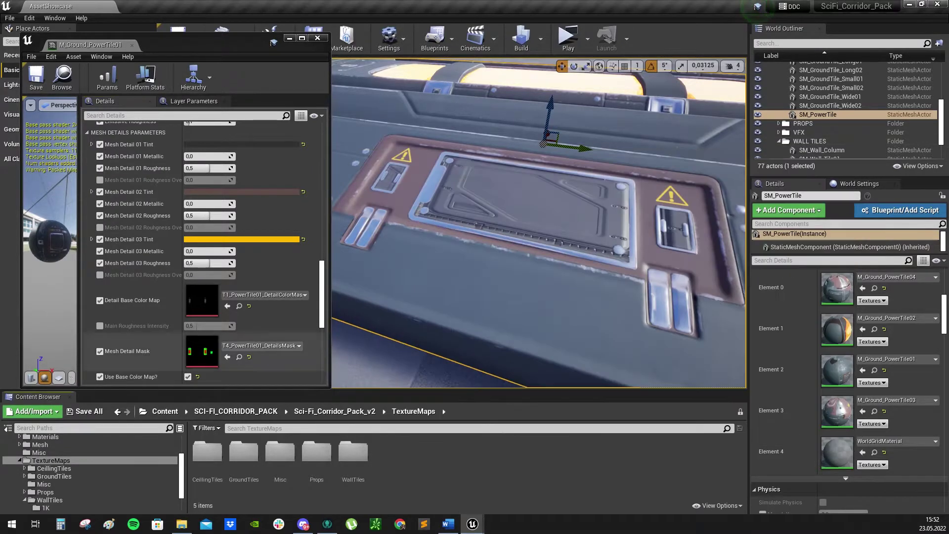
- Filter the GroundTiles 1K textures by "powertile01" and try T1_PowerTile01_DetailsMask as the Mesh Detail Mask of M_Ground_PowerTile01
double_click(244, 451)
double_click(207, 451)
type("powertile01")
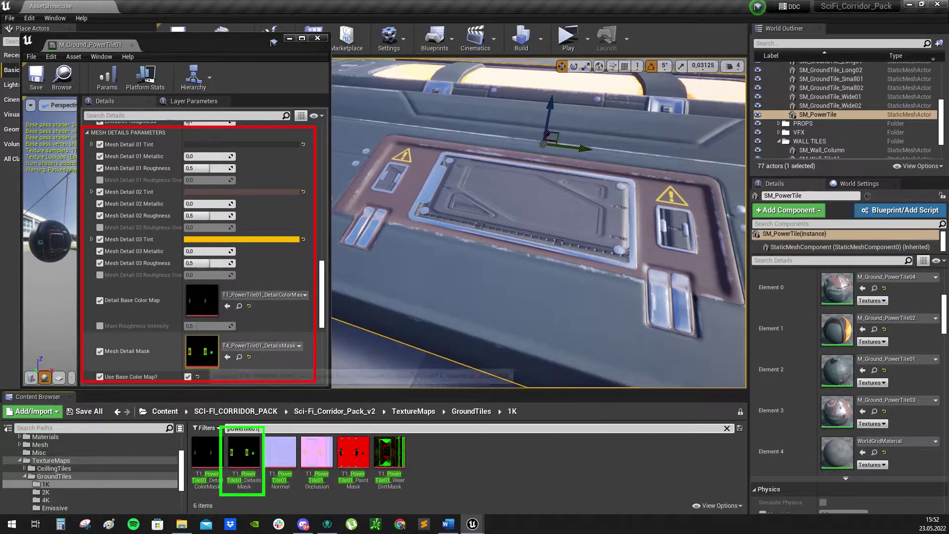
left_click_drag(244, 452, 207, 358)
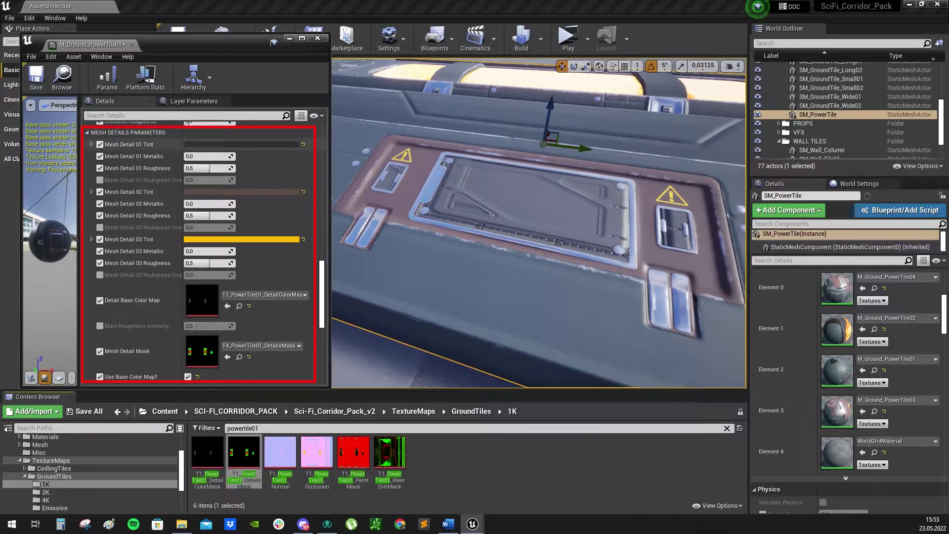
- Try a dark teal Mesh Detail 01 Tint, a purple 02 Tint and another 03 Tint on the power tile, cancelling each color
left_click(240, 144)
left_click_drag(302, 228, 258, 209)
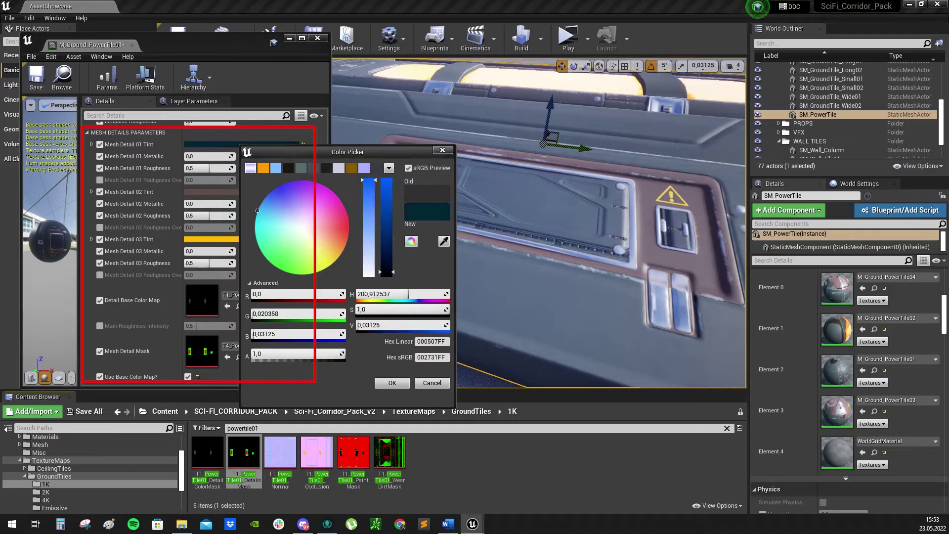
left_click(432, 383)
left_click(258, 192)
mouse_move(348, 267)
left_mouse_down()
mouse_move(357, 263)
mouse_move(340, 267)
left_mouse_up()
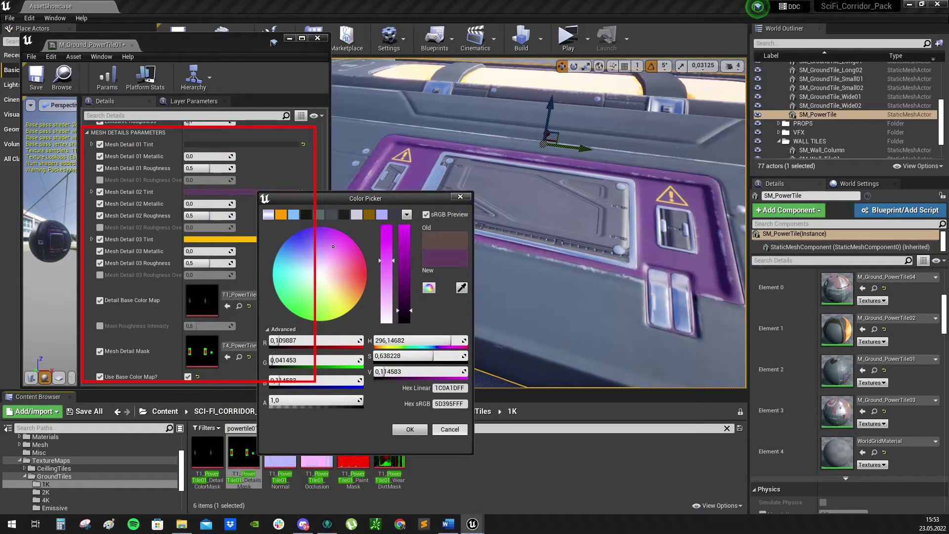
left_click(448, 429)
left_click_drag(340, 310, 324, 326)
left_click(439, 479)
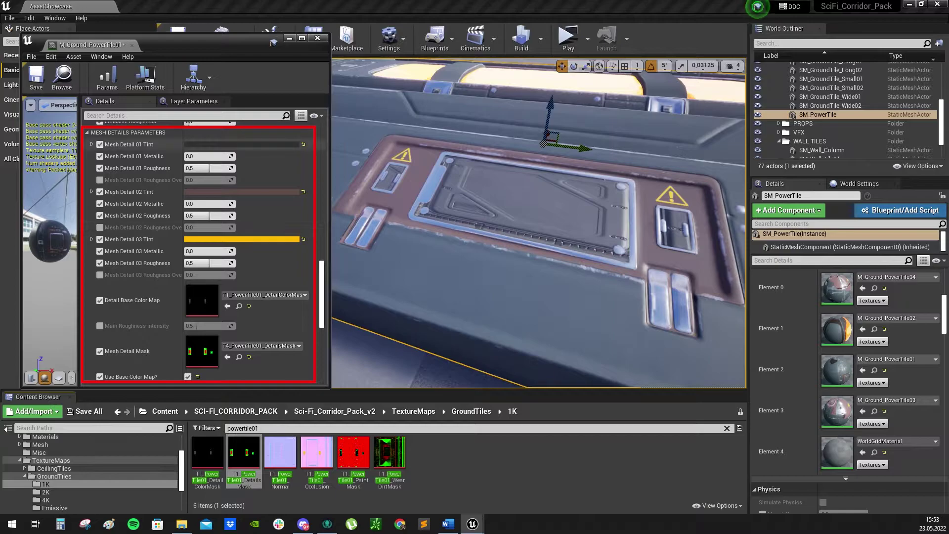
- Try different Metallic and Roughness values for Mesh Detail 01, 02 and 03 on the power tile, undoing the changes
mouse_move(207, 158)
left_mouse_down()
mouse_move(260, 158)
mouse_move(208, 157)
left_mouse_up()
mouse_move(209, 204)
left_mouse_down()
mouse_move(259, 203)
mouse_move(210, 204)
left_mouse_up()
left_click_drag(209, 251, 212, 251)
mouse_move(209, 168)
left_mouse_down()
mouse_move(221, 168)
mouse_move(203, 168)
left_mouse_up()
left_click(242, 168)
key("ctrl+z")
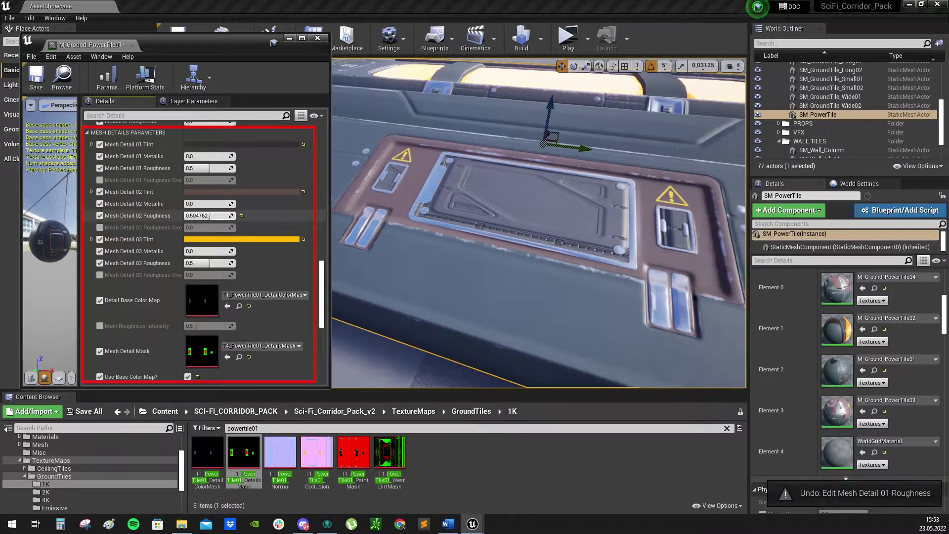
left_click_drag(210, 263, 215, 263)
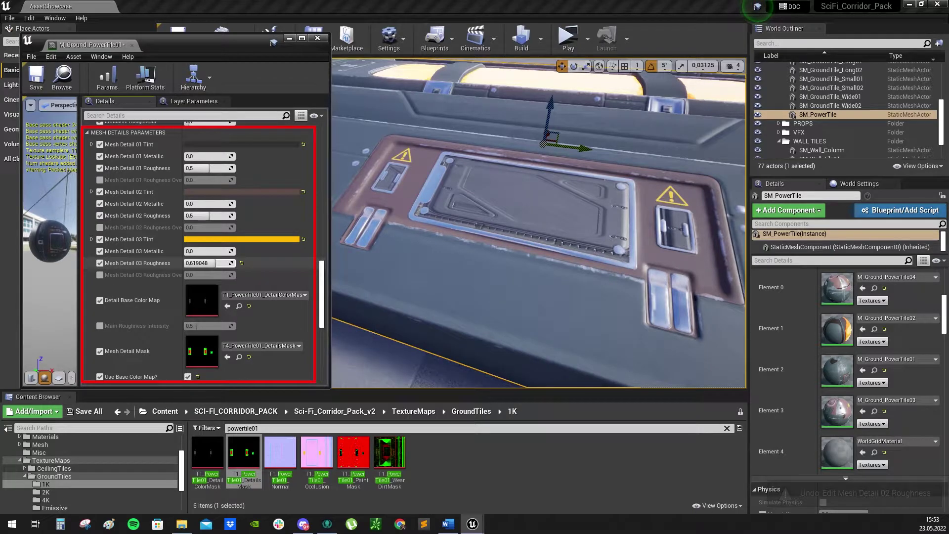
key("ctrl+z")
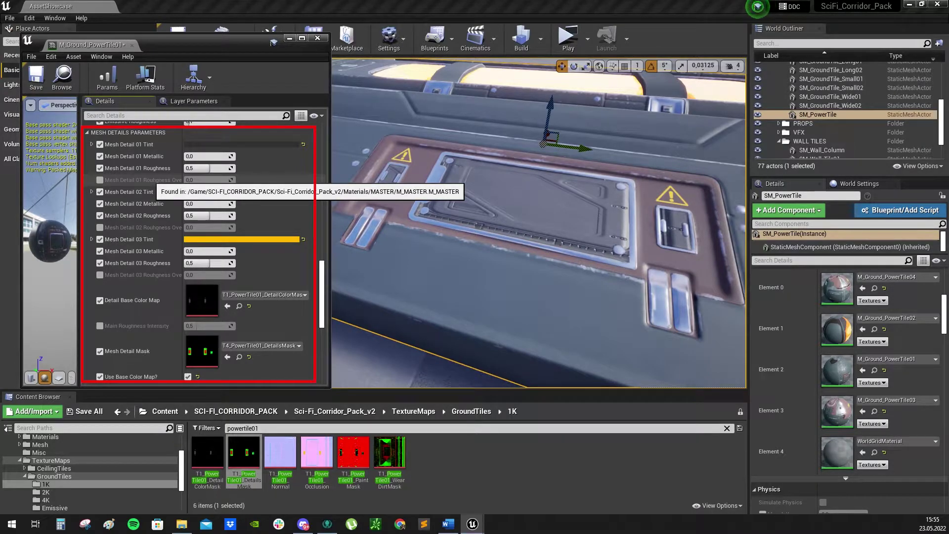
- Enable the Mesh Detail 01 and 02 roughness override parameters and Main Roughness Intensity on the power tile, and try adjusting their values
left_click(100, 180)
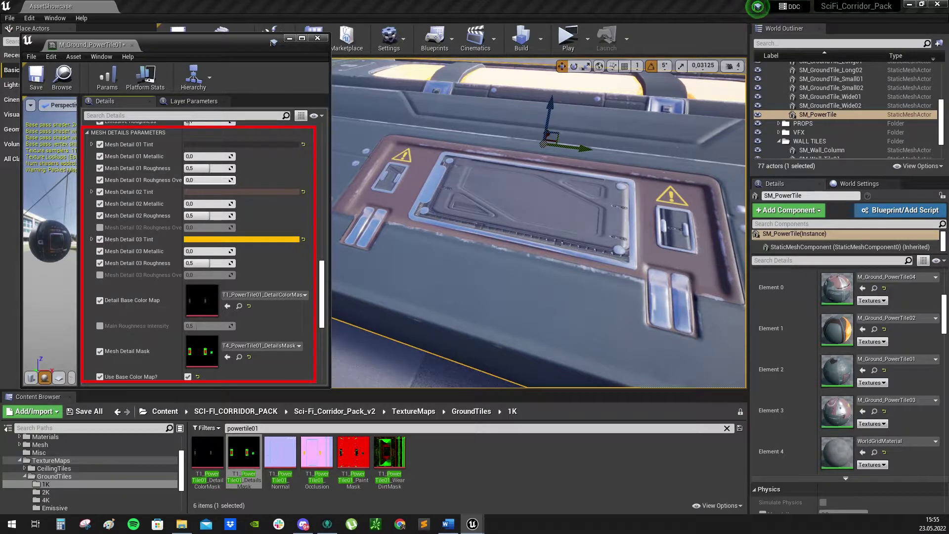
left_click(100, 227)
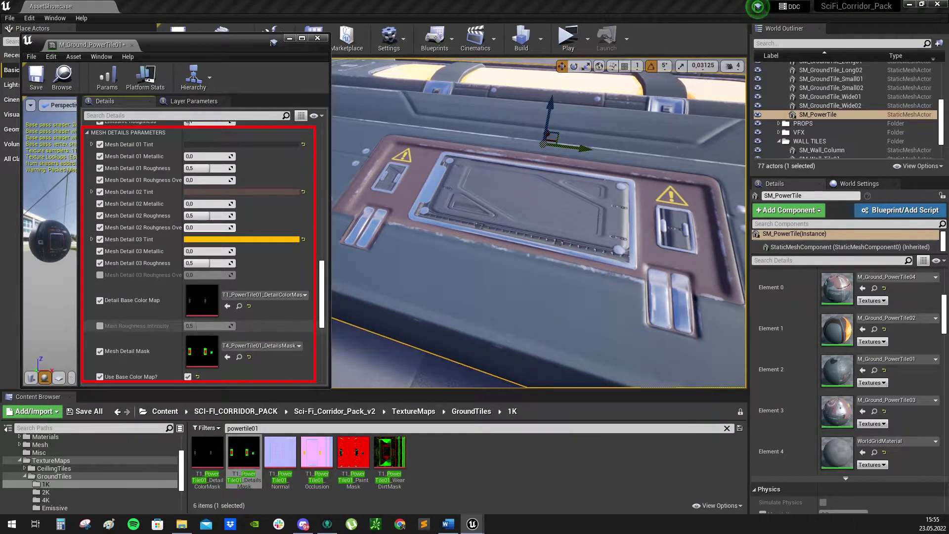
left_click(99, 326)
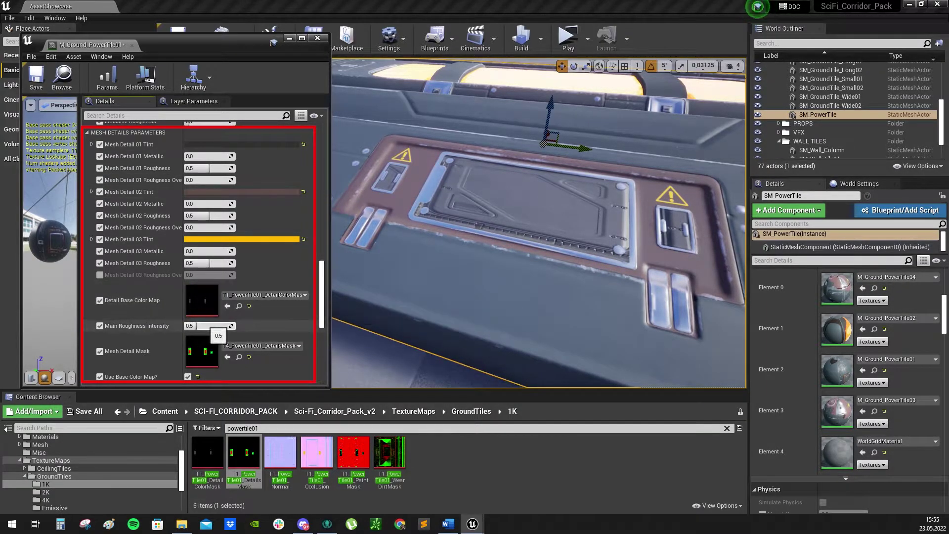
left_click_drag(195, 180, 235, 180)
mouse_move(197, 326)
left_mouse_down()
mouse_move(210, 326)
mouse_move(197, 326)
left_mouse_up()
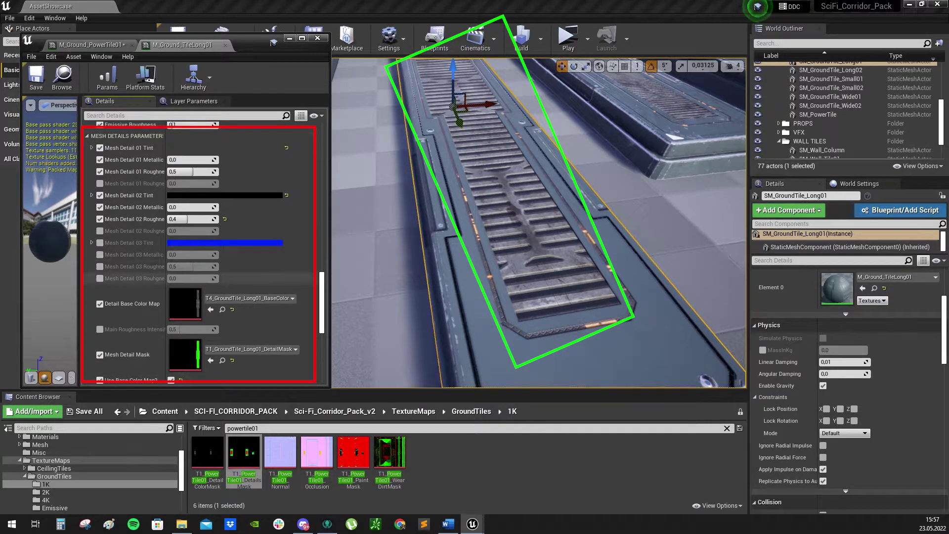
- Inspect the T4_GroundTile_Long01_BaseColor texture and try other Mesh Detail 02 Tint colors with the base color map on, cancelling the change
double_click(187, 303)
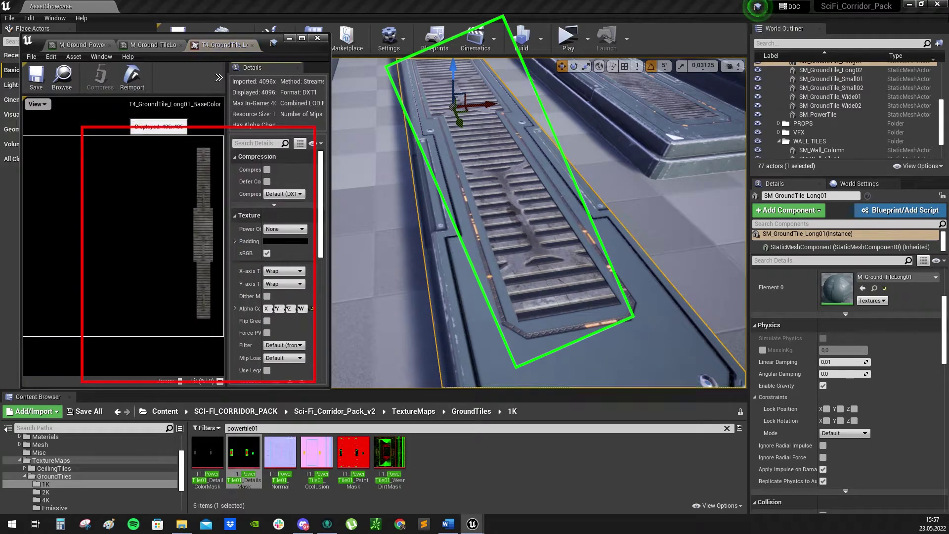
left_click(252, 45)
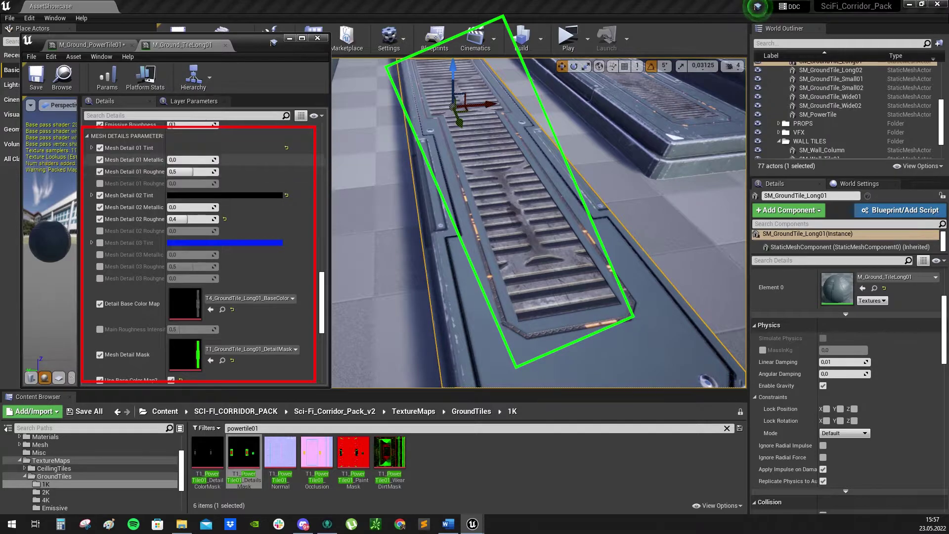
left_click(224, 195)
mouse_move(359, 323)
left_mouse_down()
mouse_move(359, 293)
mouse_move(360, 324)
left_mouse_up()
left_click_drag(342, 317, 342, 235)
left_click_drag(361, 262, 362, 269)
left_click(404, 432)
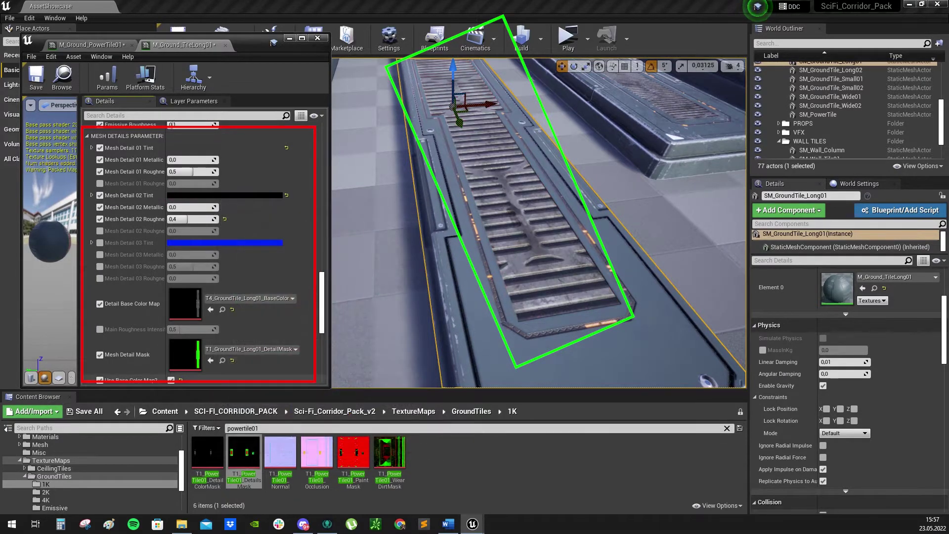
- Turn off Use Base Color Map? on M_Ground_TileLong01, try other Mesh Detail 02 Tint colors without it, and restore the map setting
left_click(171, 380)
left_click(225, 196)
left_click(301, 315)
mouse_move(301, 316)
left_mouse_down()
mouse_move(276, 257)
mouse_move(248, 263)
mouse_move(307, 309)
left_mouse_up()
left_click(359, 237)
left_click(402, 433)
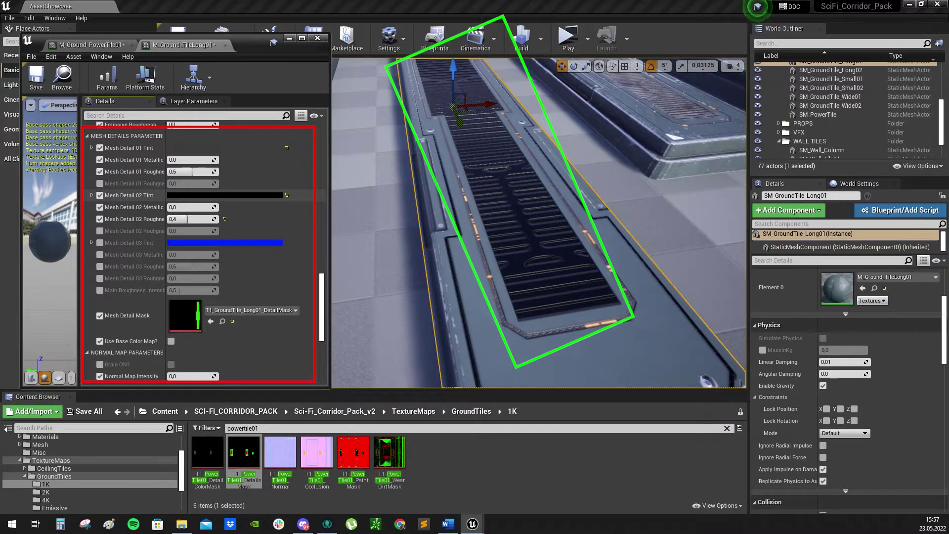
left_click(171, 341)
key("ctrl+z")
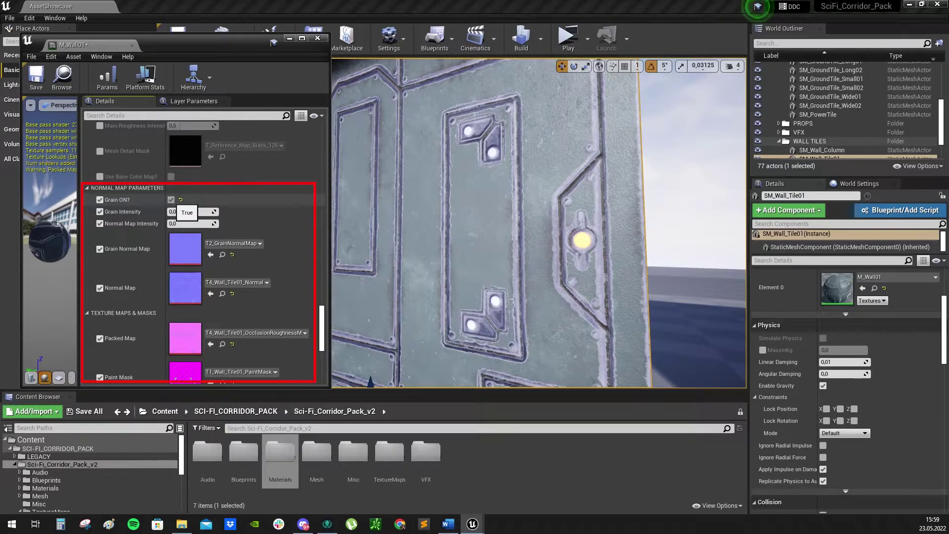
- Toggle Grain ON? off and on again on the wall tile, try adjusting Grain Intensity, and review the parameter groups above
left_click(171, 199)
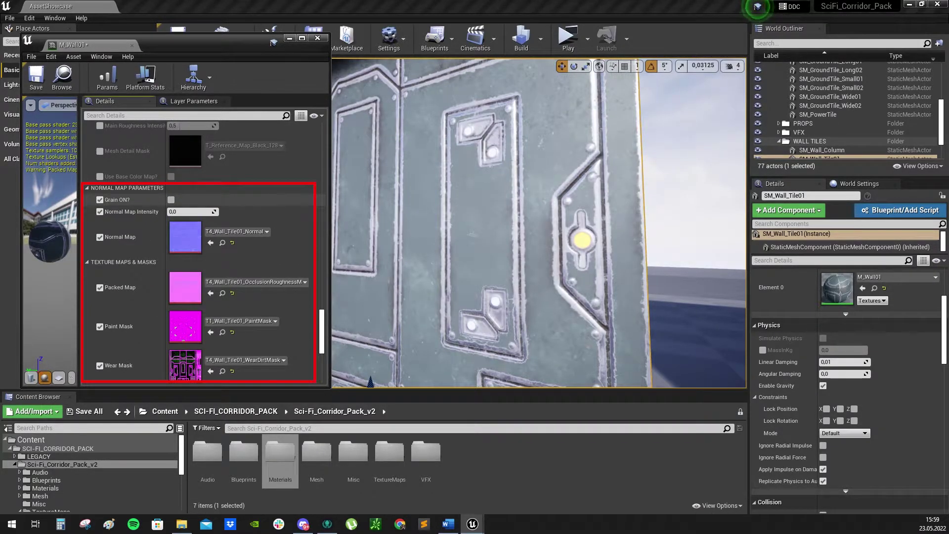
left_click(171, 200)
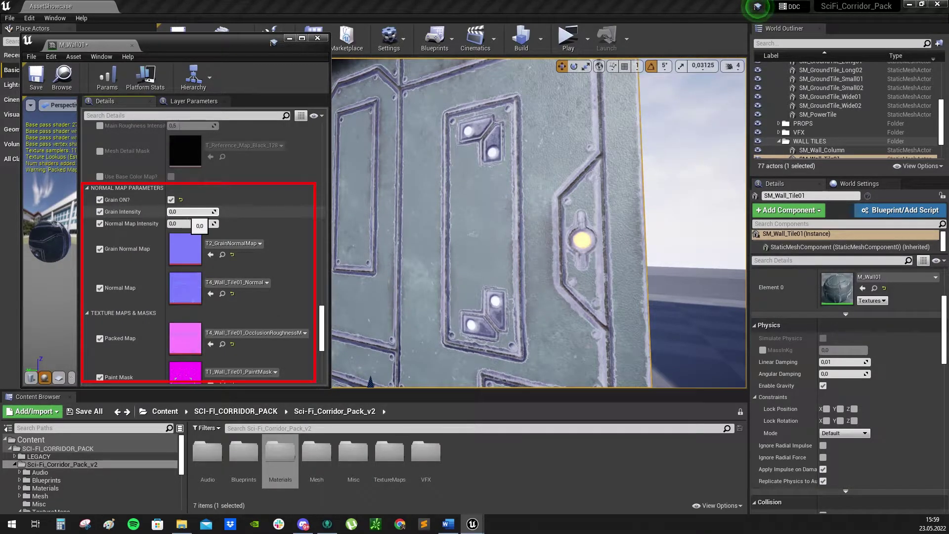
mouse_move(188, 212)
left_mouse_down()
mouse_move(213, 212)
mouse_move(188, 211)
left_mouse_up()
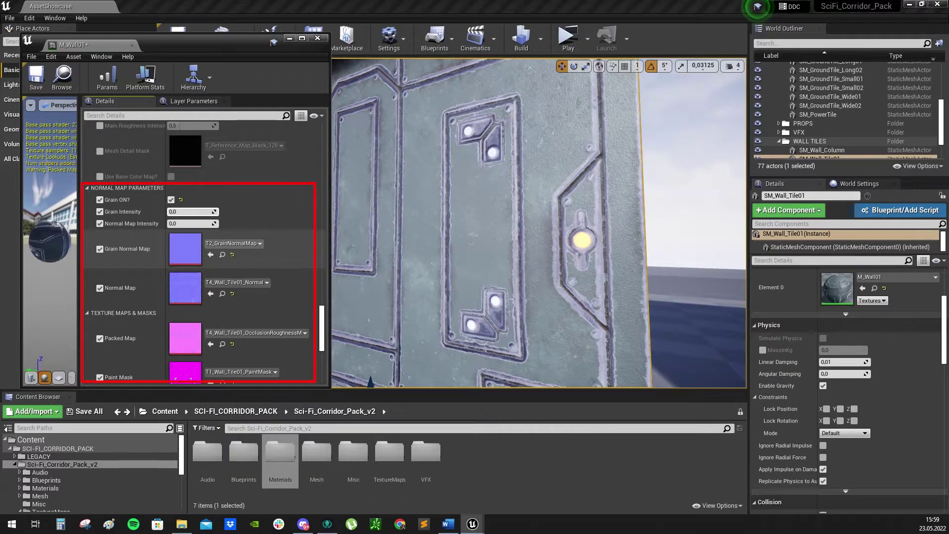
scroll(198, 252, "up", 8)
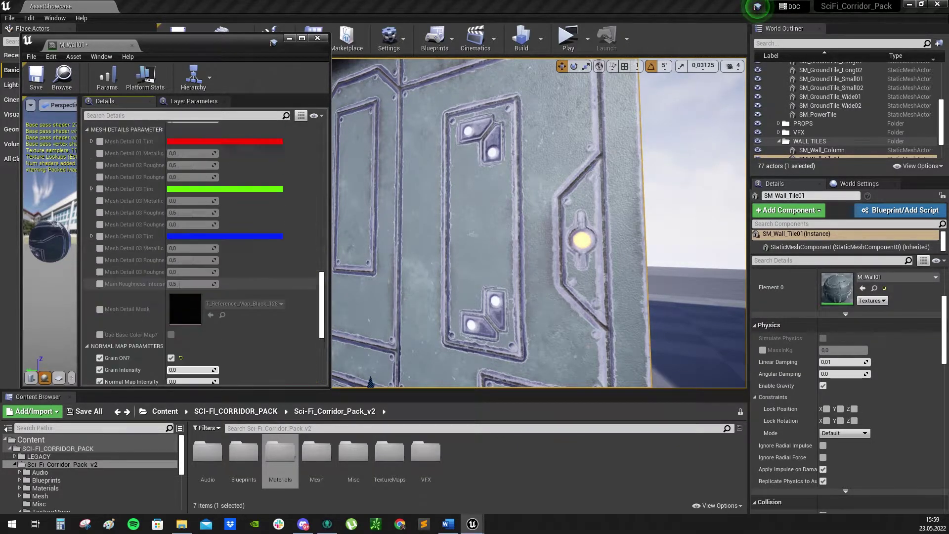
scroll(202, 252, "up", 10)
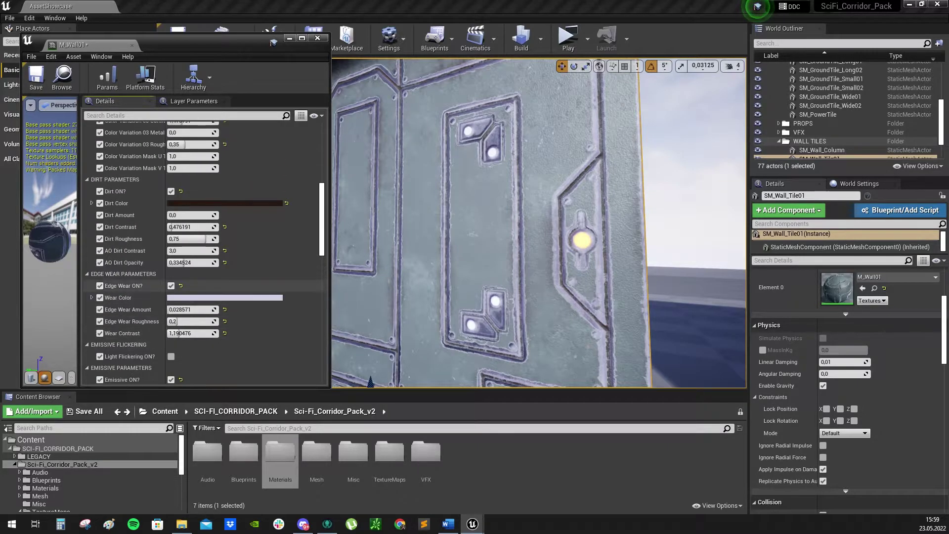
- Bring up M_Wall01's normal map parameters and locate the T1_GrainNormalMap and T2_GrainNormalMap textures in the TextureMaps/Misc folder
scroll(193, 282, "down", 2)
mouse_move(184, 309)
left_mouse_down()
mouse_move(174, 309)
mouse_move(219, 309)
mouse_move(182, 309)
left_mouse_up()
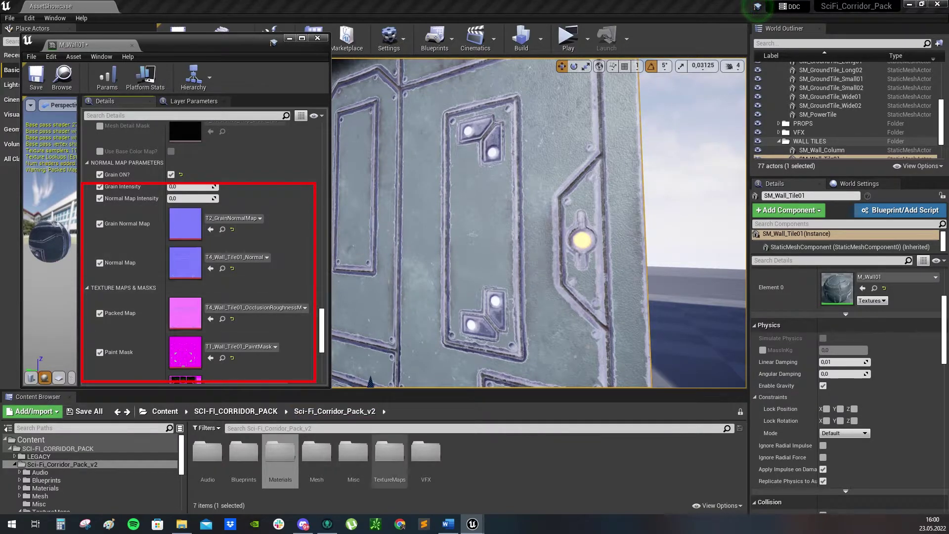
left_click(390, 452)
double_click(389, 452)
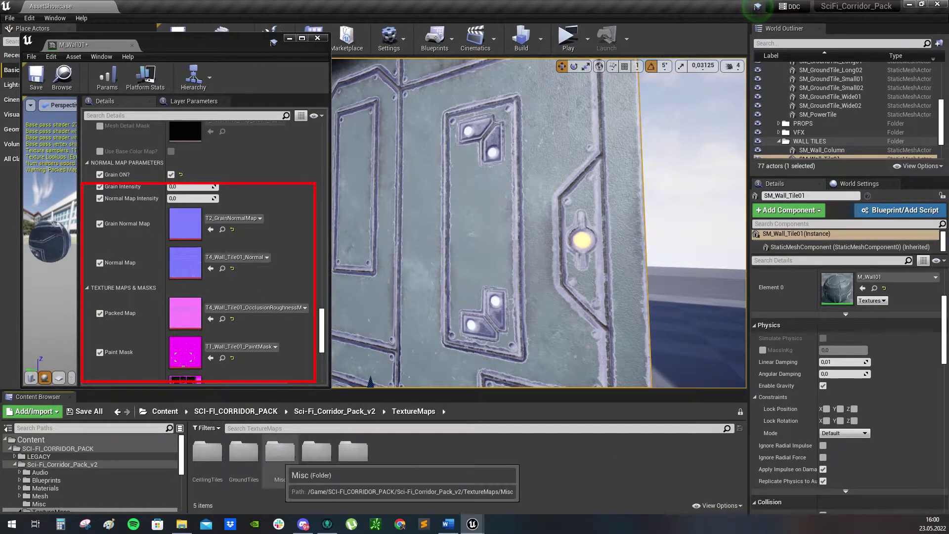
double_click(280, 451)
left_click(208, 452)
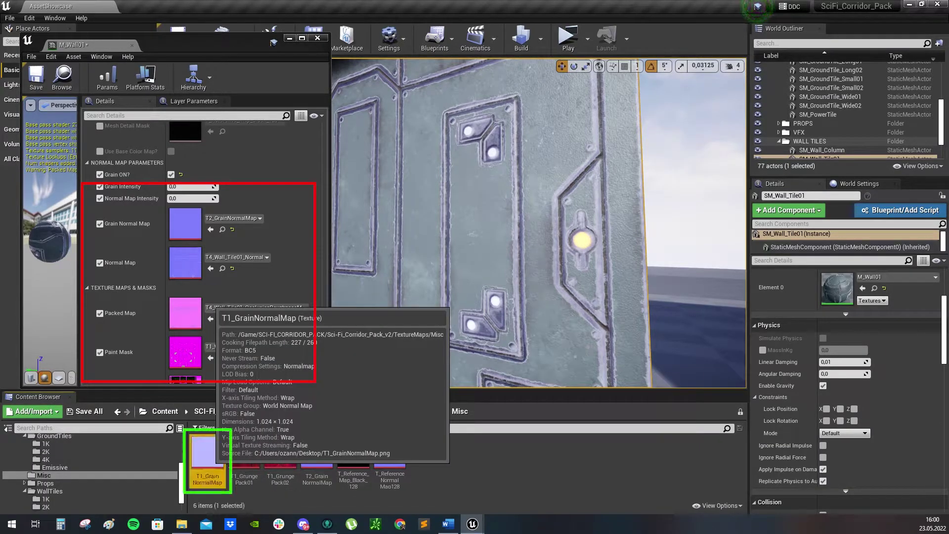
left_click(316, 452)
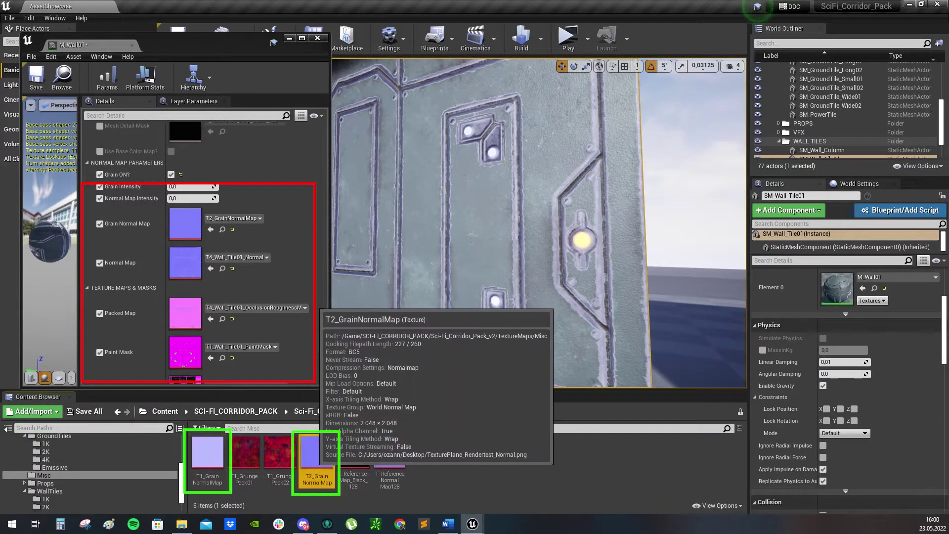
- Try T1_GrainNormalMap as the wall's Grain Normal Map, restore T2_GrainNormalMap, try adjusting Normal Map Intensity, and review the texture maps and masks
left_click_drag(208, 452, 193, 235)
left_click_drag(317, 452, 192, 229)
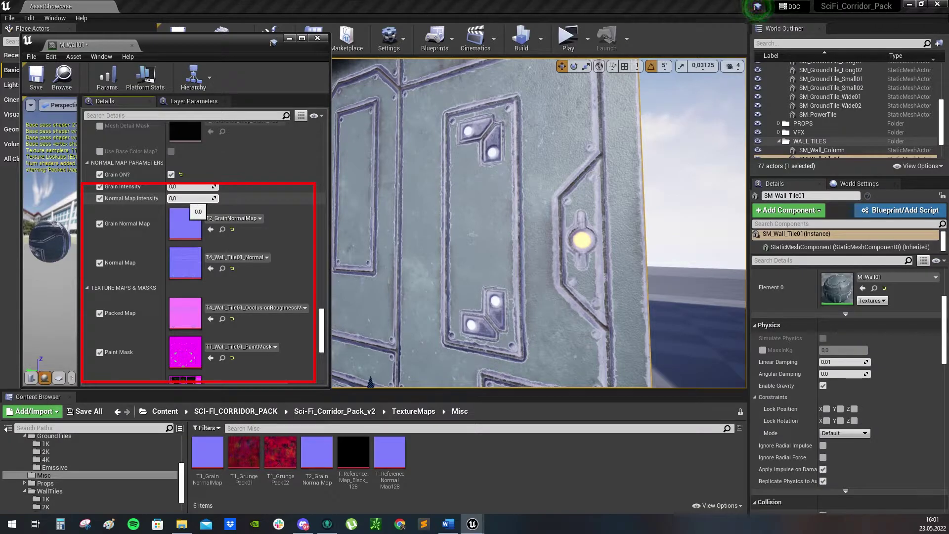
mouse_move(193, 198)
left_mouse_down()
mouse_move(237, 198)
mouse_move(167, 198)
left_mouse_up()
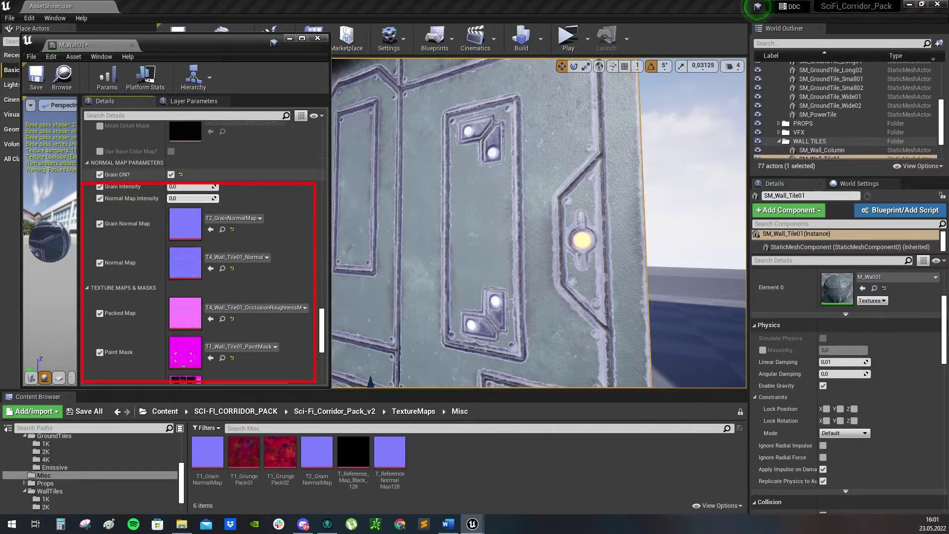
scroll(227, 224, "down", 3)
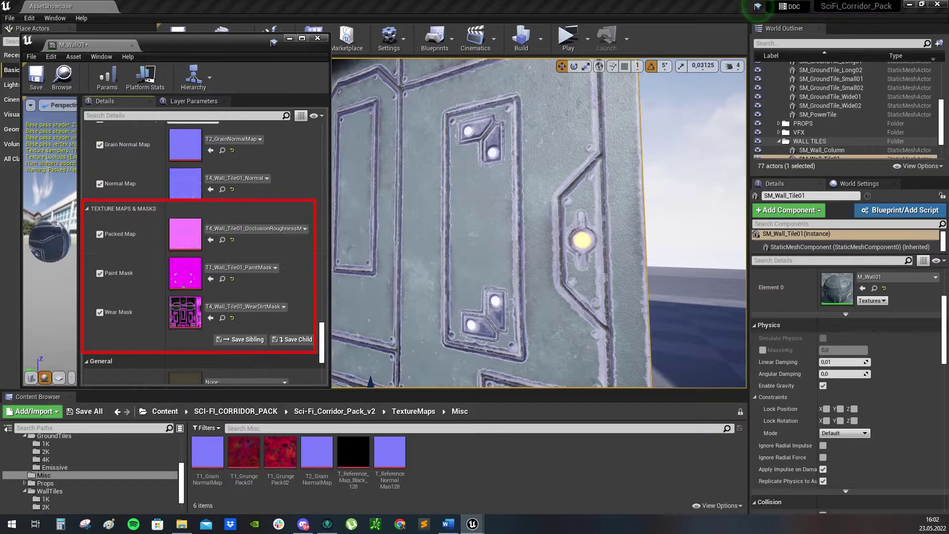
- Place the MI_Decal_AuthPersonnelSign decal from Materials/Misc/Decals on the floor in front of the wall tiles and open its material instance
left_click(413, 411)
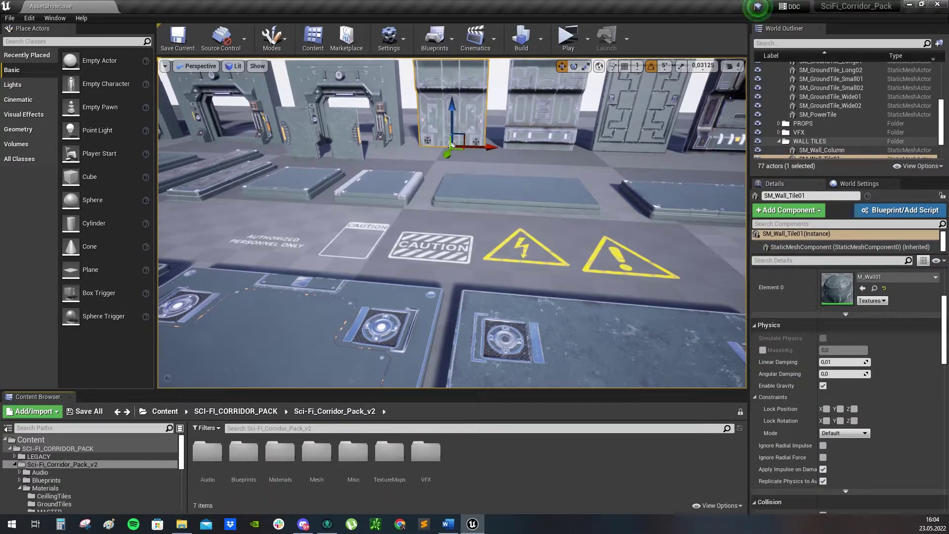
double_click(279, 451)
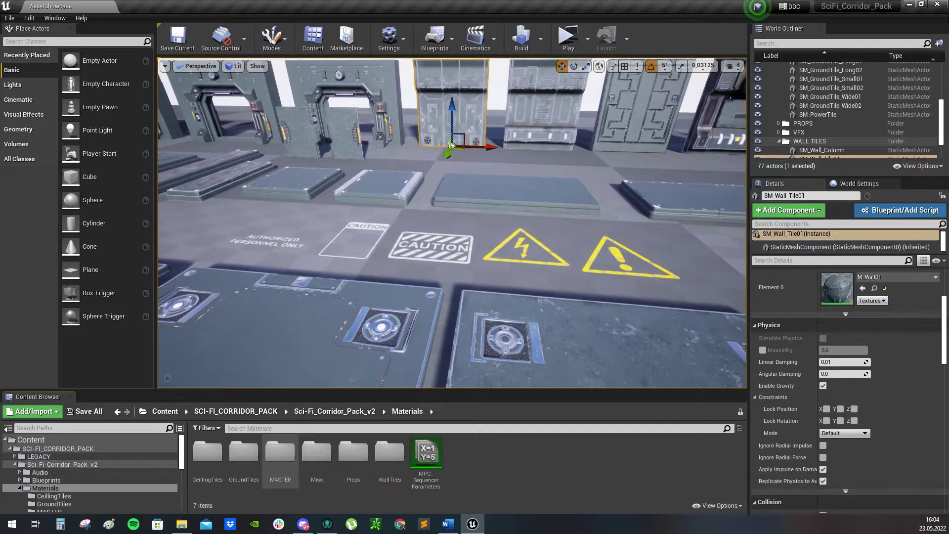
double_click(316, 451)
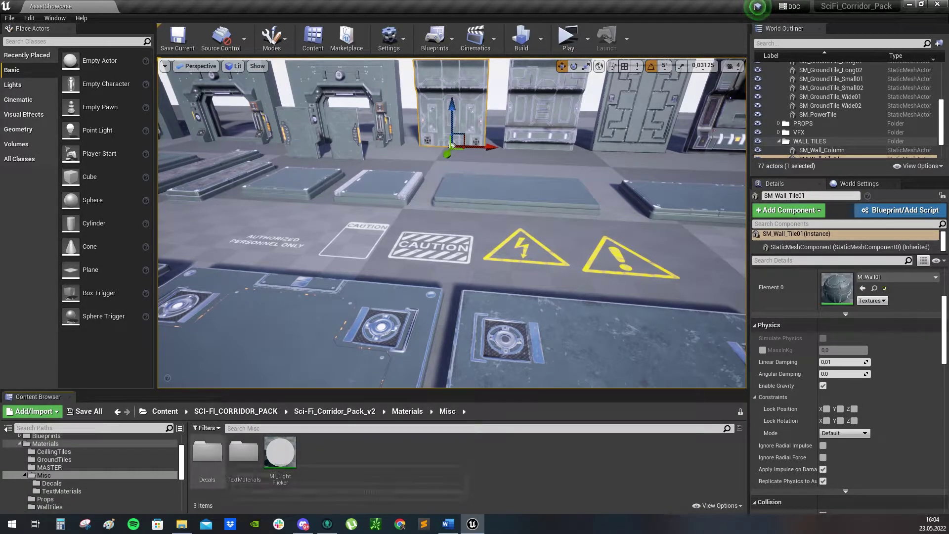
double_click(208, 451)
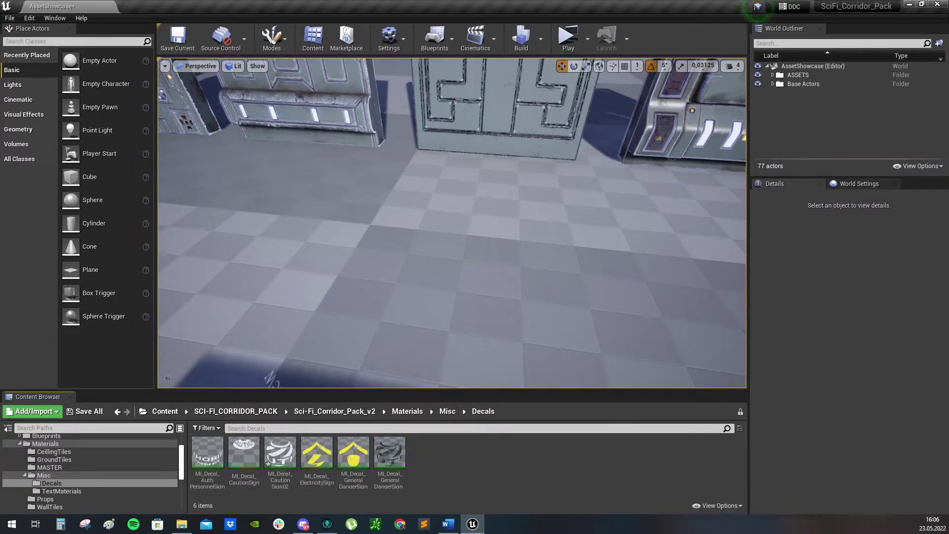
left_click_drag(317, 267, 368, 246)
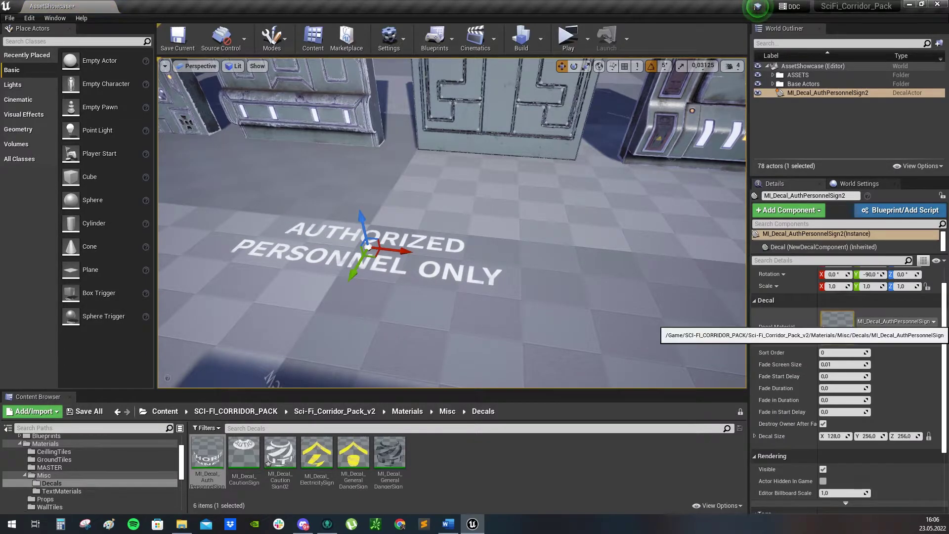
double_click(836, 321)
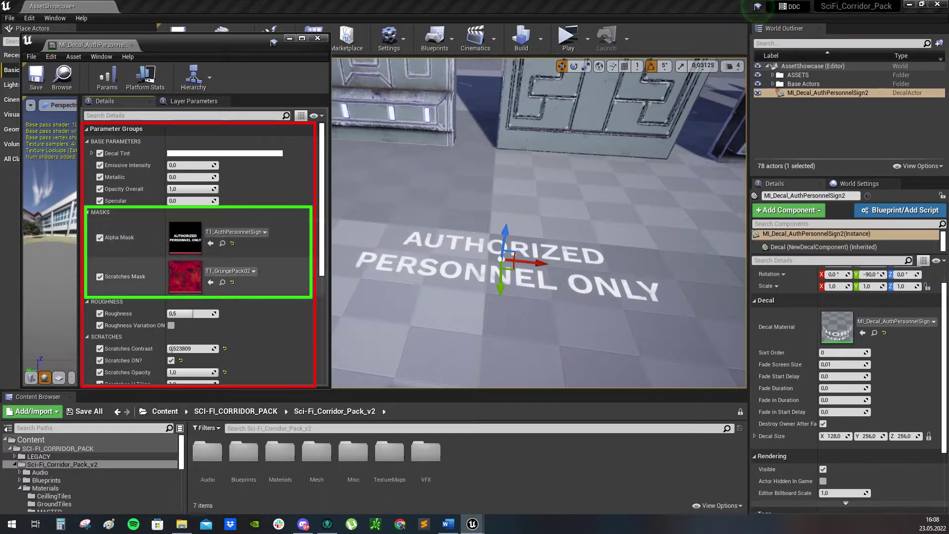
- Try the general danger and electric sign masks from TextureMaps/Props/DecalMasks on the decal and assign T1_CautionSign02 as its Alpha Mask
double_click(389, 452)
left_click(317, 452)
double_click(317, 453)
double_click(317, 452)
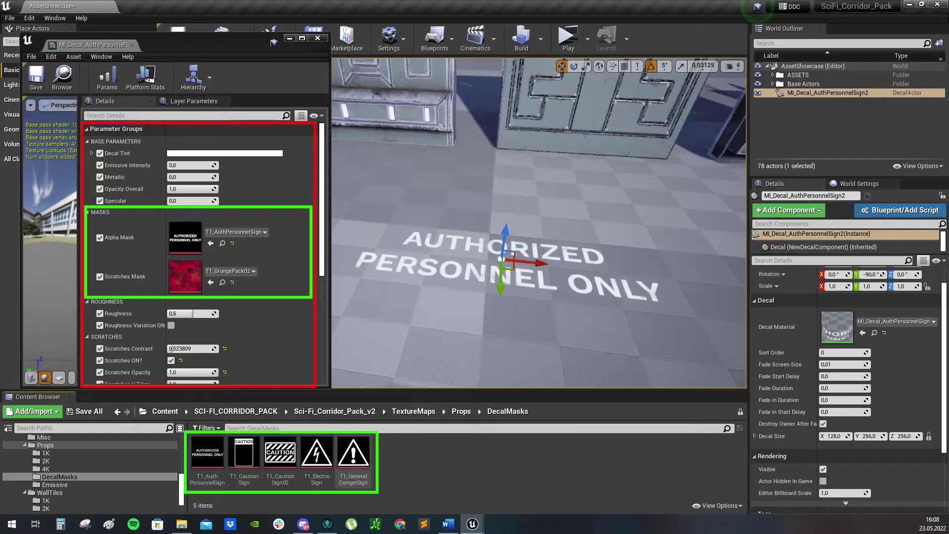
left_click_drag(353, 452, 185, 238)
left_click_drag(317, 452, 186, 238)
left_click_drag(280, 452, 185, 237)
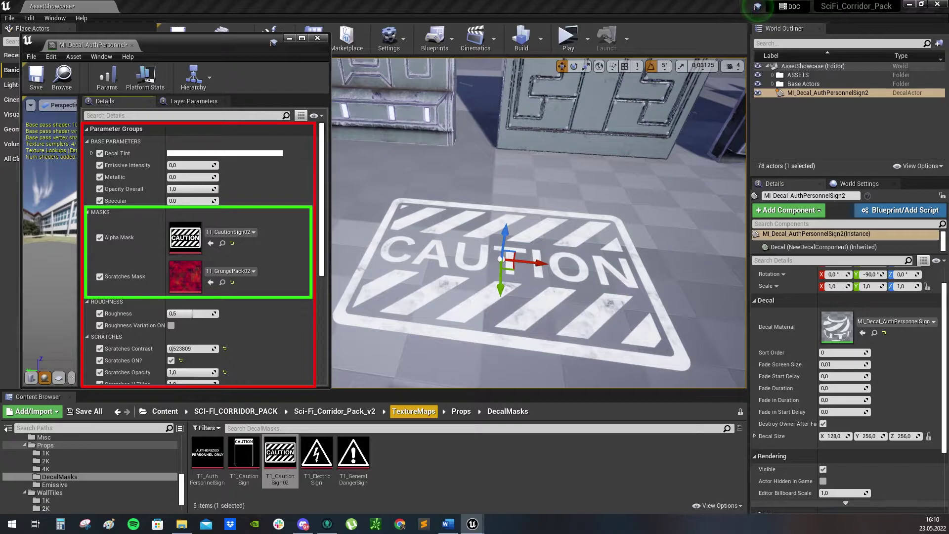
- Try T1_GrungePack01 from TextureMaps/Misc as the decal's Scratches Mask and restore T1_GrungePack02
left_click(413, 411)
double_click(280, 452)
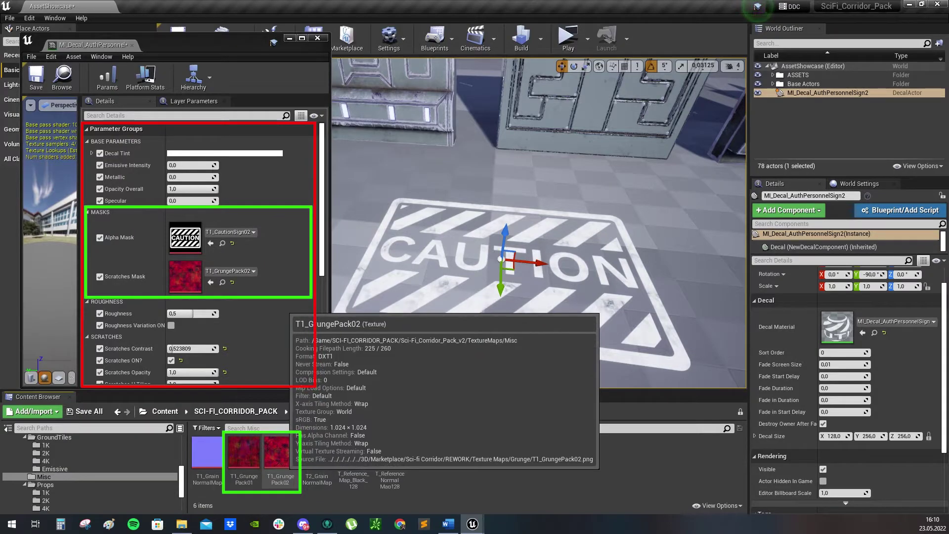
left_click_drag(244, 452, 186, 276)
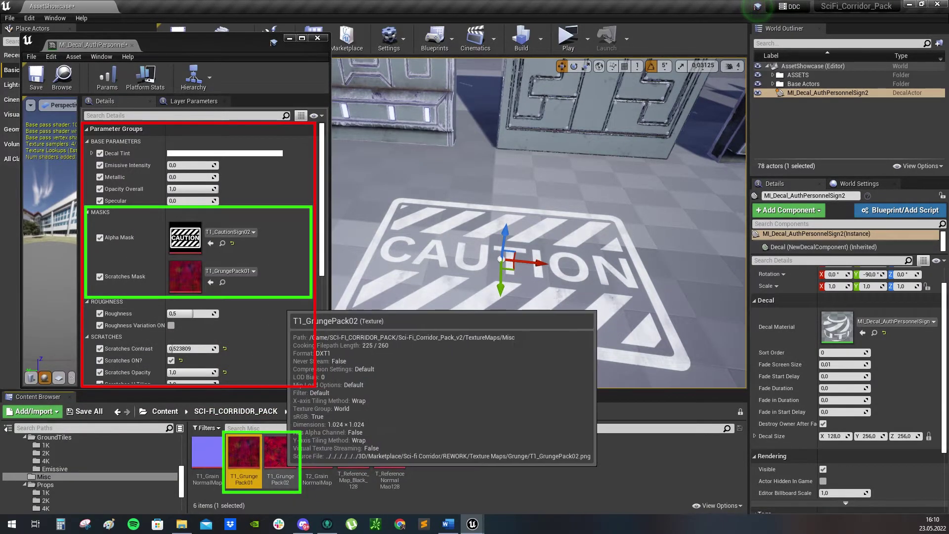
left_click_drag(280, 453, 187, 277)
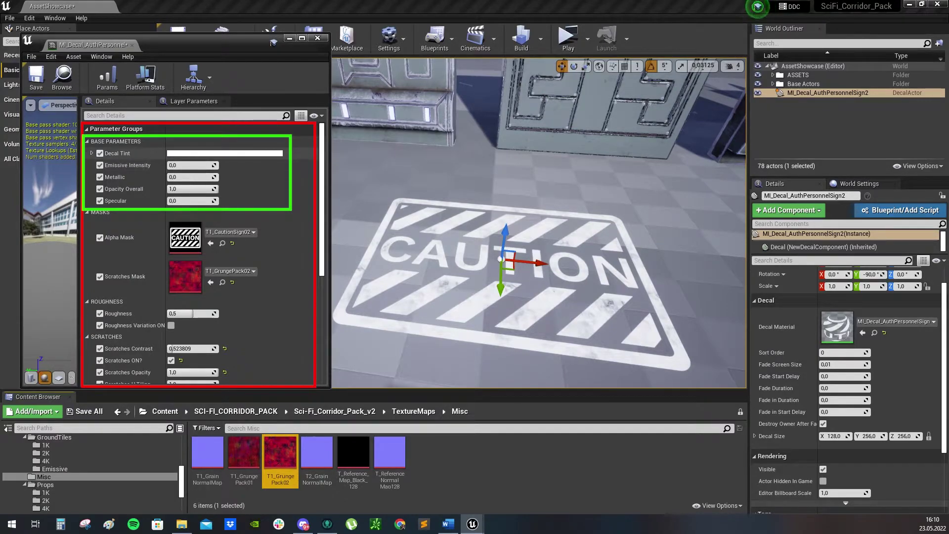
- Try a light blue Decal Tint on the caution sign and cancel the color change
left_click(224, 154)
left_click_drag(352, 255, 350, 188)
mouse_move(286, 237)
left_mouse_down()
mouse_move(294, 233)
mouse_move(247, 232)
mouse_move(259, 206)
left_mouse_up()
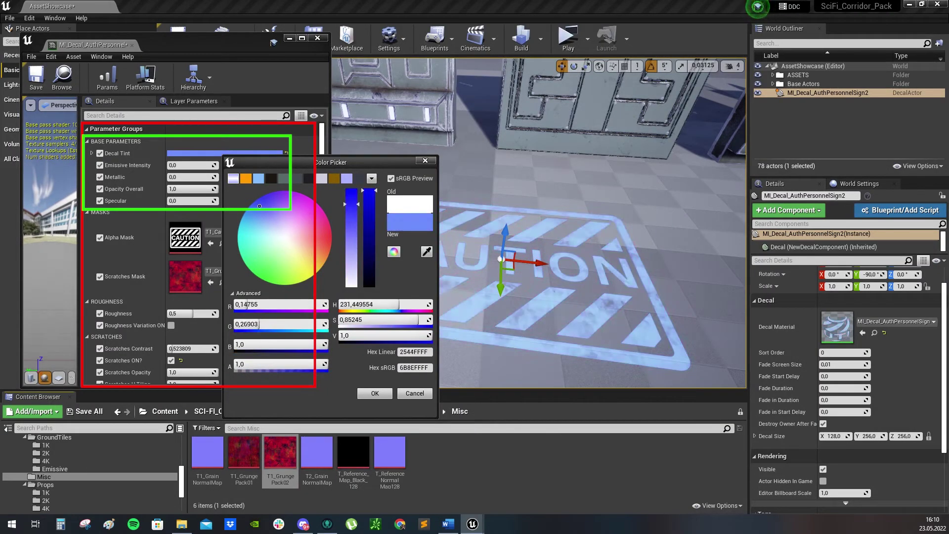
key("Escape")
- Try adjusting the decal's Emissive Intensity, Metallic, Opacity Overall and Roughness, restoring each value
left_click_drag(179, 165, 208, 165)
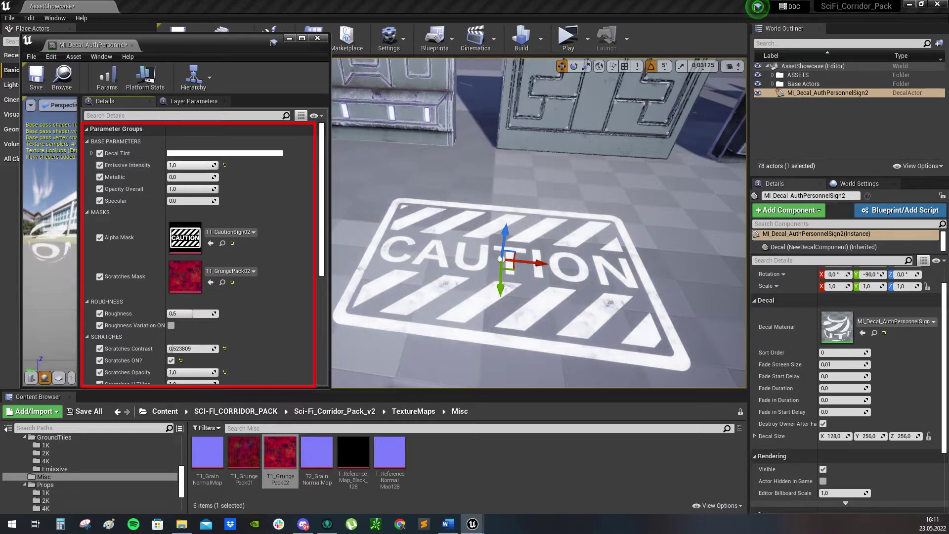
left_click(224, 165)
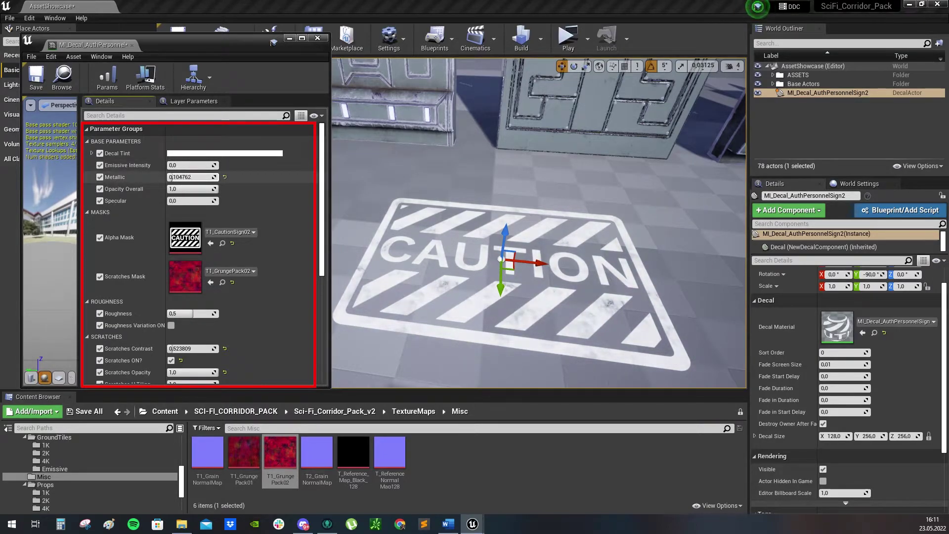
left_click(225, 177)
mouse_move(209, 189)
left_mouse_down()
mouse_move(178, 189)
mouse_move(210, 189)
left_mouse_up()
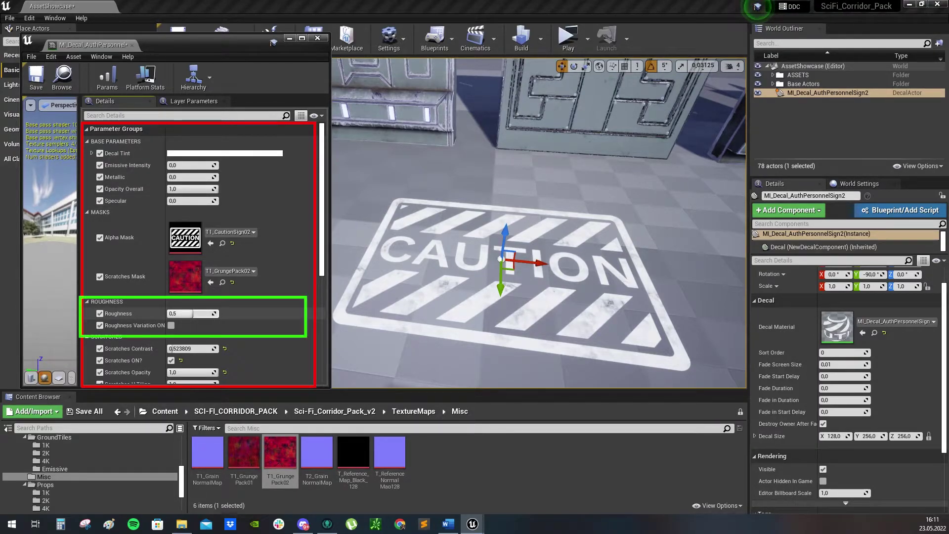
key("ctrl+z")
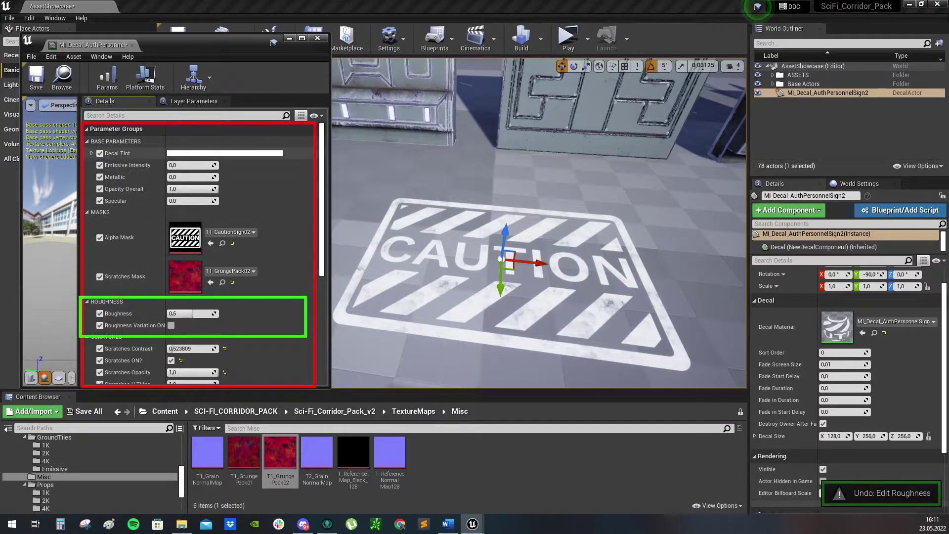
- Set the Decal Tint to a dark grey with hex sRGB 353535FF
left_click(225, 153)
left_click(357, 271)
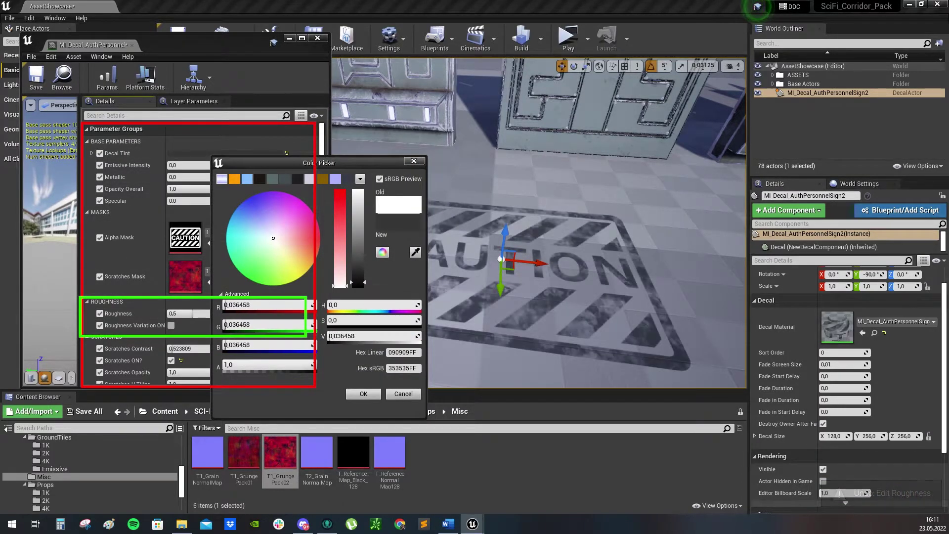
left_click(363, 393)
- Try lowering the decal's Roughness and undo it, and turn on Roughness Variation to try different variation values
right_click_drag(539, 223, 467, 181)
left_click_drag(192, 314, 169, 313)
key("ctrl+z")
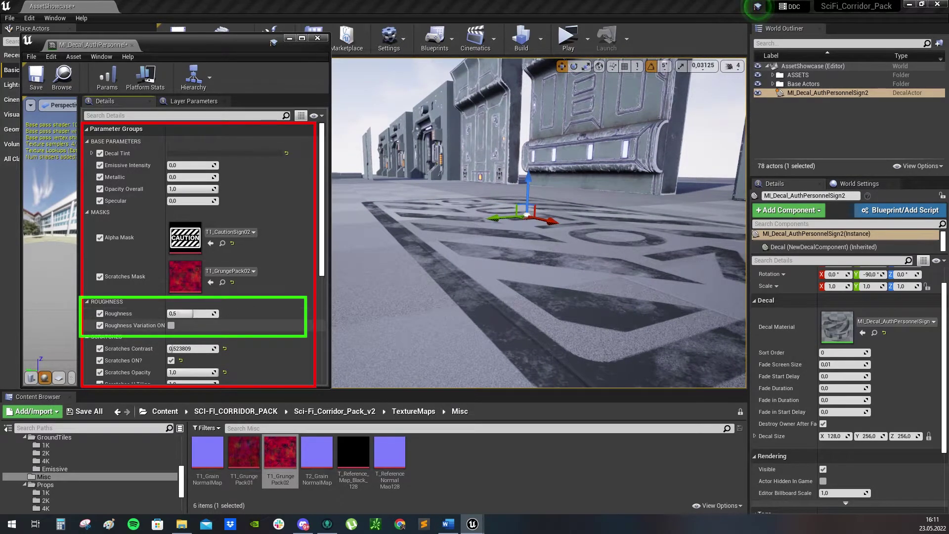
left_click(171, 325)
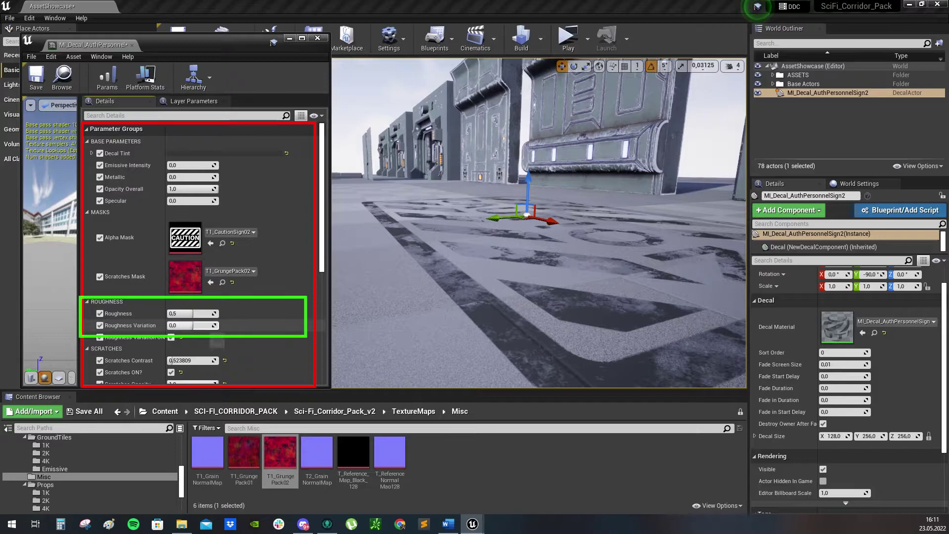
left_click_drag(177, 326, 214, 325)
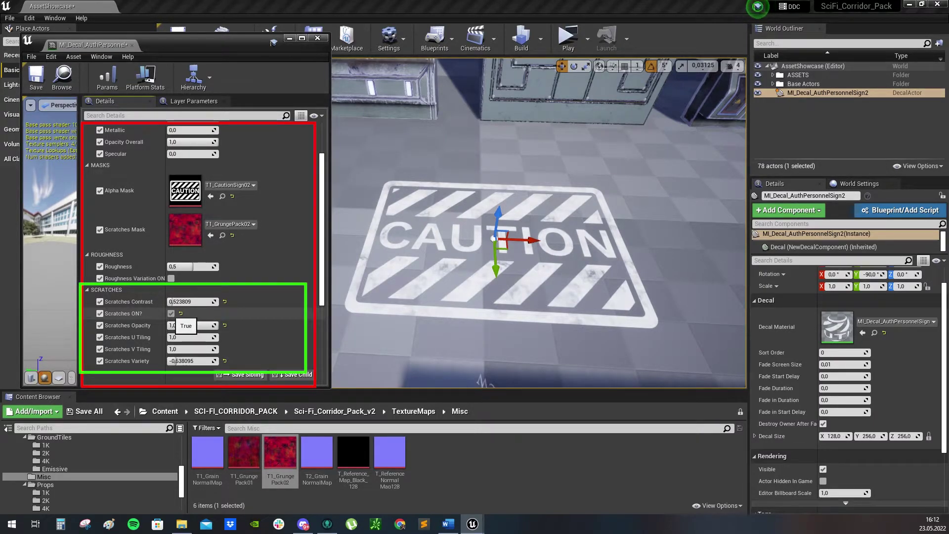
- Toggle the decal's Scratches ON? off and on again, and try other Scratches Contrast and Scratches Opacity values, undoing the changes
left_click(171, 314)
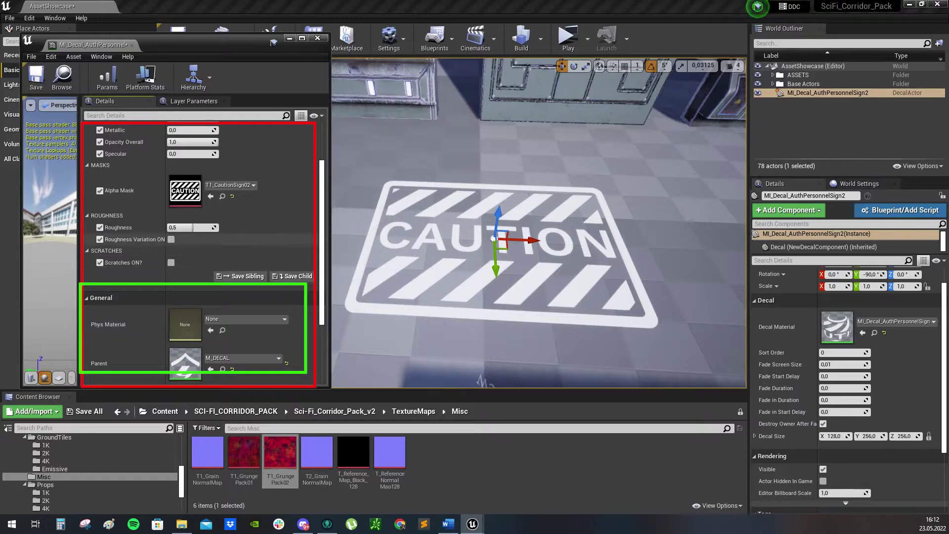
left_click(171, 262)
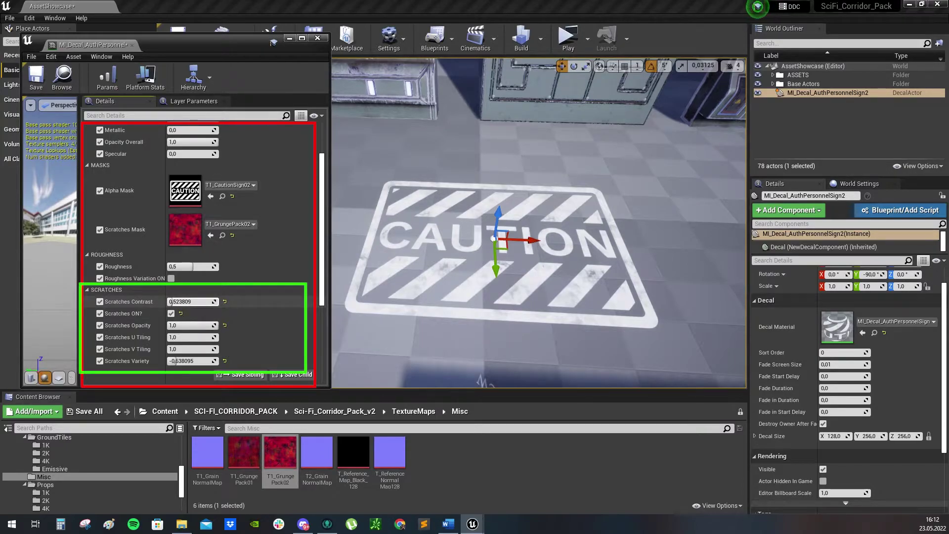
left_click_drag(170, 301, 218, 325)
key("ctrl+z")
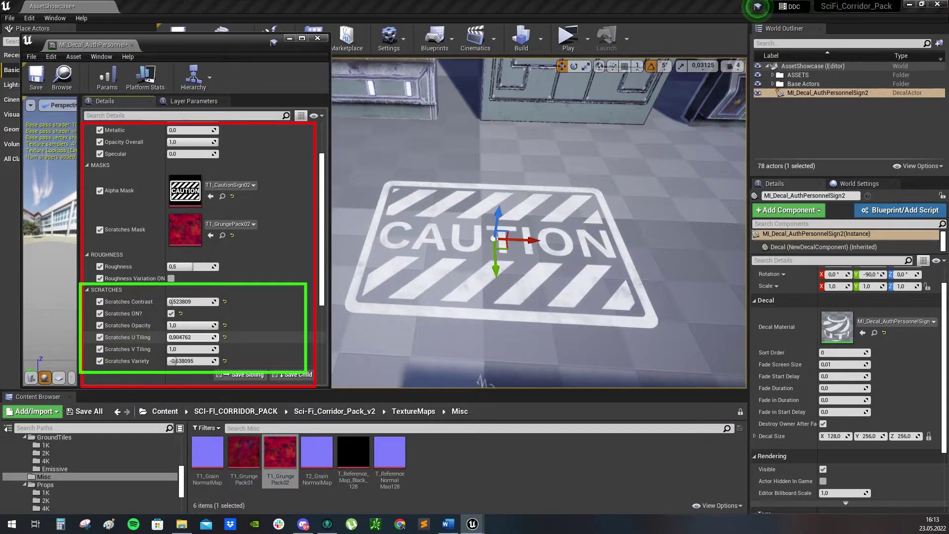
- Undo the trial changes to Scratches U Tiling and V Tiling, and try another Scratches Variety value before undoing it
key("ctrl+z")
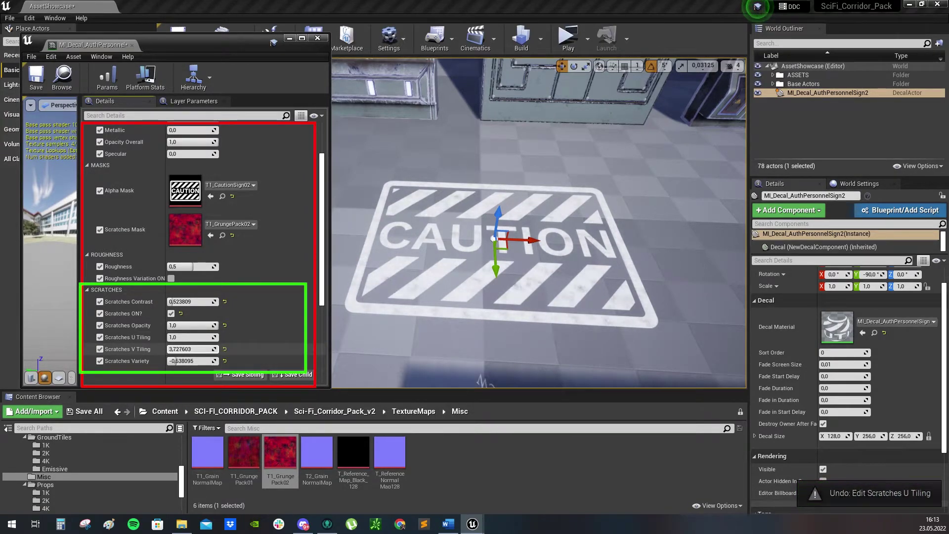
key("ctrl+z")
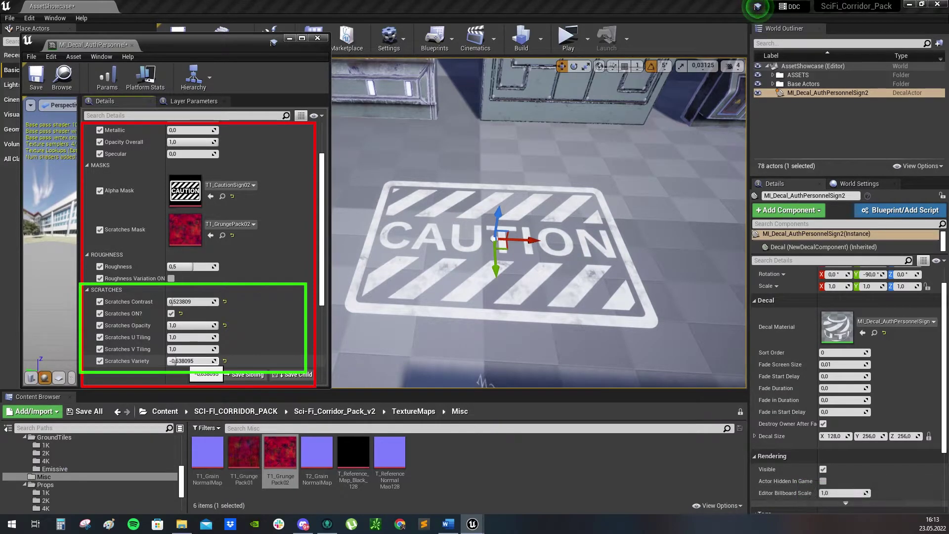
mouse_move(184, 361)
left_mouse_down()
mouse_move(226, 361)
mouse_move(192, 361)
left_mouse_up()
key("ctrl+z")
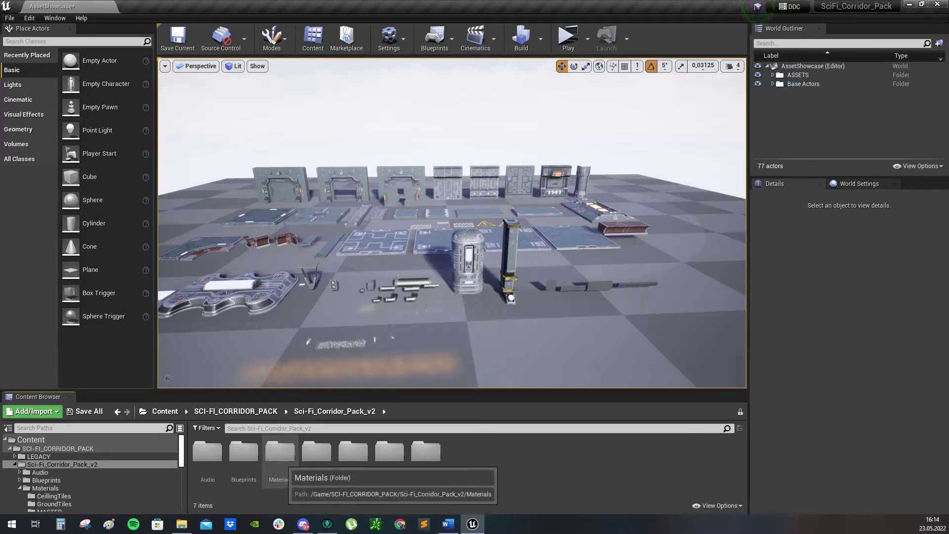
- Open the pack's Materials/MASTER folder and locate the M_LightFlickerFunction material
double_click(280, 452)
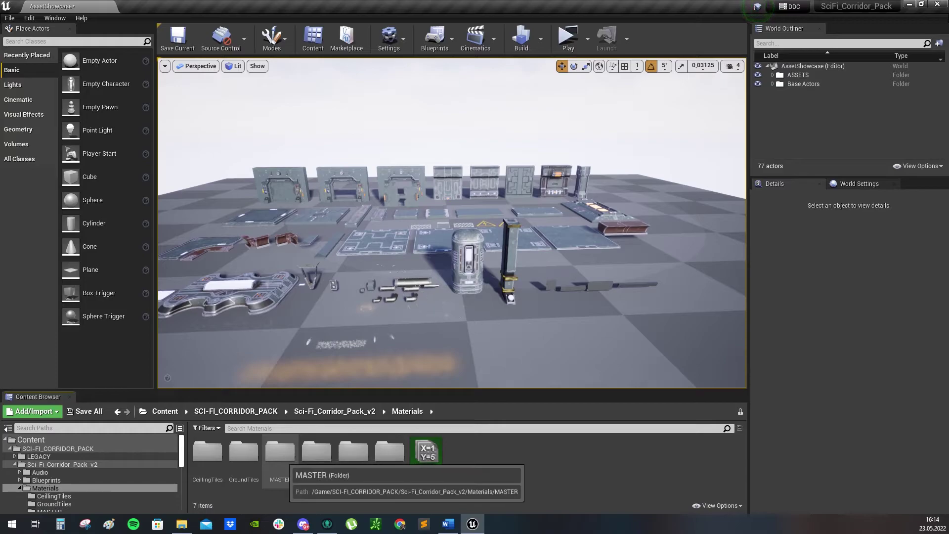
double_click(280, 452)
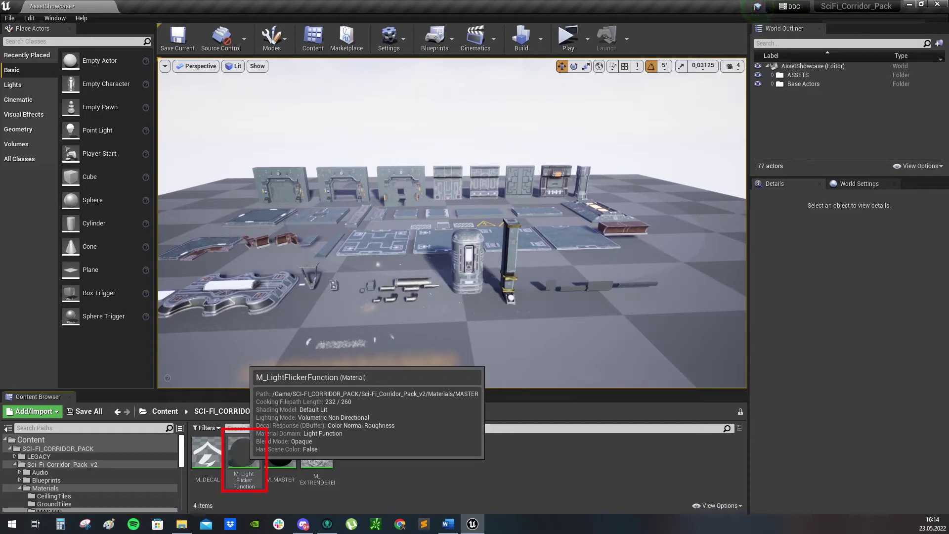
- Create a material instance from M_LightFlickerFunction in the MASTER folder and open it to show its light flicker parameters
right_click(243, 452)
left_click(296, 205)
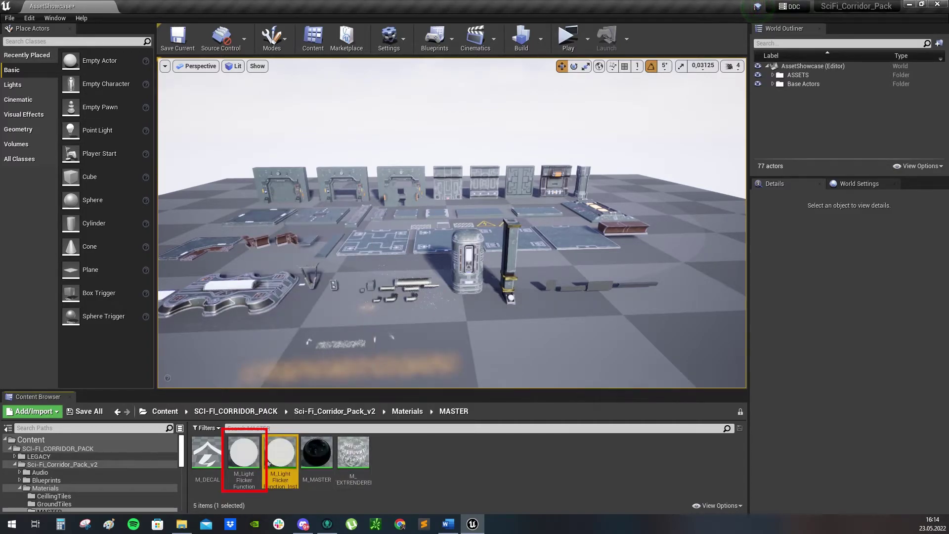
double_click(268, 462)
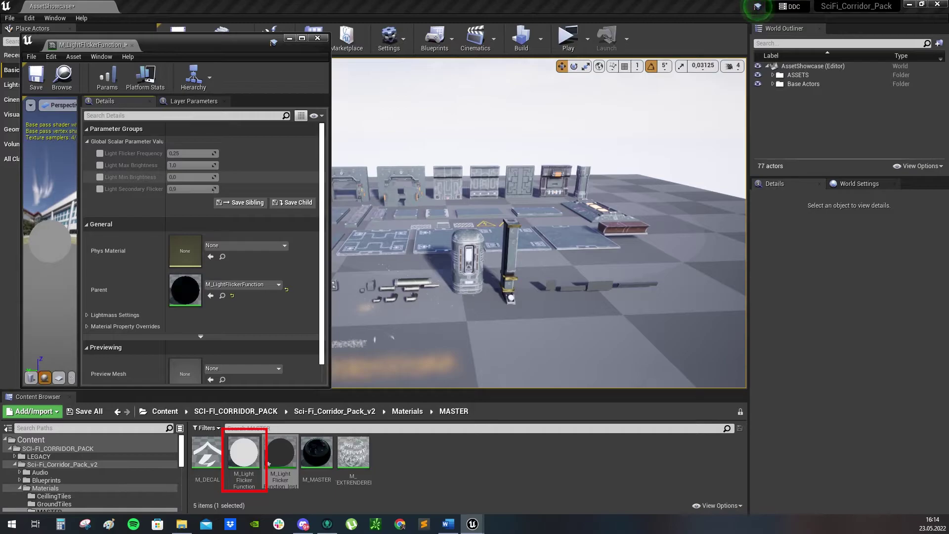
- Open the M_Wall01 material instance of SM_Wall_Tile01 and turn Light Flickering ON? on and off again in its Emissive Flickering group
left_click_drag(539, 297, 539, 242)
right_click_drag(539, 242, 533, 226)
left_click(533, 227)
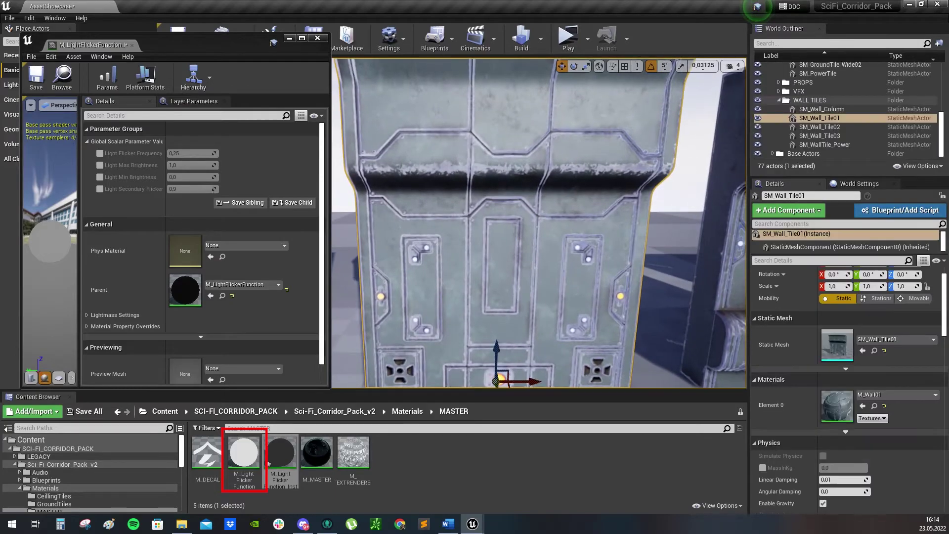
double_click(836, 406)
scroll(204, 252, "down", 10)
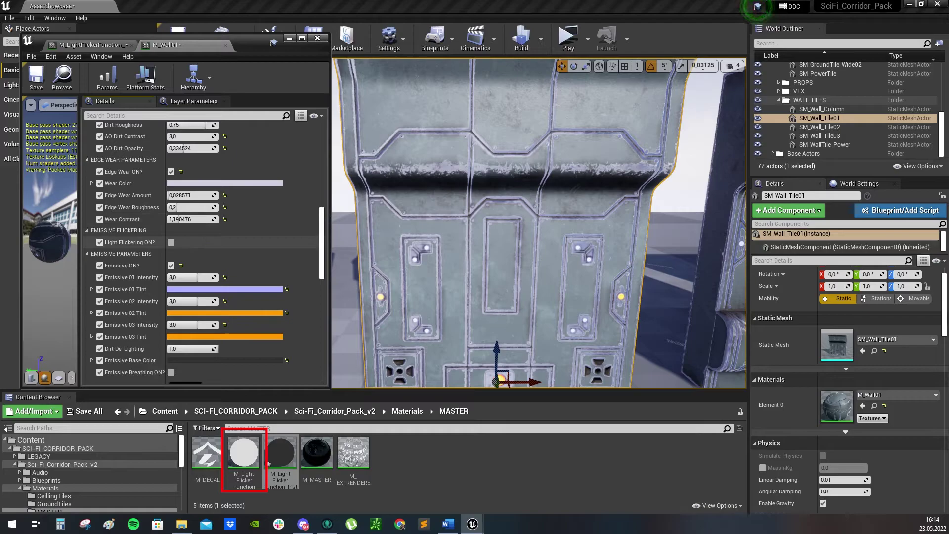
left_click(171, 243)
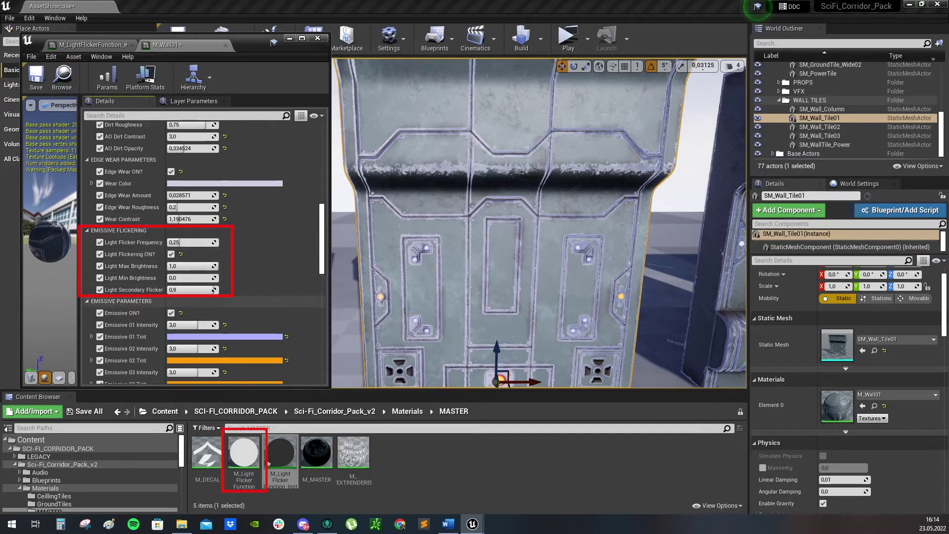
left_click(171, 254)
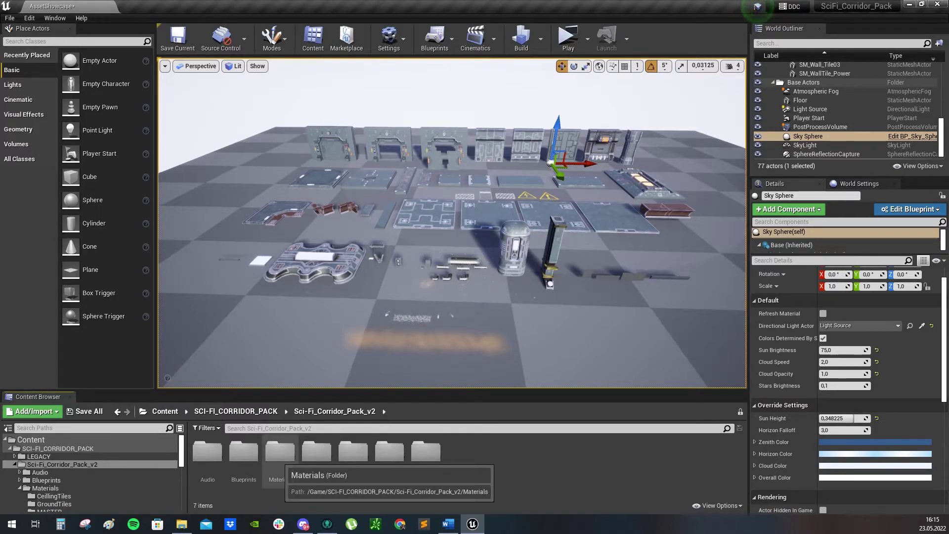
- Open the pack's Blueprints folder and place BP_SlidingDoor on the floor in front of the displayed assets
double_click(279, 452)
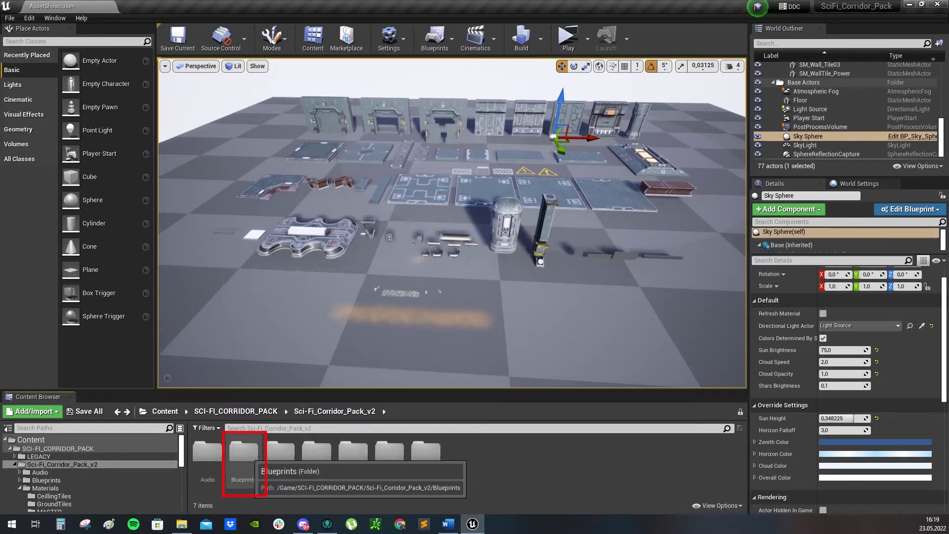
double_click(243, 450)
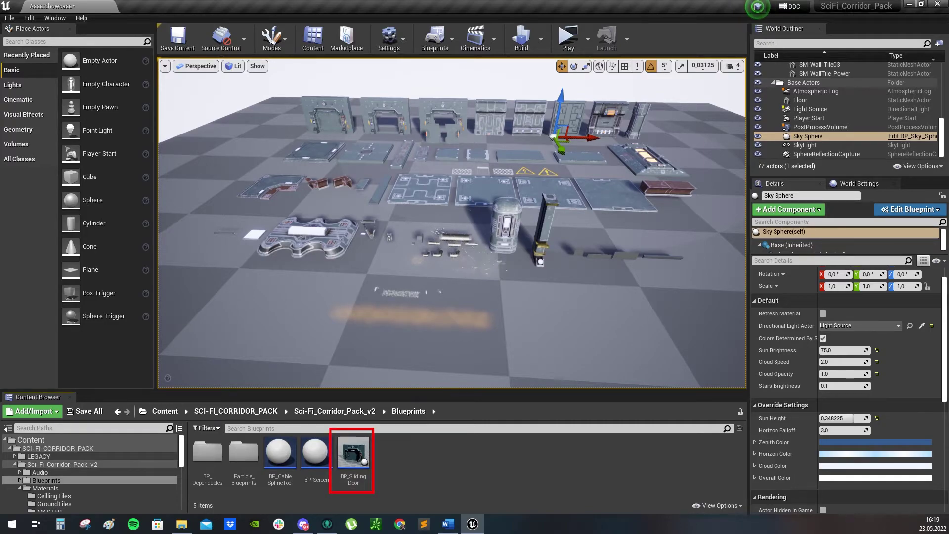
left_click(364, 461)
left_click_drag(364, 461, 600, 275)
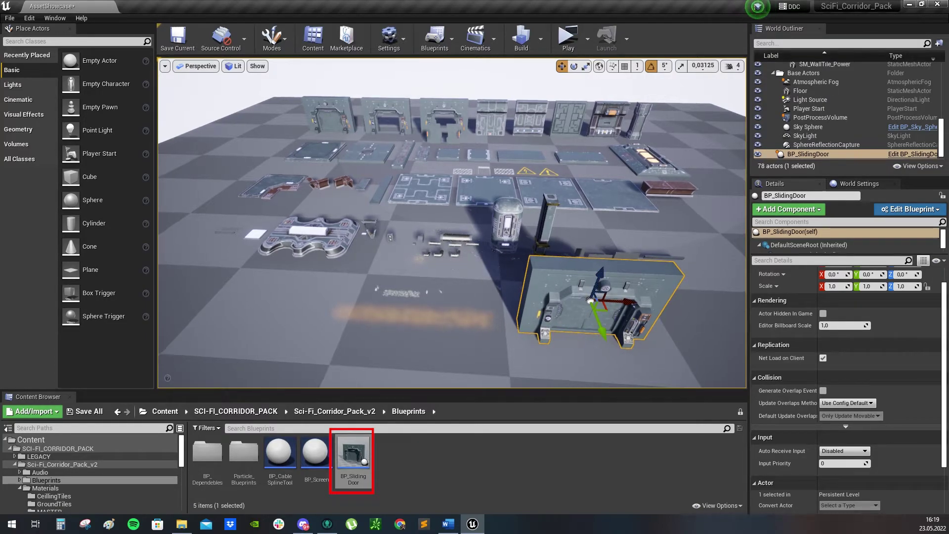
right_click_drag(494, 247, 455, 245)
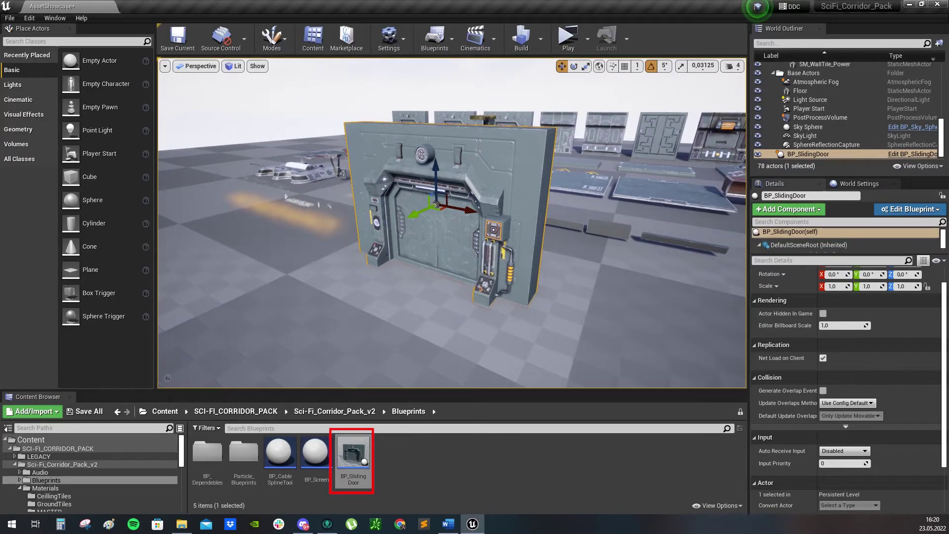
right_click_drag(455, 244, 414, 242)
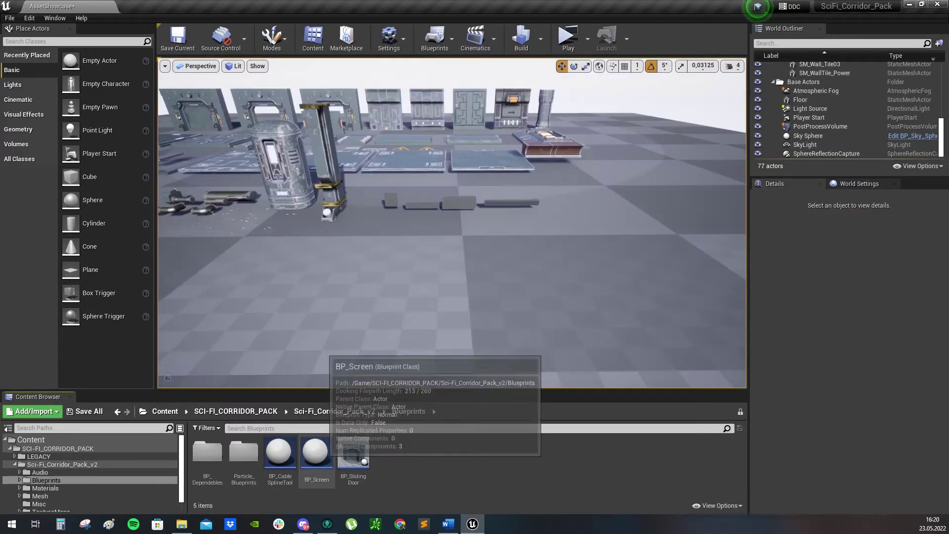
- Place BP_Screen on the empty floor and cycle its Mesh Choice through Screen_WideThin, Screen_WideMedium and Screen_WideThick back to Screen_Rectangle
left_click_drag(315, 452, 386, 306)
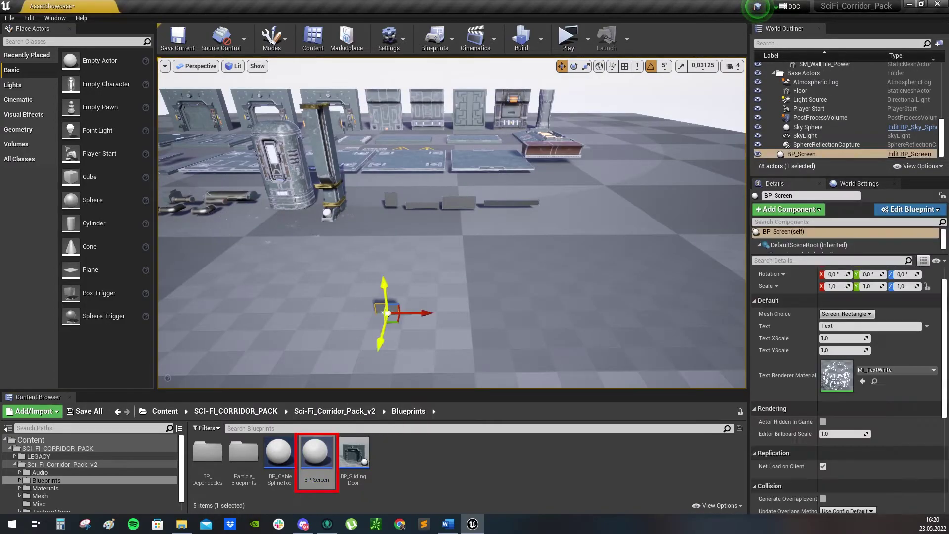
key("f")
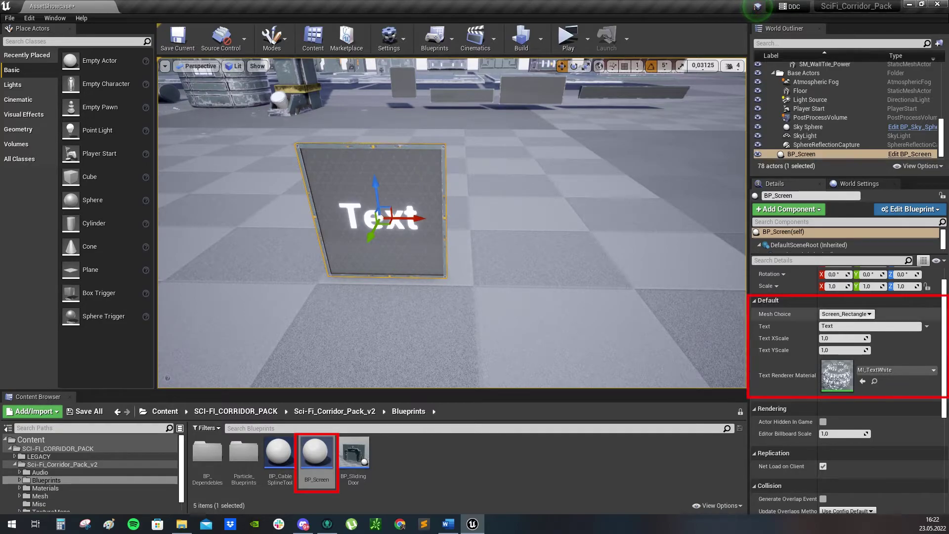
left_click(846, 314)
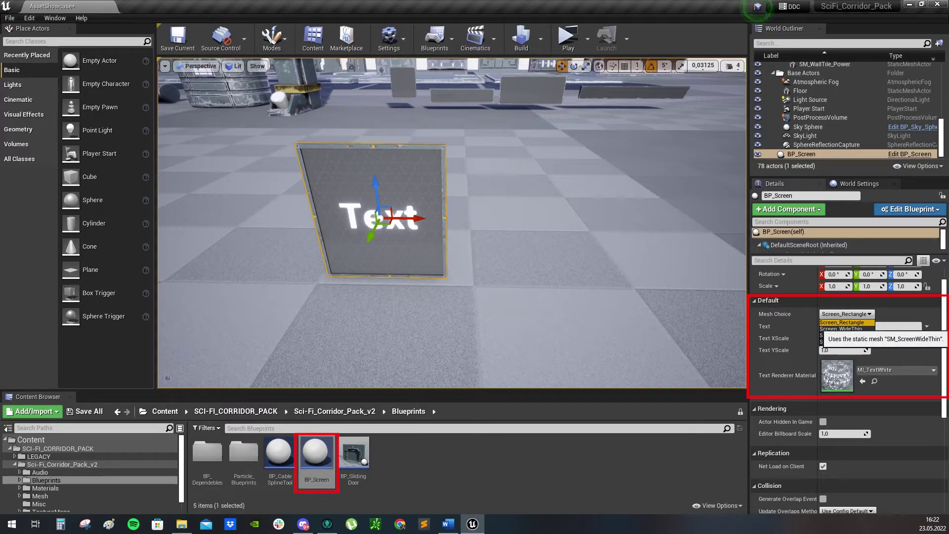
left_click(840, 329)
left_click(846, 314)
left_click(844, 335)
left_click(846, 314)
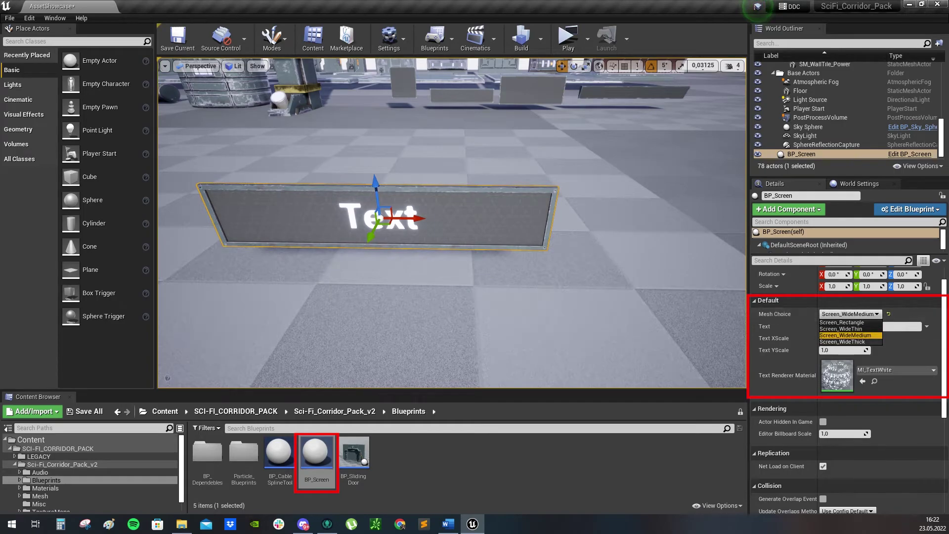
left_click(842, 341)
left_click(845, 314)
left_click(840, 323)
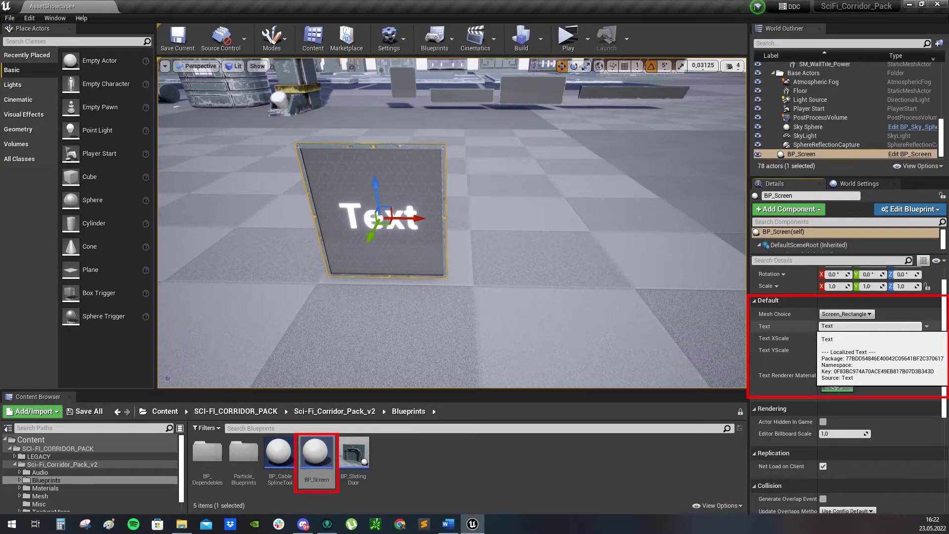
- Try ABC and 123 as the screen's text before restoring Text, and try another Text XScale value and undo it
key("BackSpace")
key("BackSpace")
type("ABC")
key("Return")
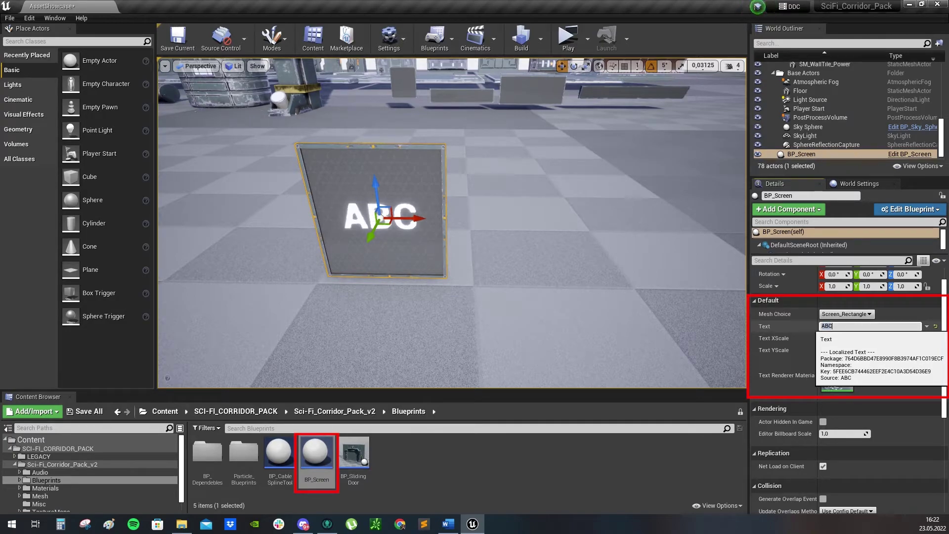
type("123")
key("Return")
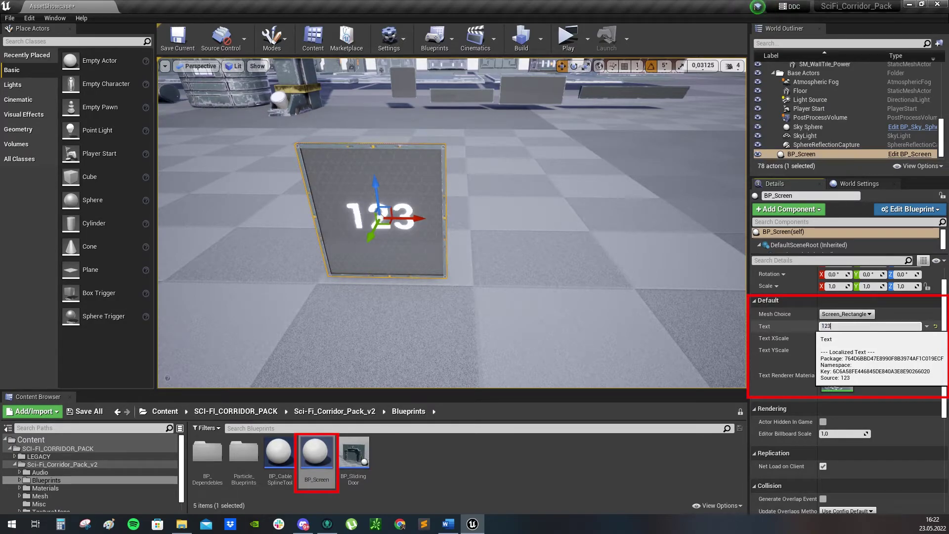
key("ctrl+a")
type("Text")
key("Return")
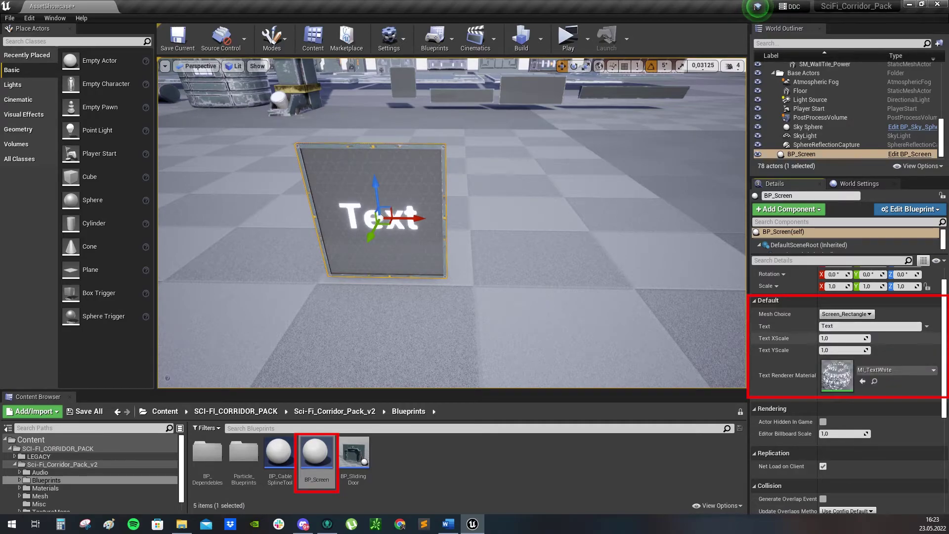
left_click_drag(843, 338, 864, 350)
key("ctrl+z")
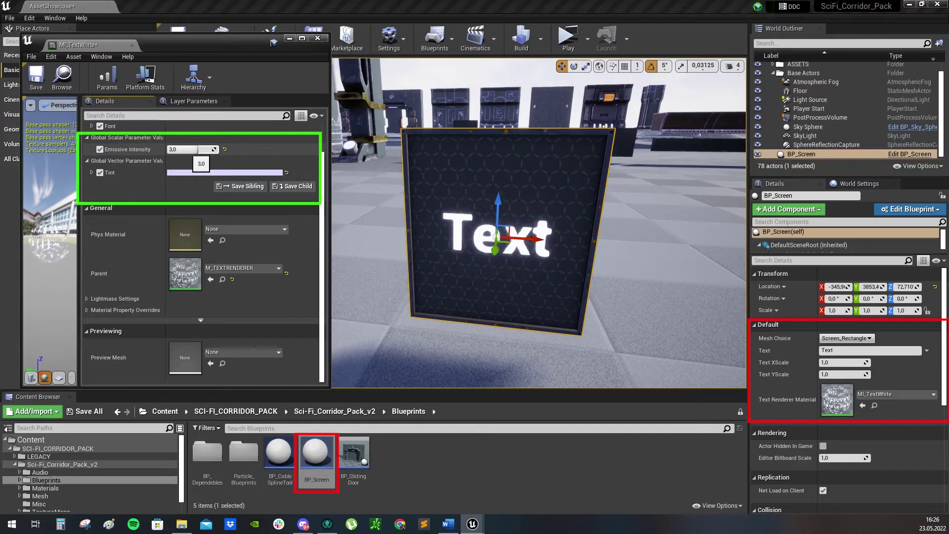
- Change the Tint of MI_TextWhite to blue and then to a light red, and try another Emissive Intensity value
left_click(203, 172)
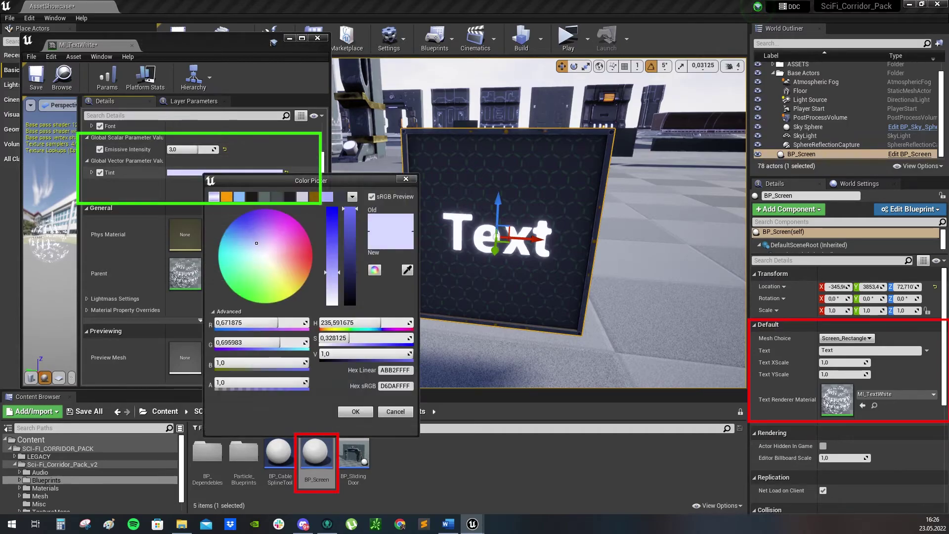
left_click(240, 212)
left_click(355, 411)
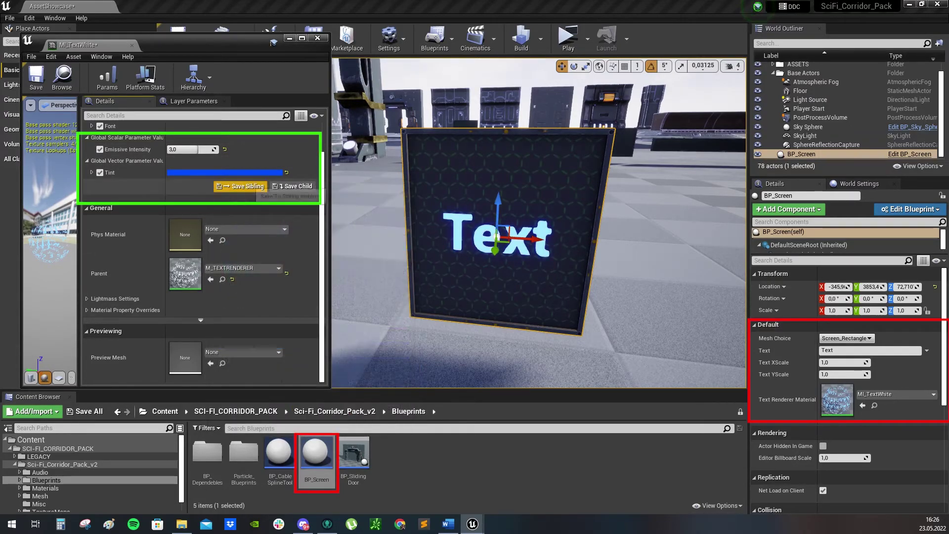
left_click(225, 172)
left_click(340, 260)
left_click(393, 414)
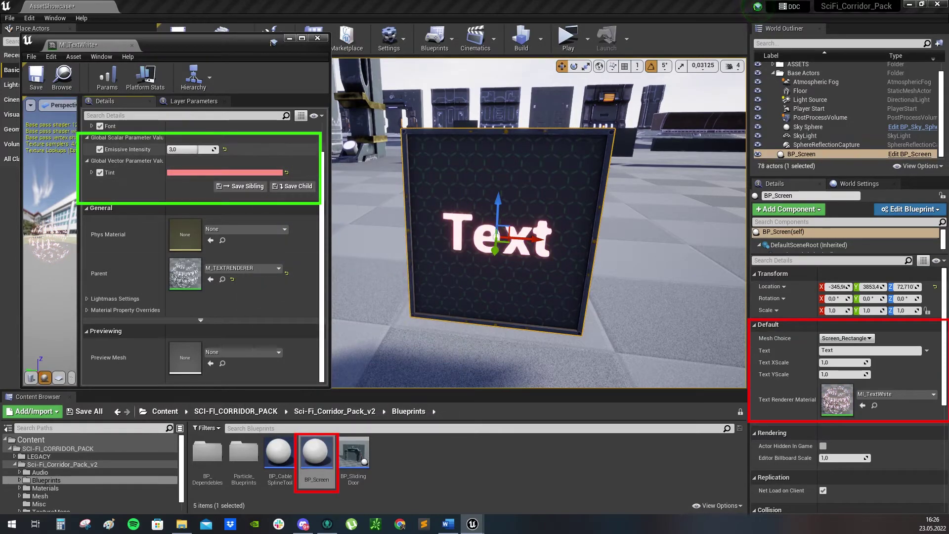
mouse_move(189, 150)
left_mouse_down()
mouse_move(177, 149)
mouse_move(207, 150)
left_mouse_up()
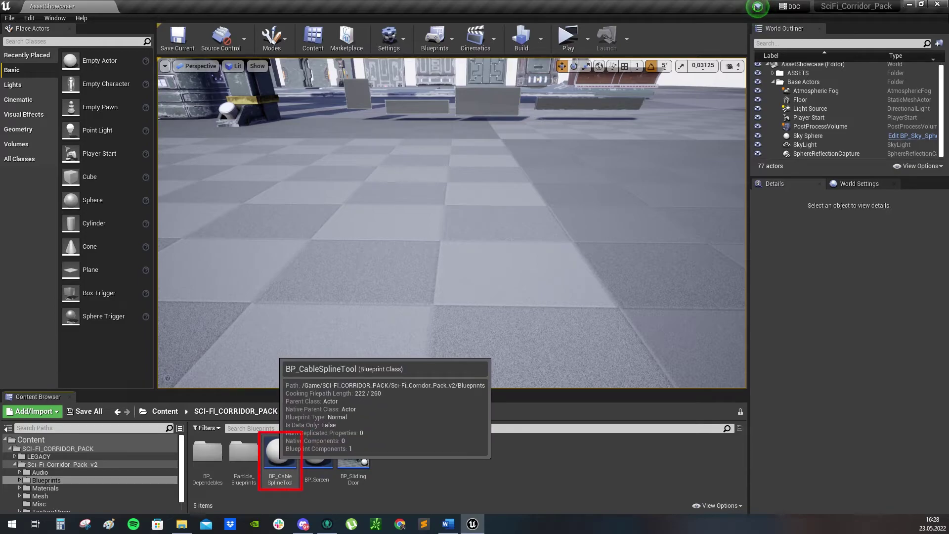
- Place BP_CableSplineTool on the empty floor, keep its Forward Axis on Y and view the Collision Type options
left_click_drag(280, 455, 311, 243)
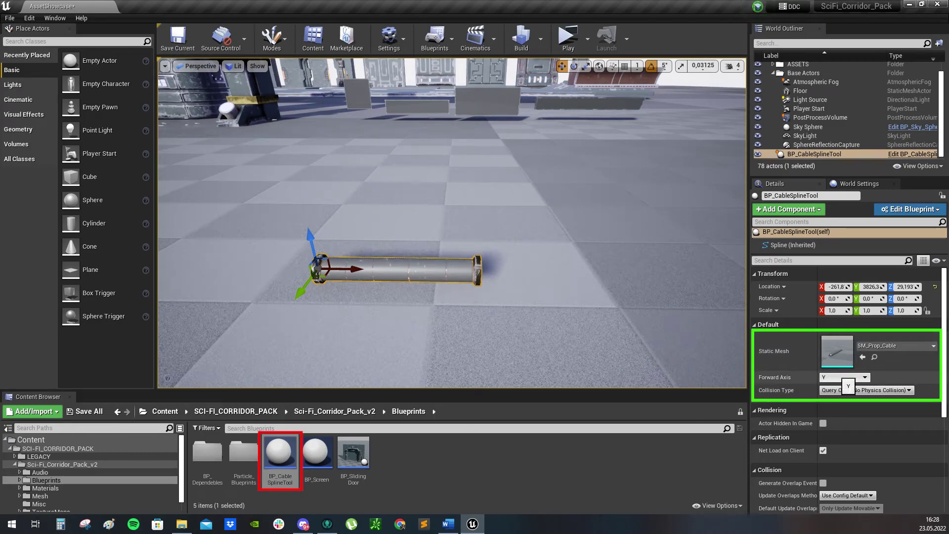
left_click(843, 378)
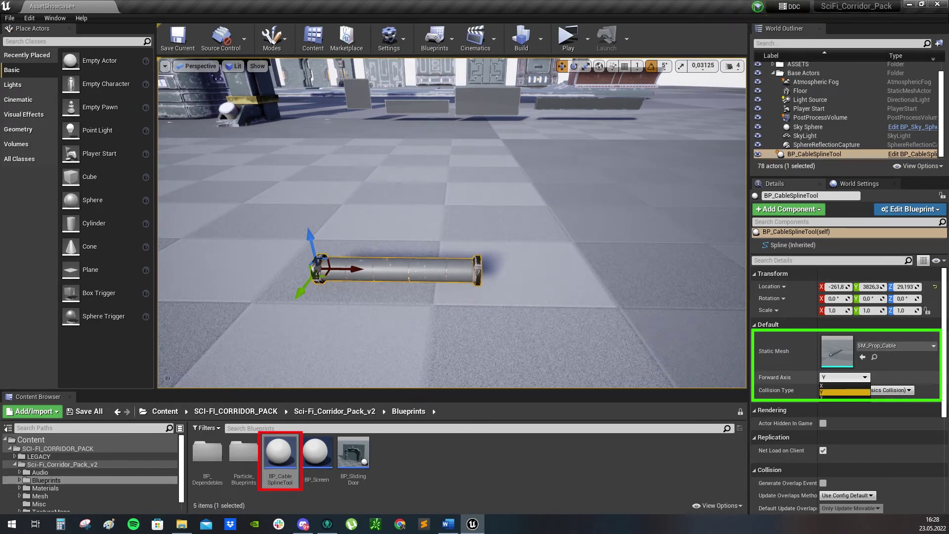
left_click(844, 392)
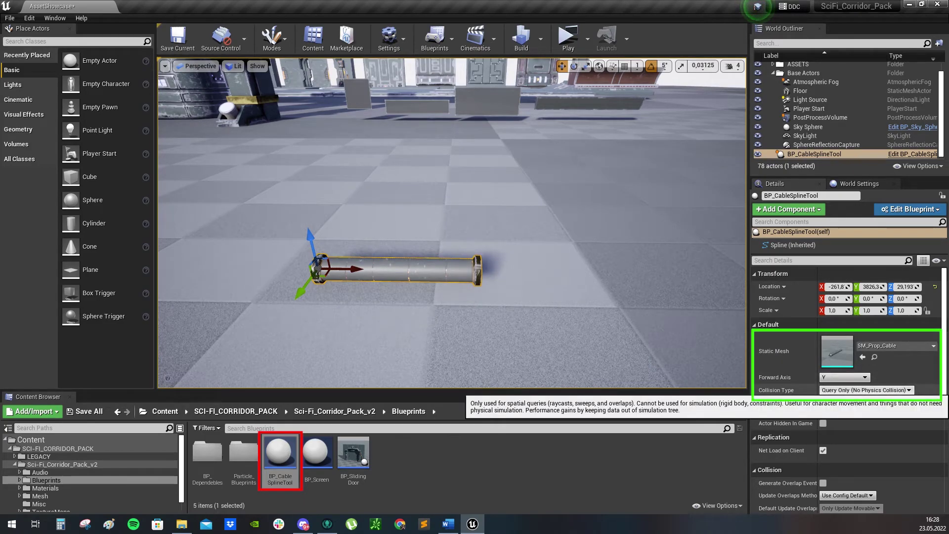
left_click(865, 390)
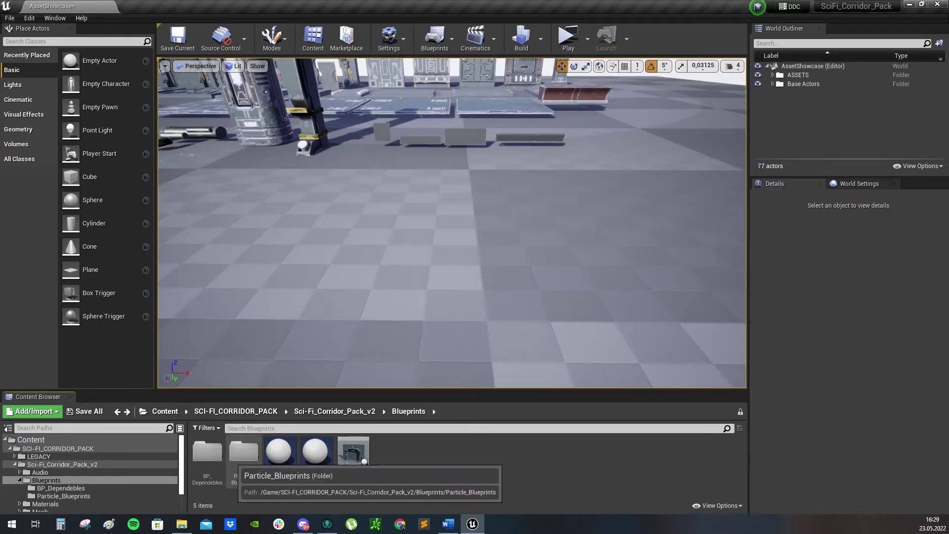
- Open the Particle_Blueprints folder, place BP_Firefly and BP_Sparks on the floor, and raise the sparks above it
double_click(243, 452)
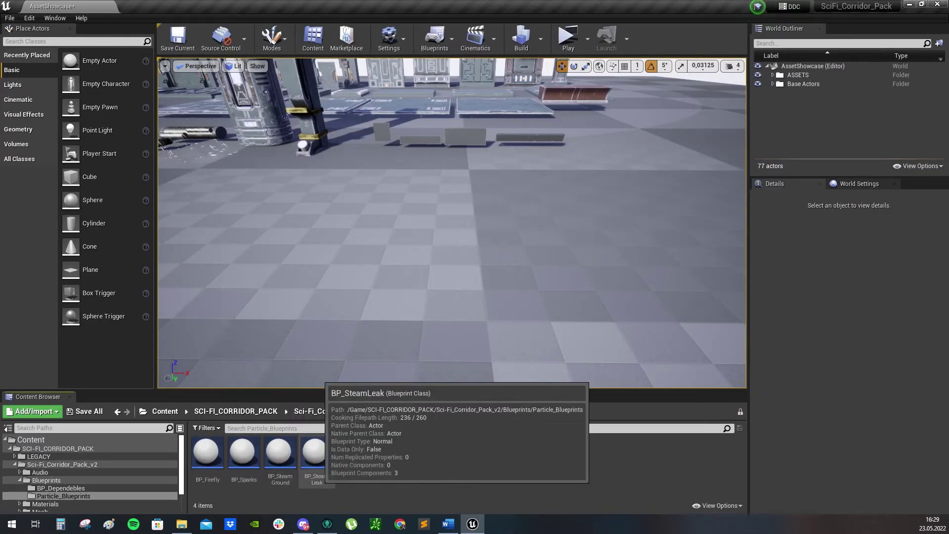
left_click_drag(208, 453, 321, 272)
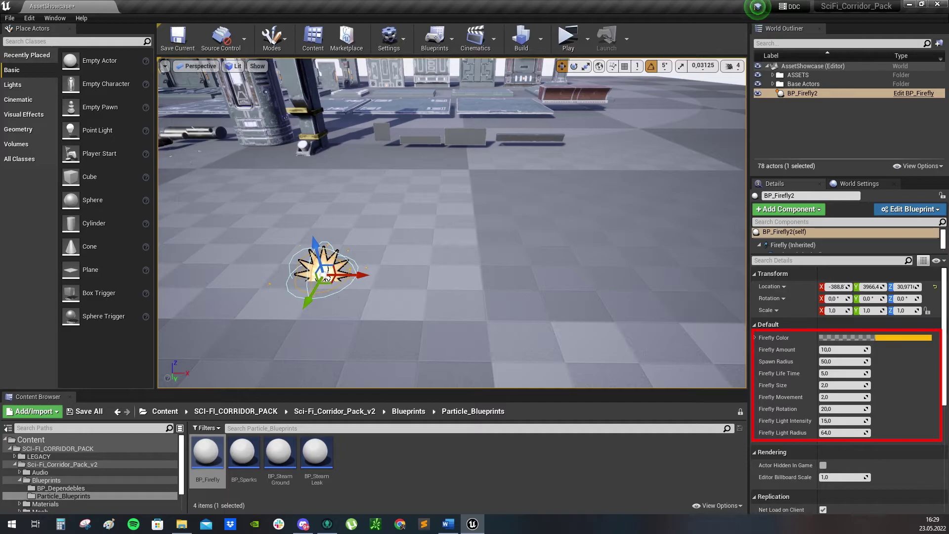
left_click_drag(244, 452, 430, 277)
left_click_drag(429, 241, 430, 213)
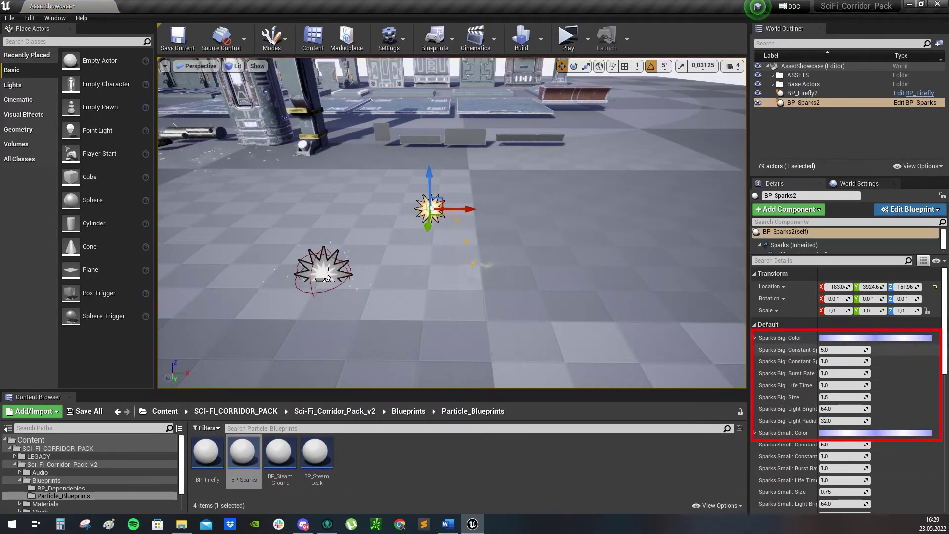
- Place BP_SteamGround beside the sparks and raise it slightly, and add BP_SteamLeak behind it
left_click_drag(281, 452, 583, 296)
key("f")
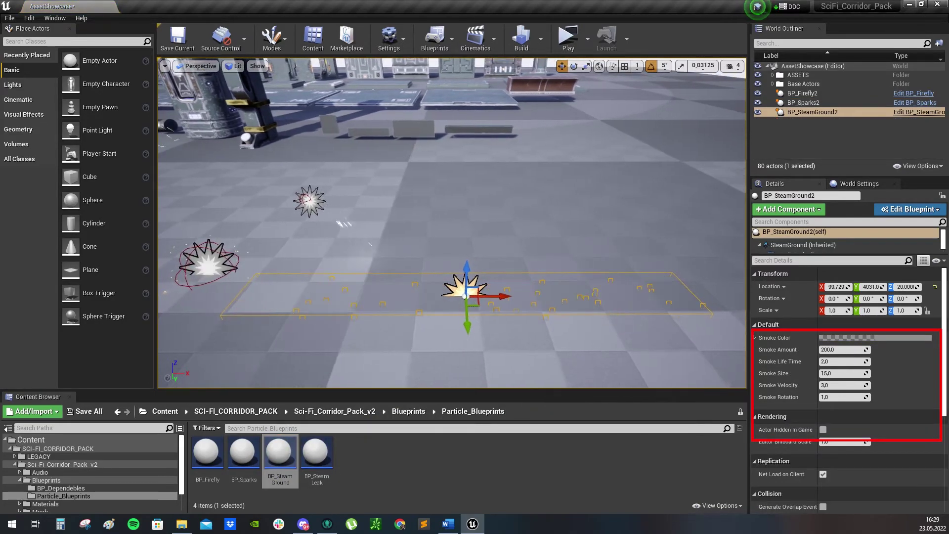
left_click_drag(467, 269, 467, 260)
left_click_drag(317, 452, 517, 173)
key("g")
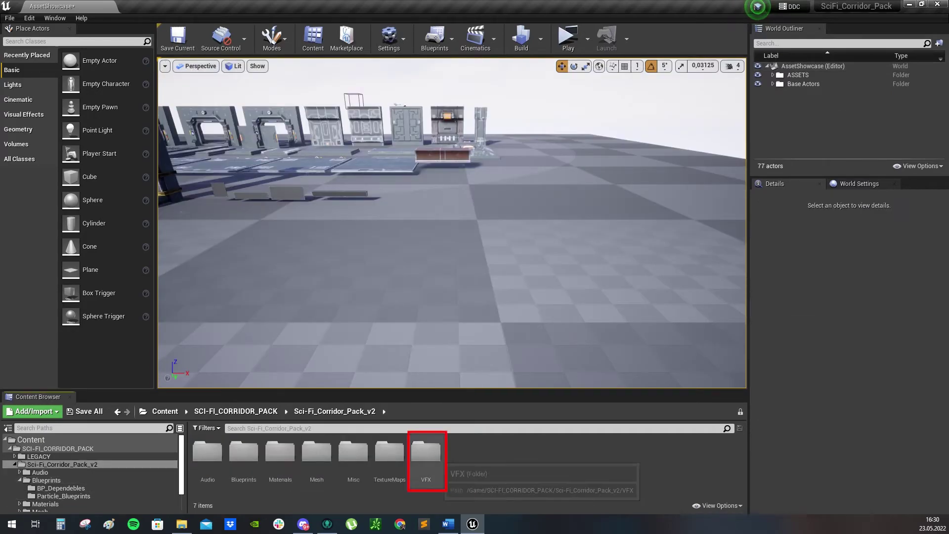
- Open the pack's VFX folder and its Particles subfolder to view the particle asset folders
double_click(425, 452)
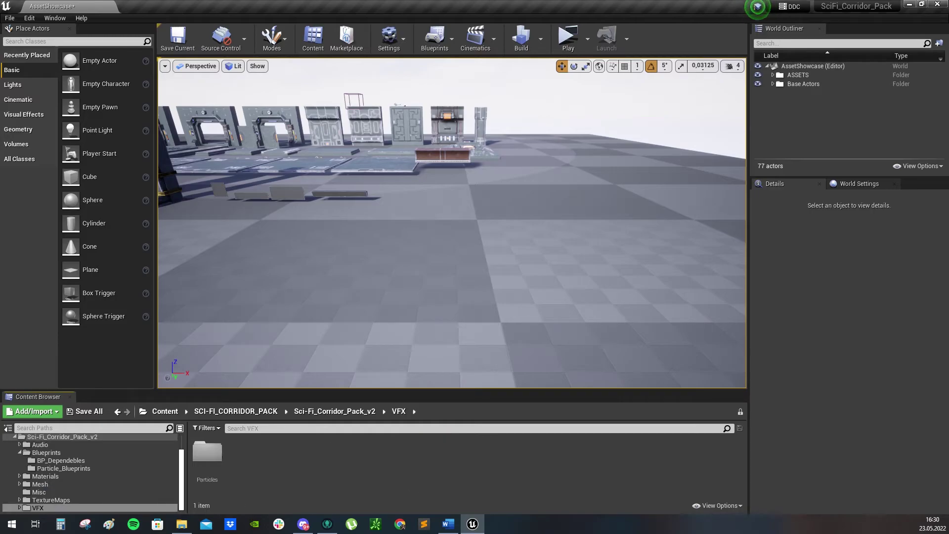
double_click(207, 452)
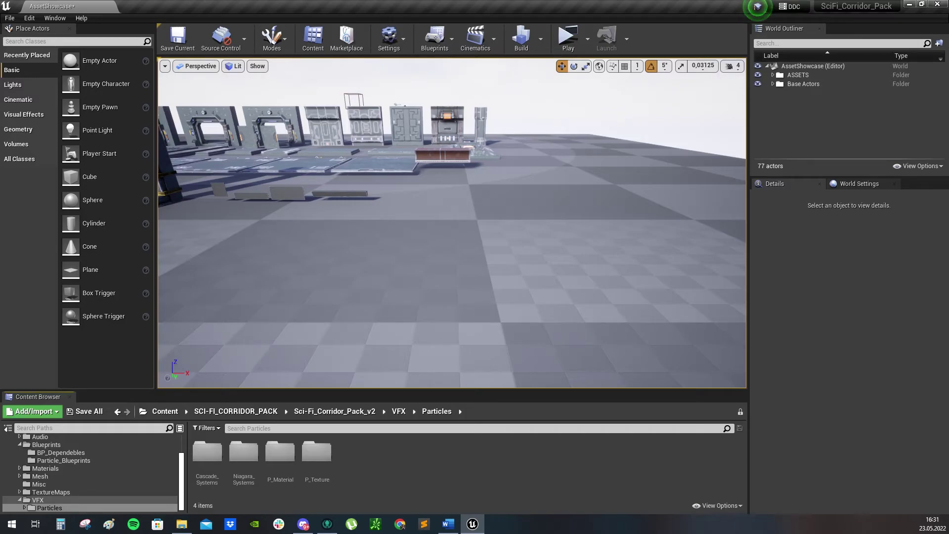
- From the Cascade Particle_Systems folder, place P_Firefly, P_SparksContinuous, P_SteamGround, P_SteamLeak and P_SteamVent on the empty floor
double_click(207, 452)
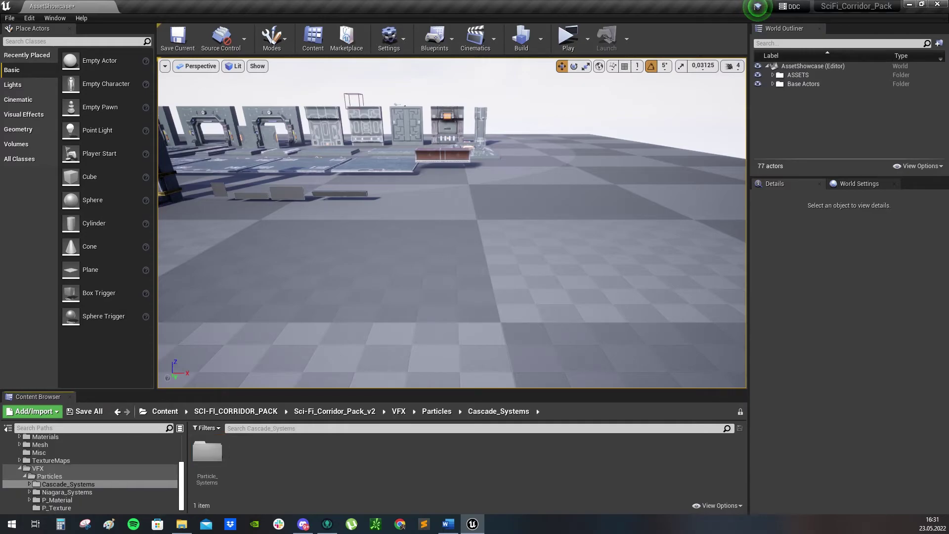
double_click(207, 452)
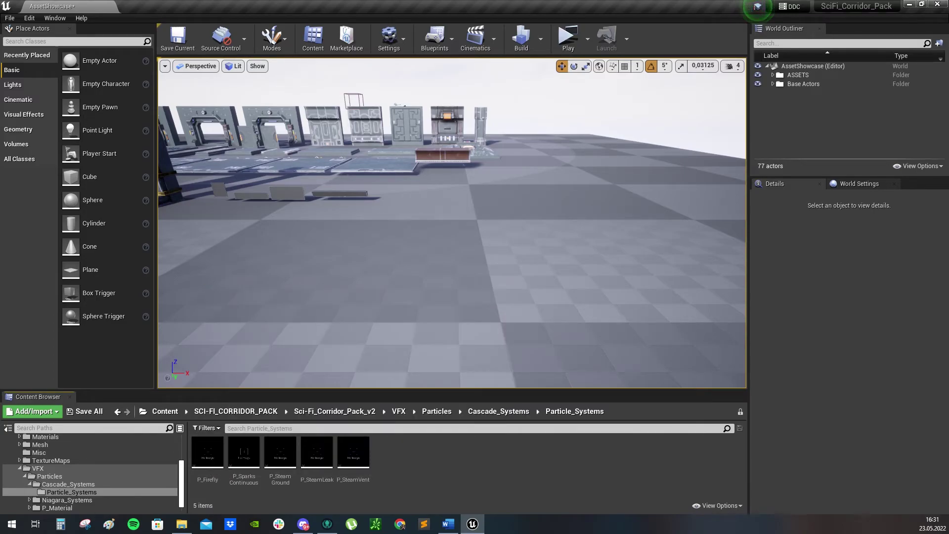
left_click_drag(207, 452, 338, 304)
left_click_drag(243, 452, 449, 209)
left_click_drag(280, 452, 415, 274)
left_click_drag(317, 451, 533, 326)
left_click_drag(353, 451, 624, 312)
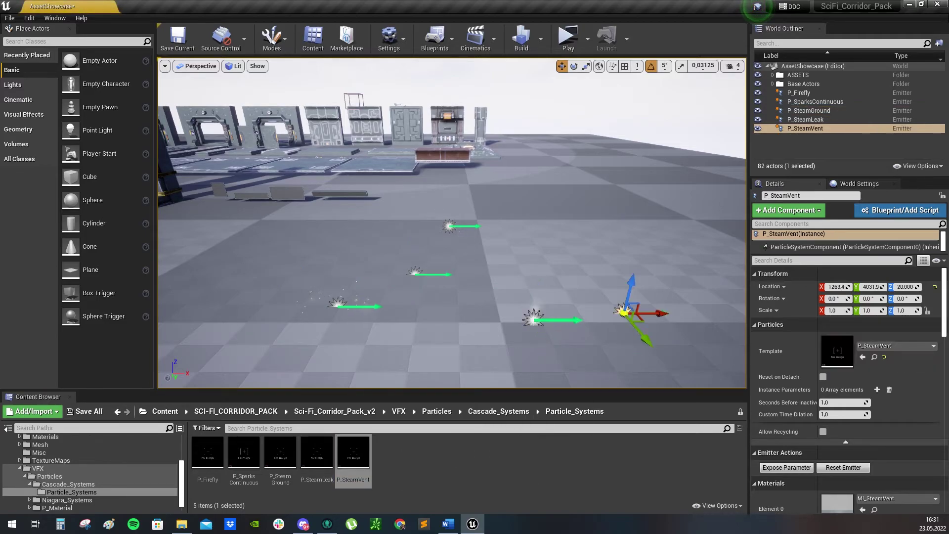
- Raise P_SteamGround slightly and P_SparksContinuous higher above the floor, and view the effects in Game View
left_click(415, 271)
left_click_drag(413, 243, 413, 238)
left_click(449, 226)
left_click_drag(449, 195, 449, 171)
right_click_drag(451, 173, 467, 191)
key("w")
key("g")
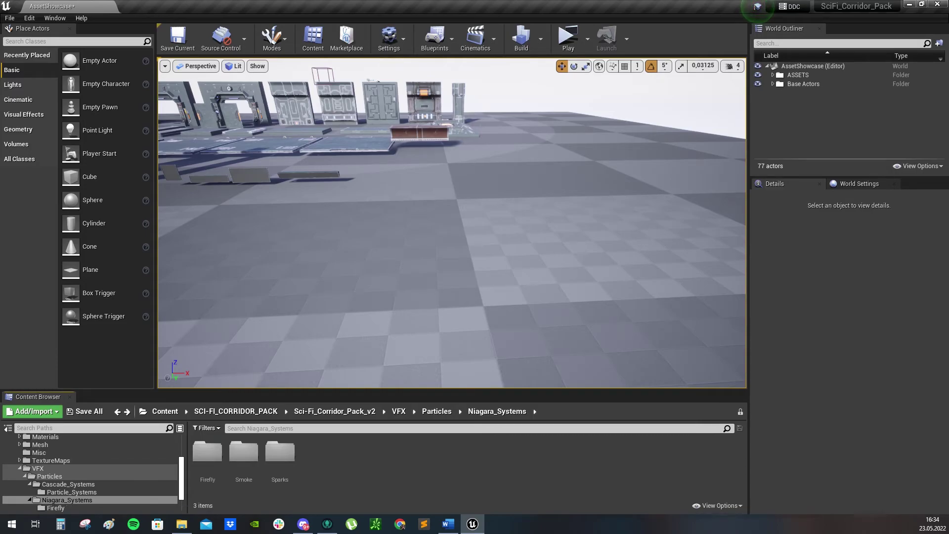
- From the Niagara Firefly folder, place NS_FireflySystem on the floor and NS_AmbientDustSystem to its right
double_click(207, 453)
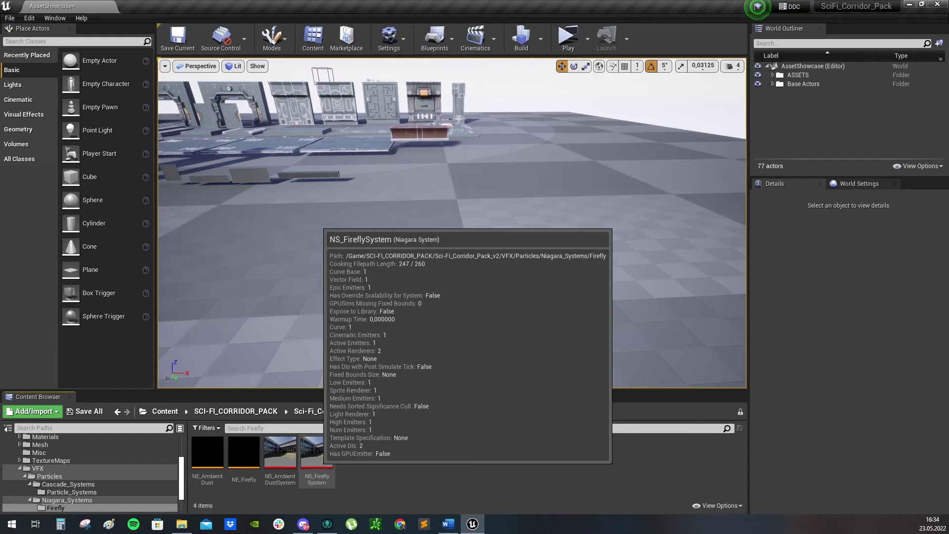
left_click_drag(316, 452, 359, 267)
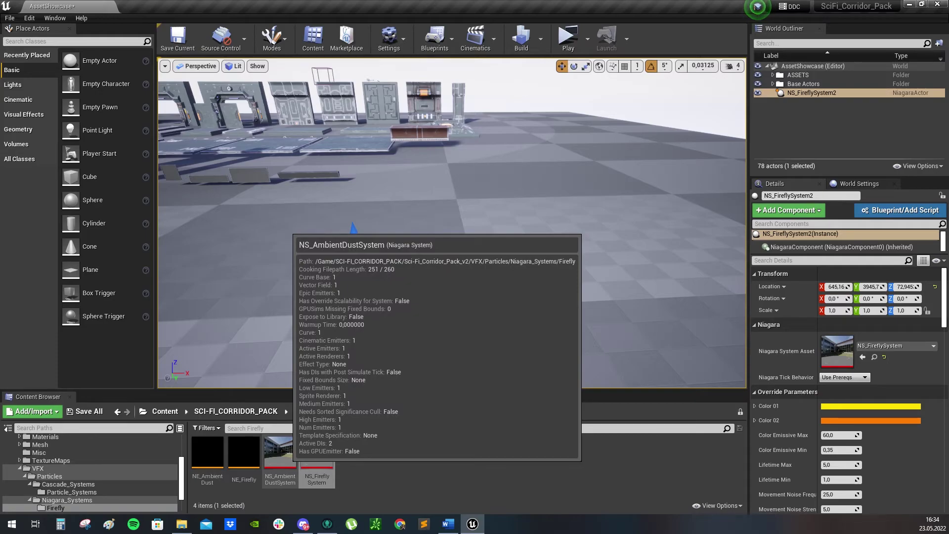
left_click_drag(280, 451, 509, 300)
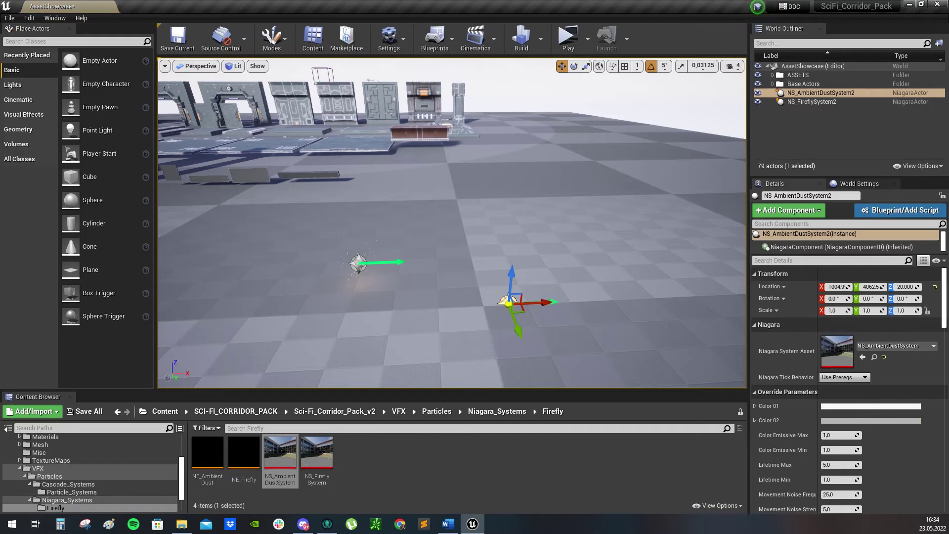
- Raise the ambient dust system, shift it backward along the floor, and view both effects in Game View
left_click_drag(511, 278, 512, 252)
left_click_drag(517, 299, 510, 280)
right_click_drag(510, 279, 553, 316)
key("g")
right_click_drag(510, 279, 472, 229)
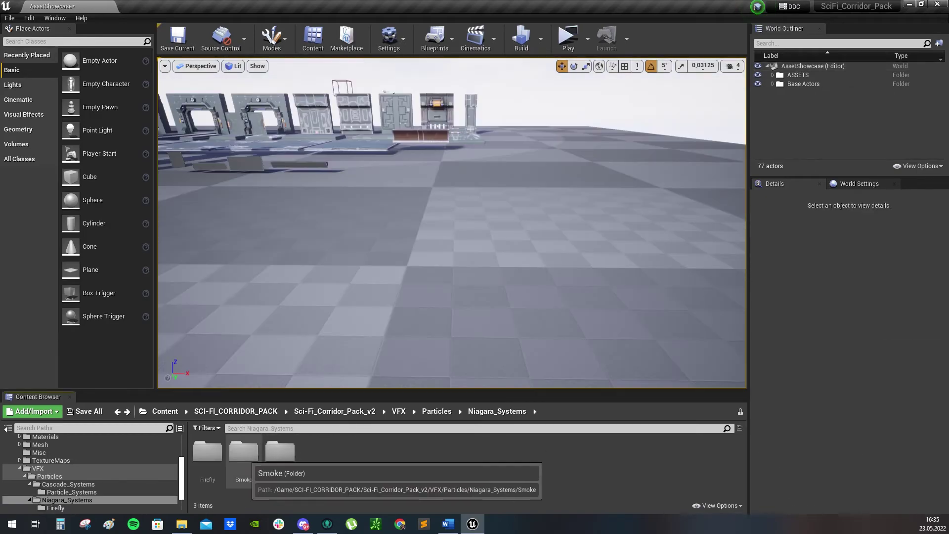
- Open the Niagara Smoke folder, place NS_SmokeGeneric on the floor and display its override parameters
double_click(243, 450)
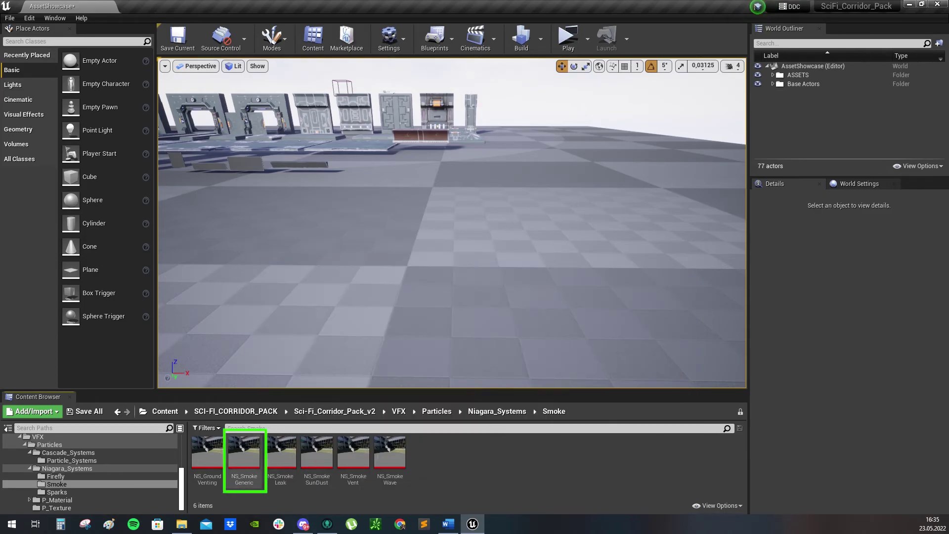
left_click_drag(244, 450, 349, 308)
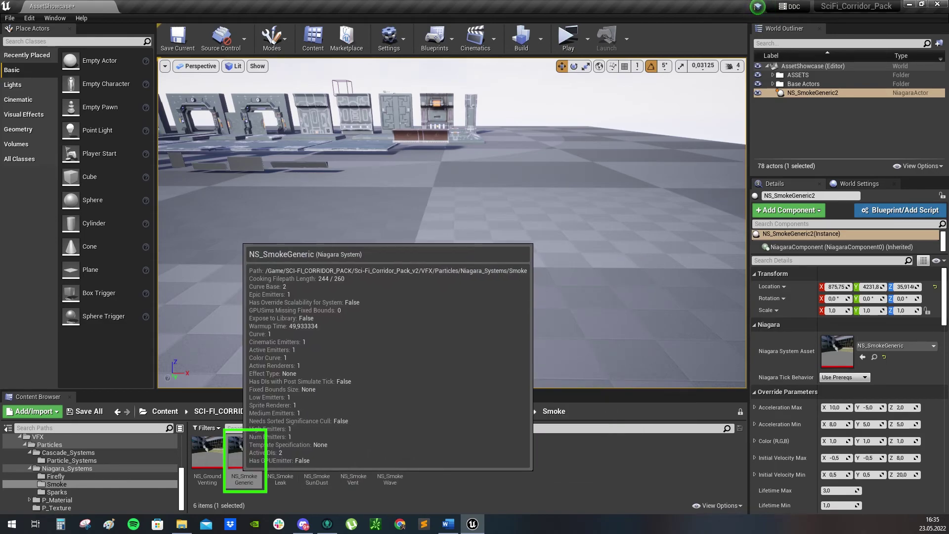
scroll(840, 394, "down", 3)
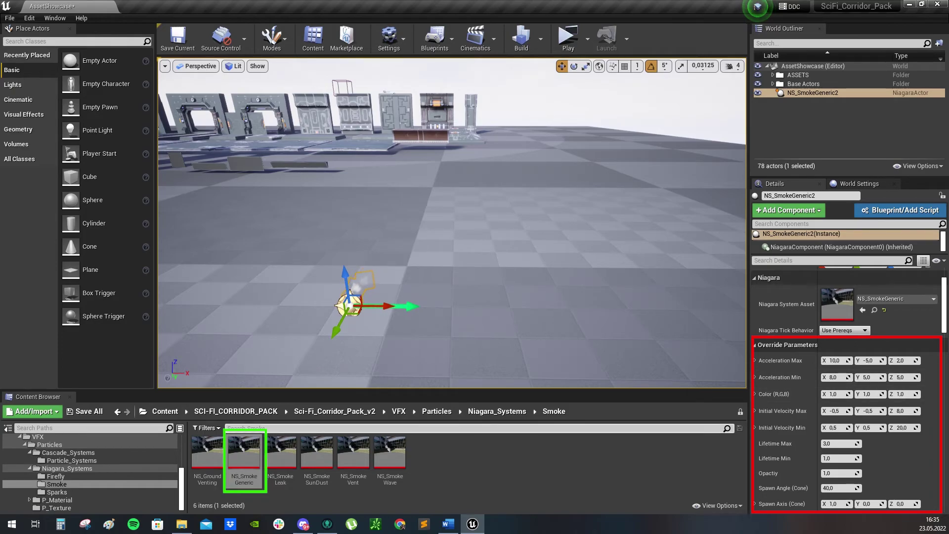
- Place NS_SmokeVent, NS_SmokeLeak, NS_GroundVenting and NS_SmokeWave around the generic smoke, and delete the wave before adding NS_SmokeSunDust
left_click_drag(353, 452, 487, 304)
left_click_drag(280, 453, 438, 275)
left_click_drag(207, 452, 405, 354)
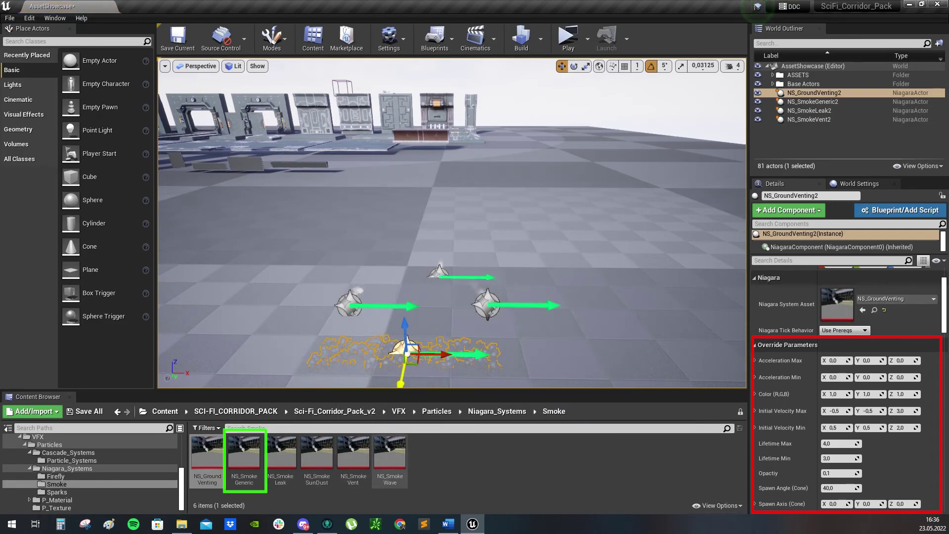
left_click_drag(390, 452, 620, 317)
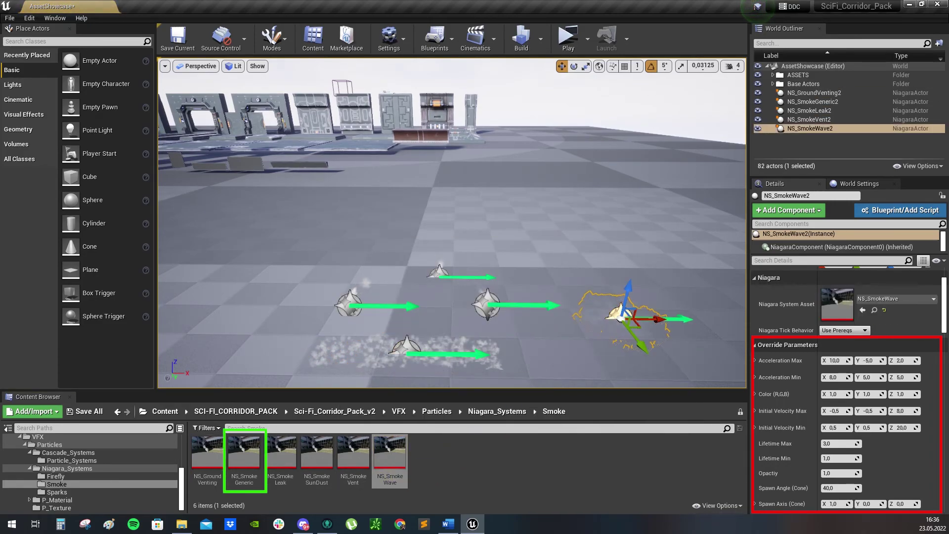
key("Delete")
left_click_drag(316, 452, 398, 249)
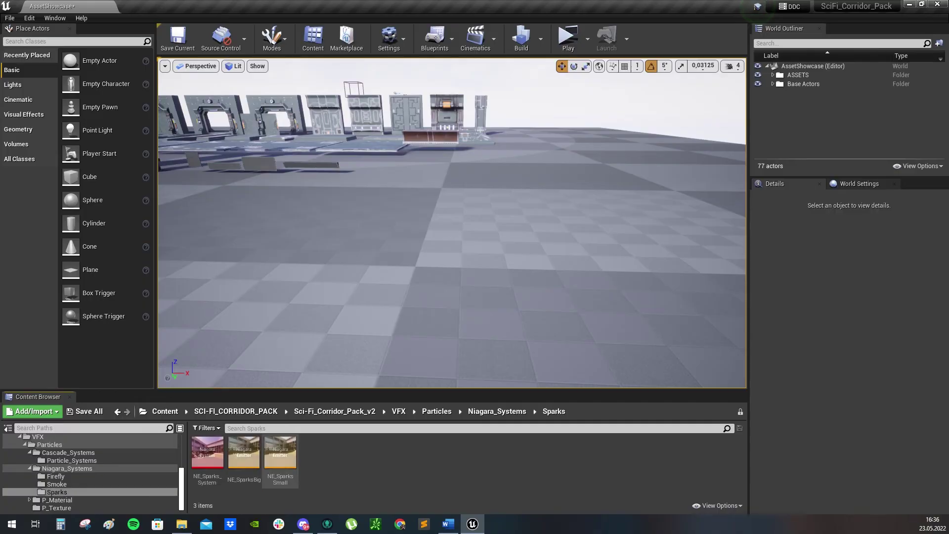
- Place NE_Sparks_System from the Sparks folder toward the back of the floor and view it in Game View
left_click_drag(207, 452, 358, 174)
key("g")
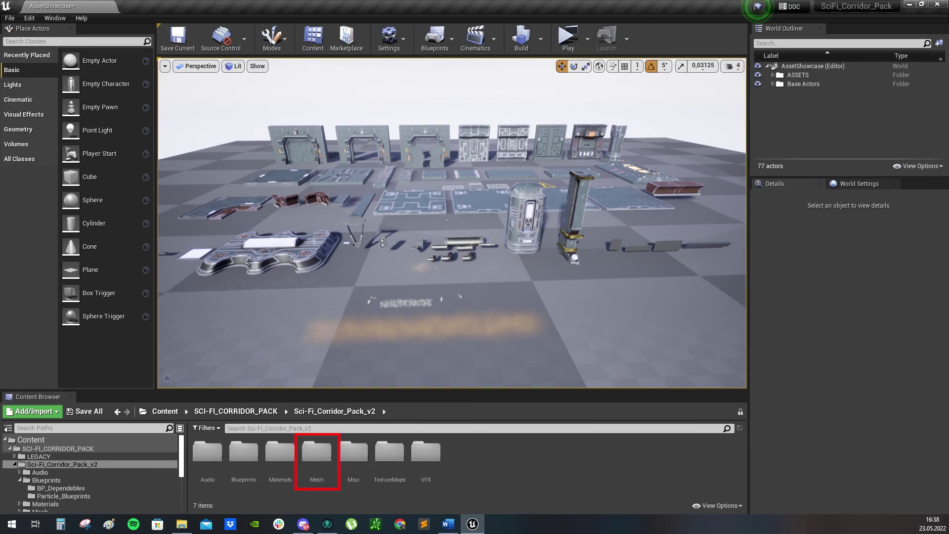
- Examine the contents of the pack's TextureMaps and Misc folders, returning to the Sci-Fi_Corridor_Pack_v2 folder
double_click(389, 451)
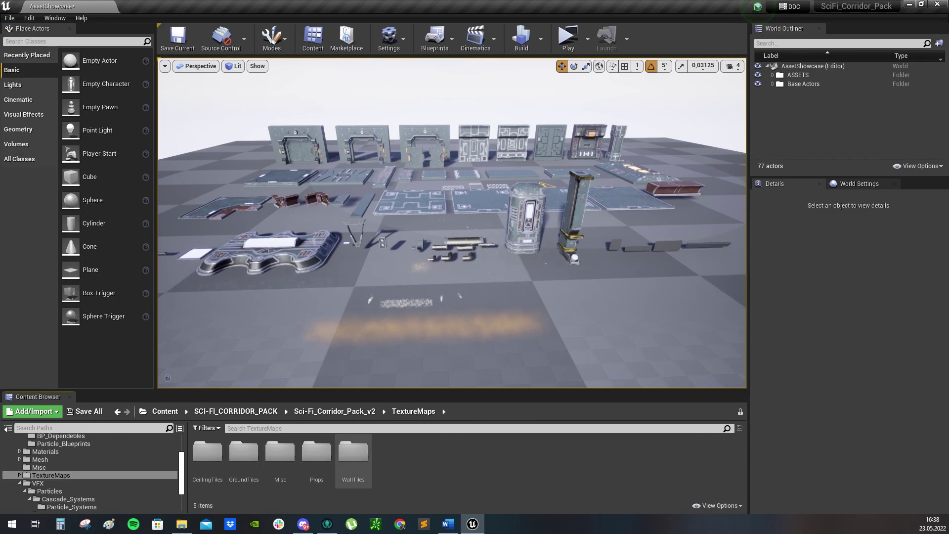
key("alt+Left")
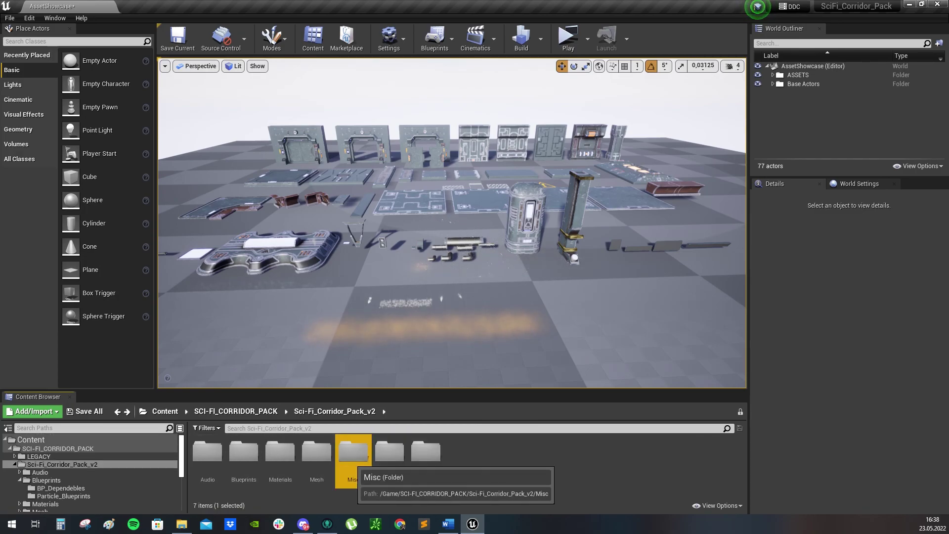
double_click(352, 454)
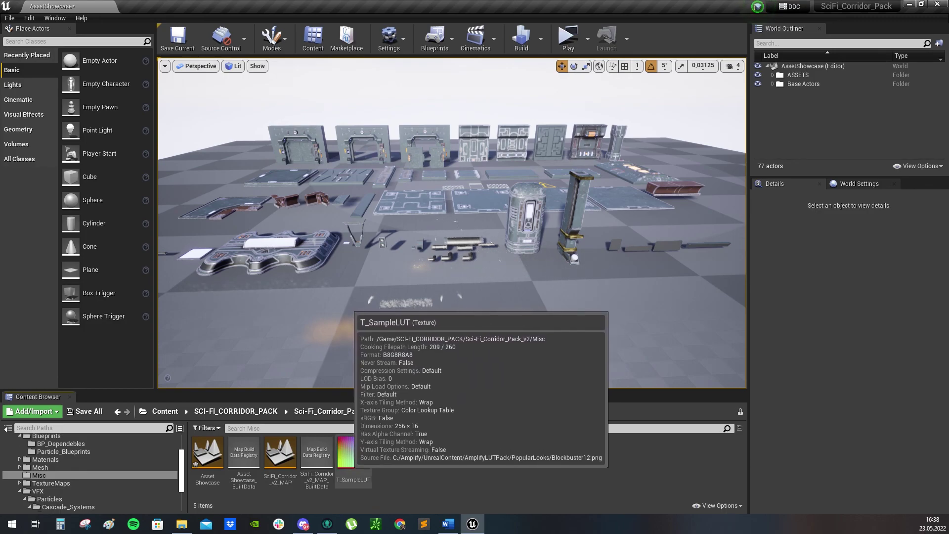
key("alt+Left")
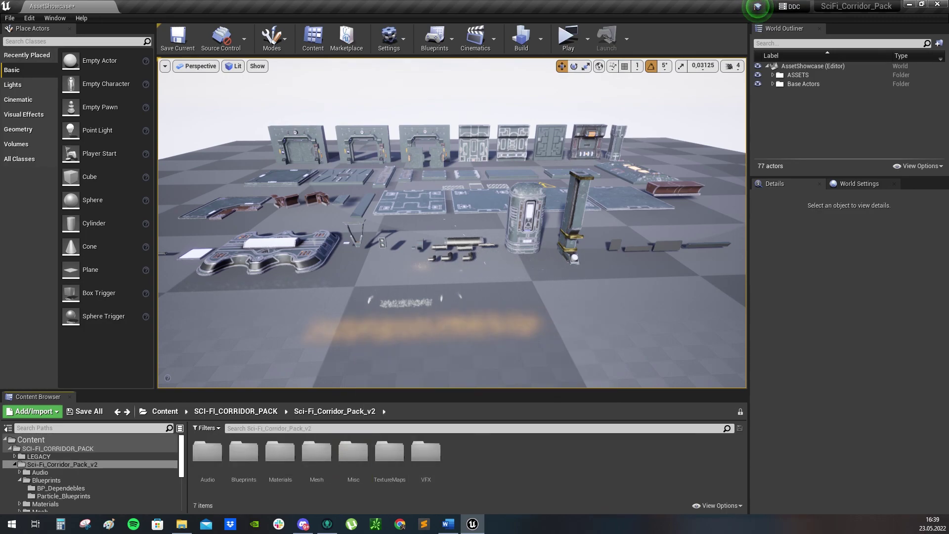